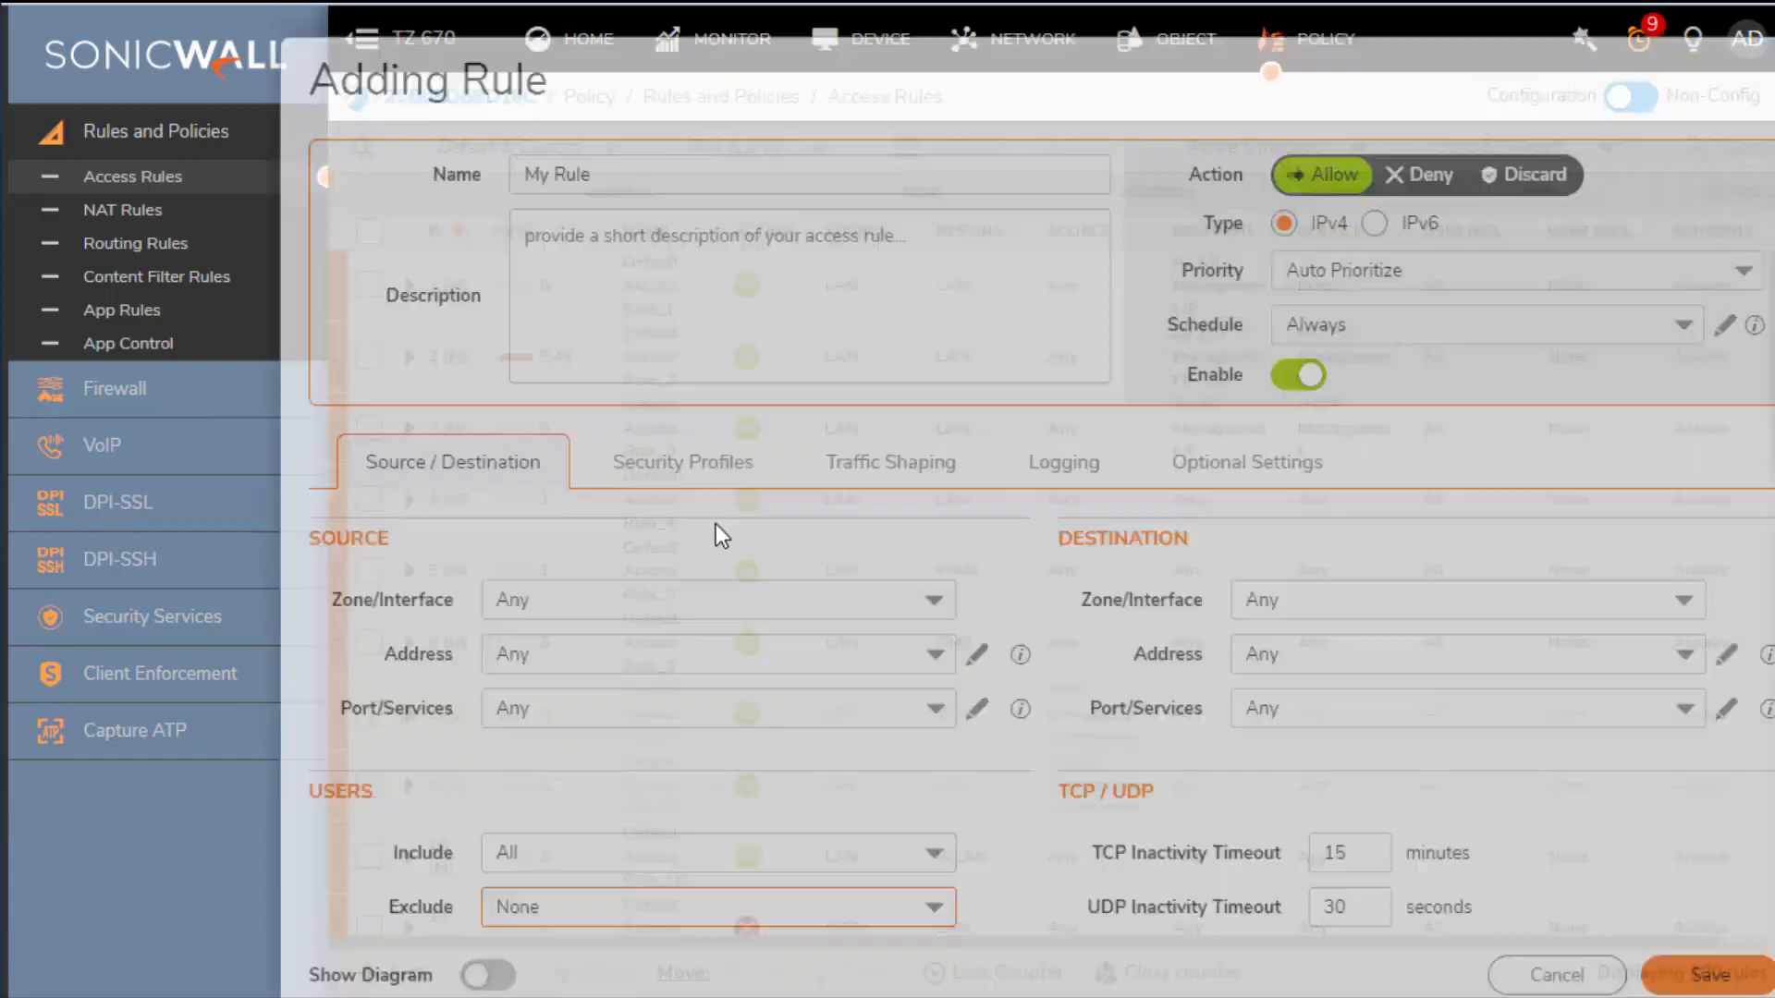
Examine the available address and port/service choices for the new rule's source and destination
click(888, 689)
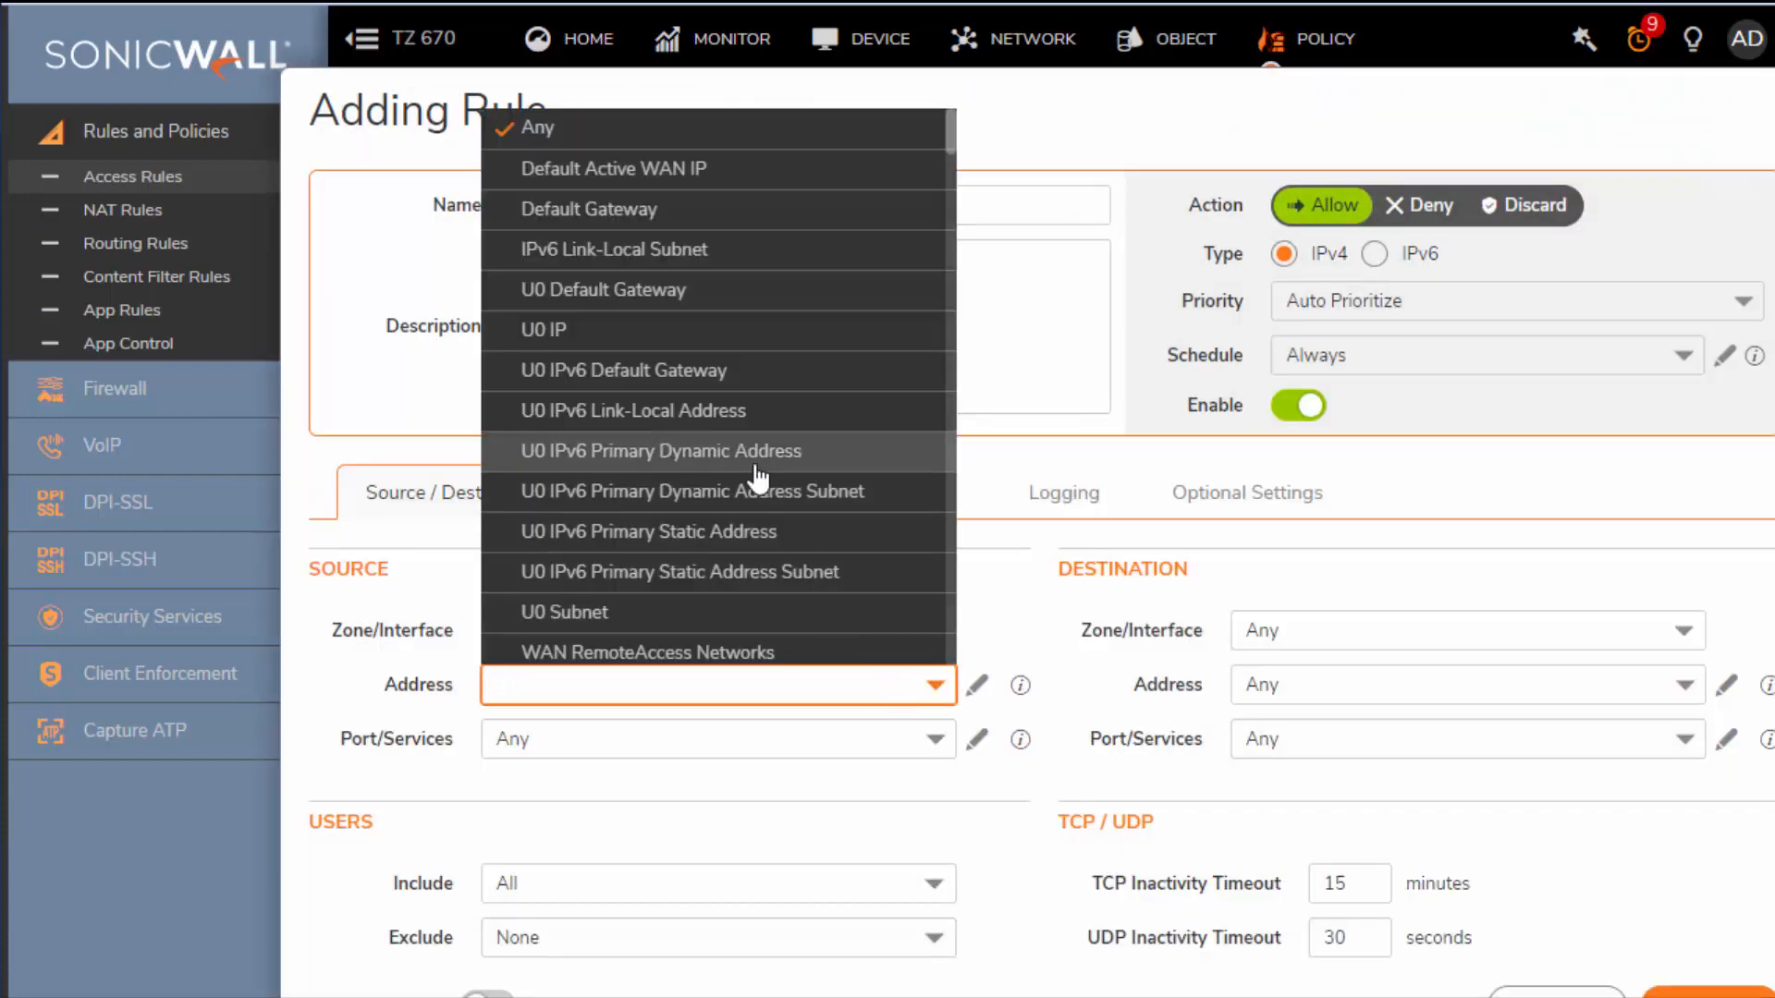
scroll(753, 424, down, 15)
click(878, 735)
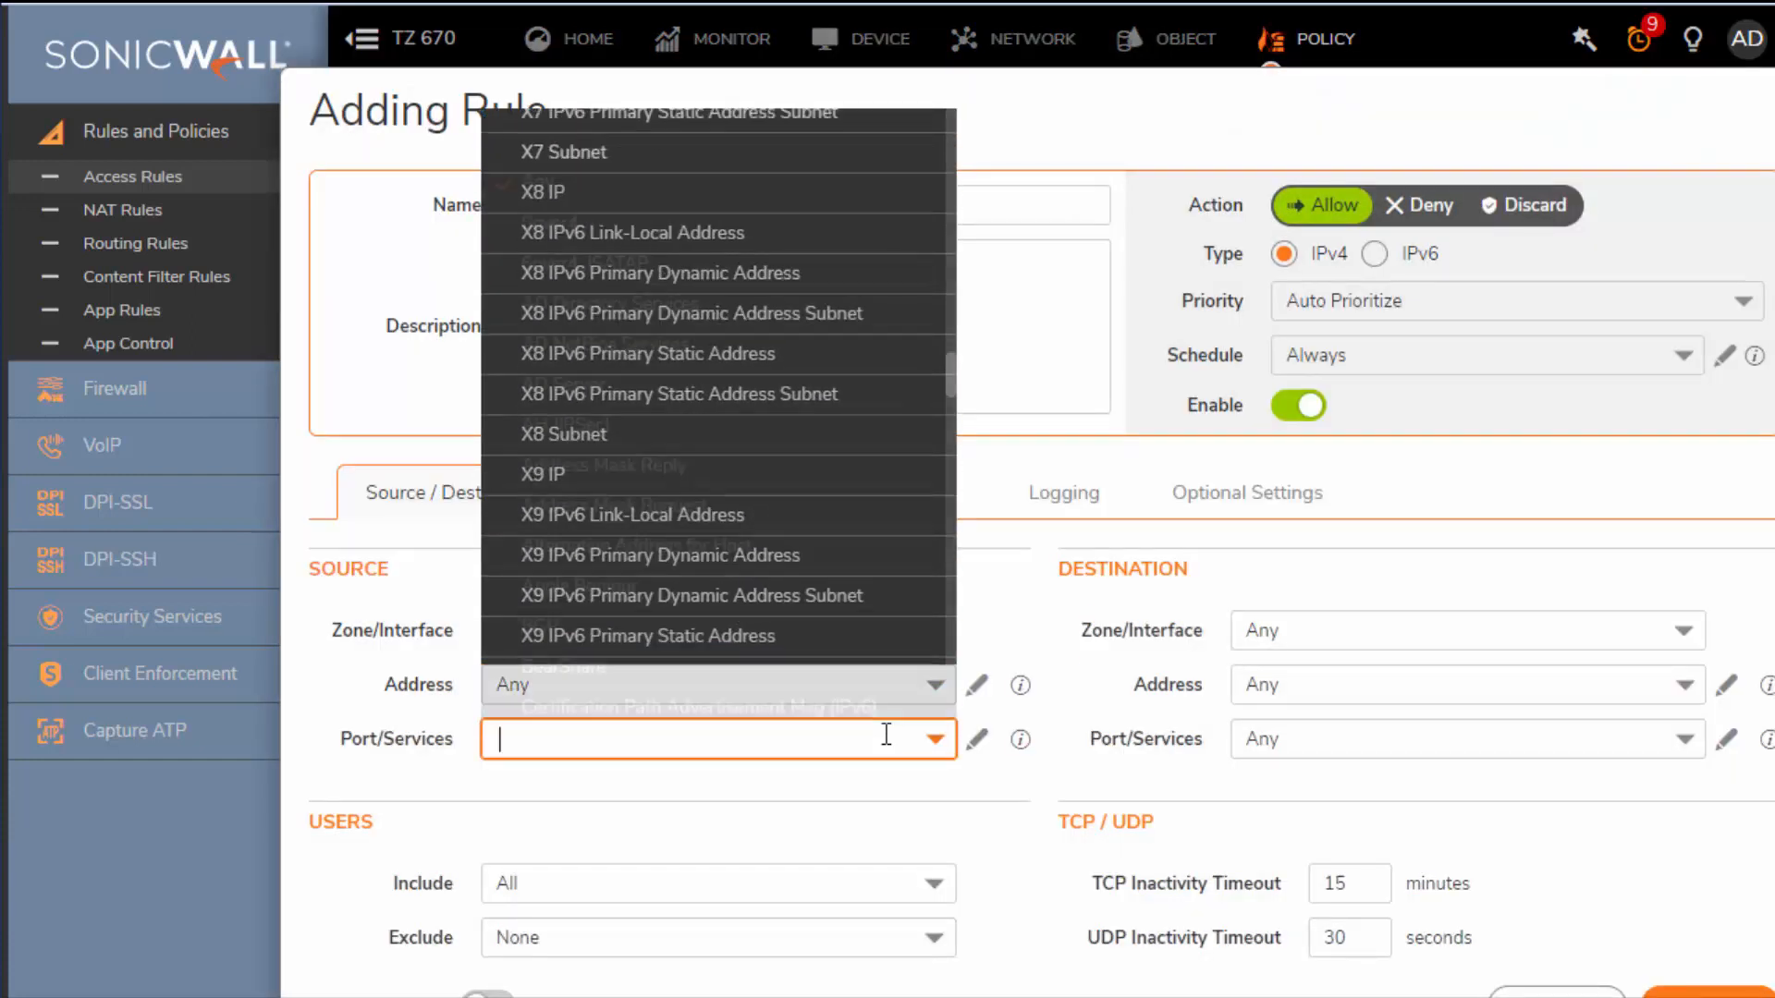
scroll(677, 379, down, 15)
scroll(682, 412, down, 15)
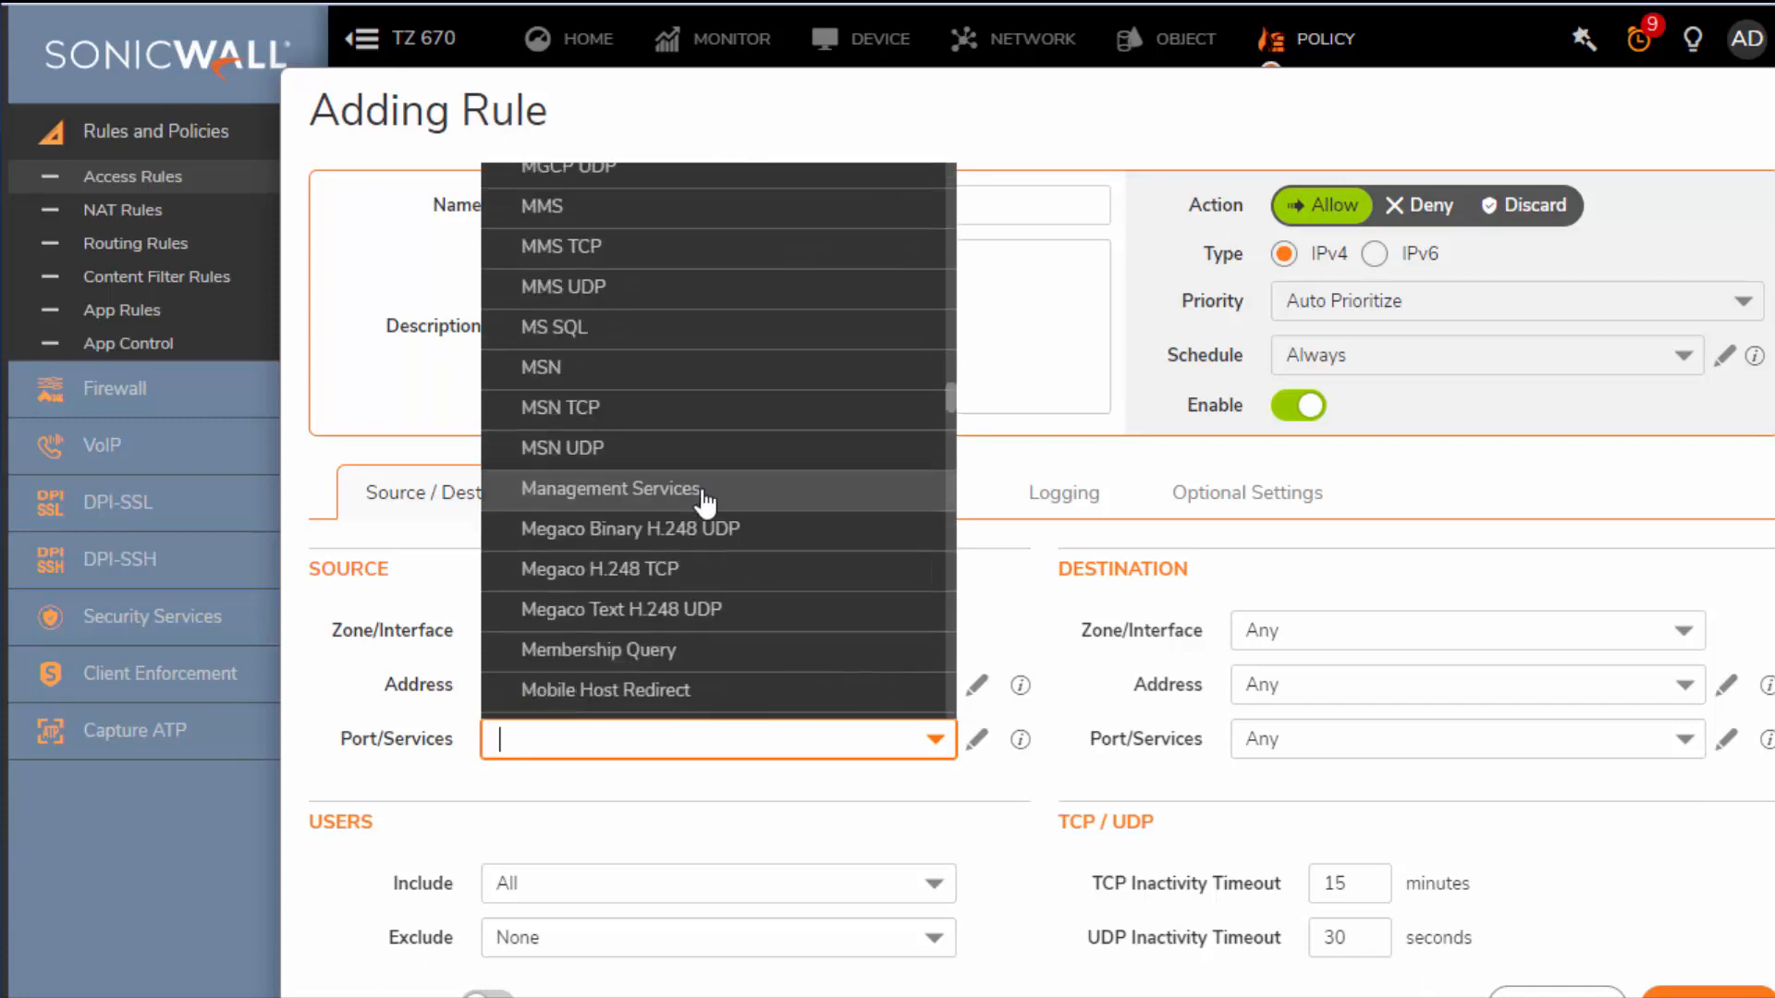
click(1024, 600)
click(1342, 696)
scroll(1345, 418, down, 5)
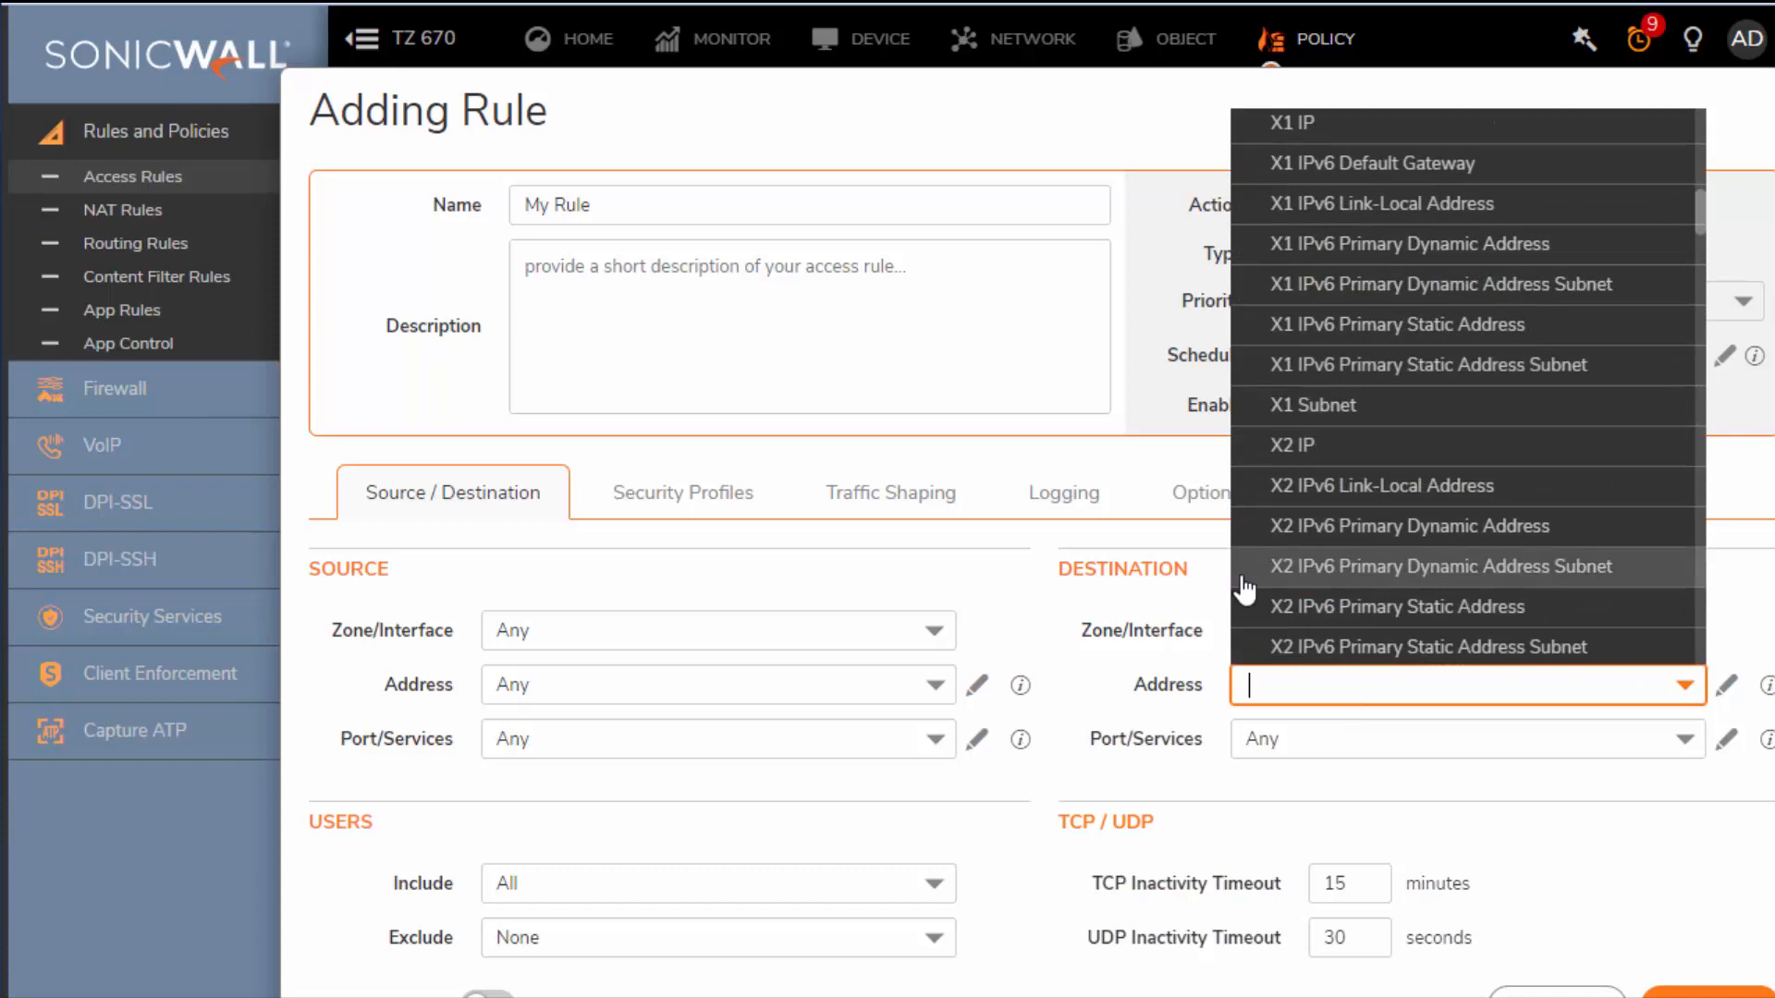
click(1340, 746)
scroll(1371, 591, down, 5)
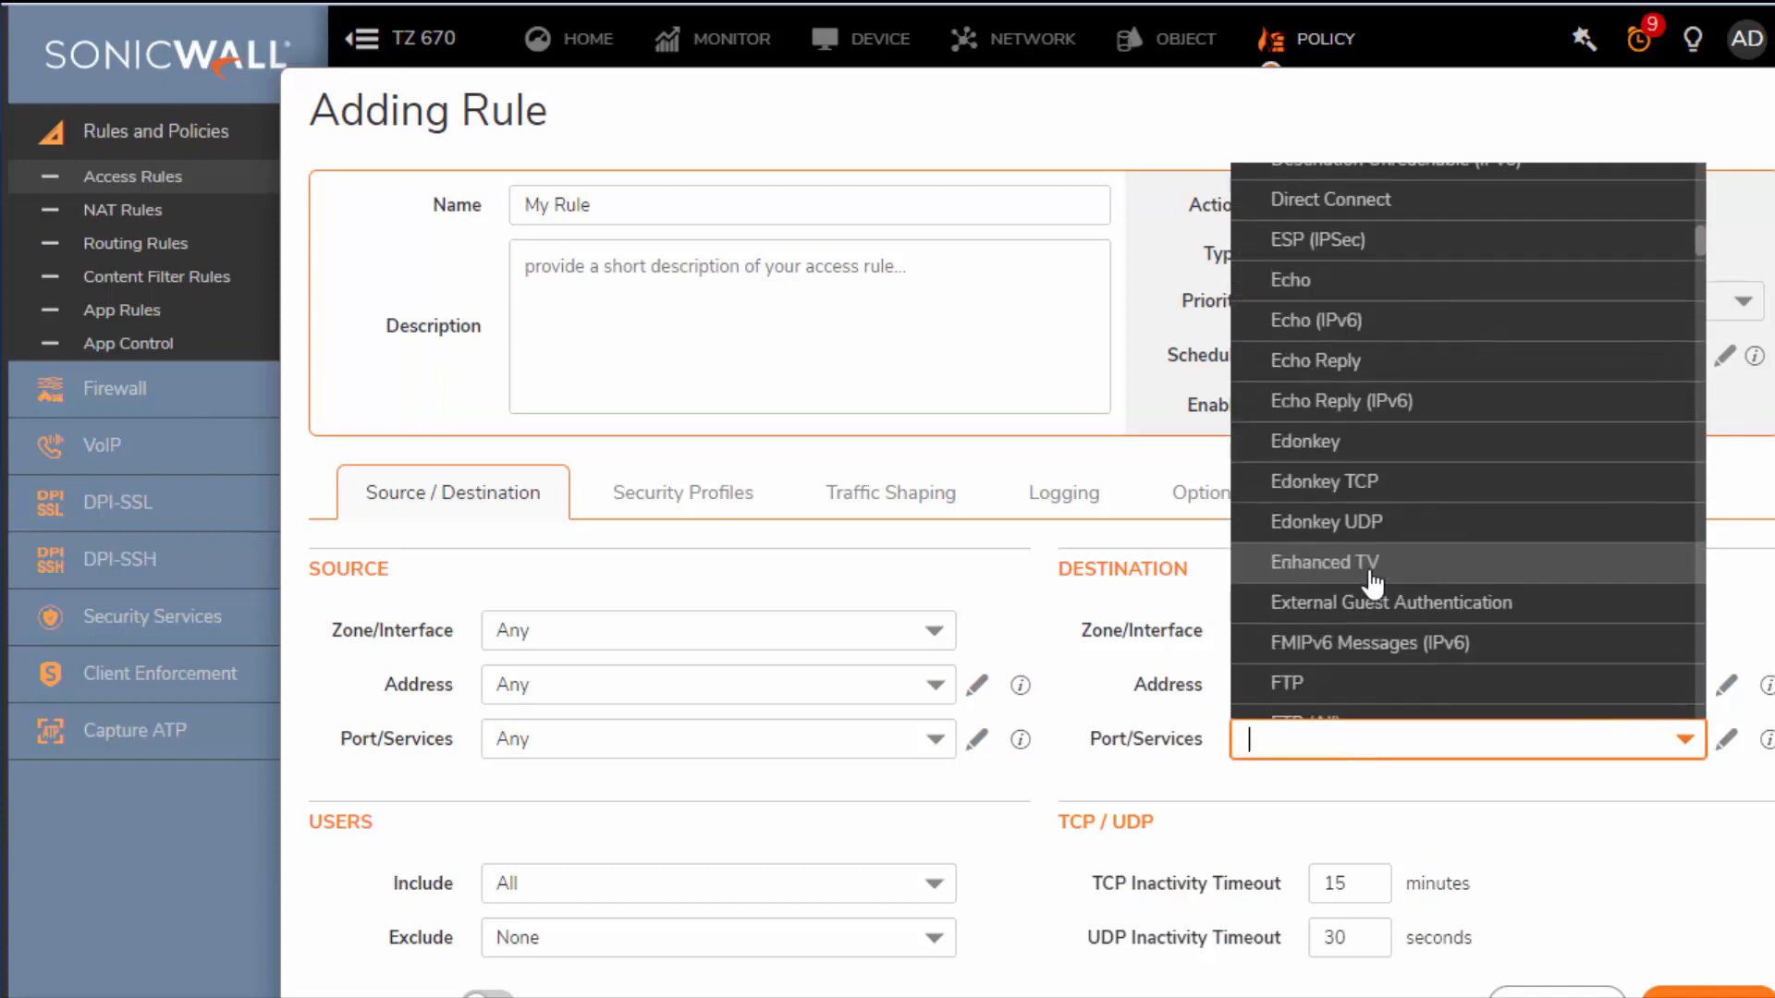
click(1039, 645)
Go to the address objects under Match Objects, looking at the Content Filter/URL objects on the way
click(1167, 39)
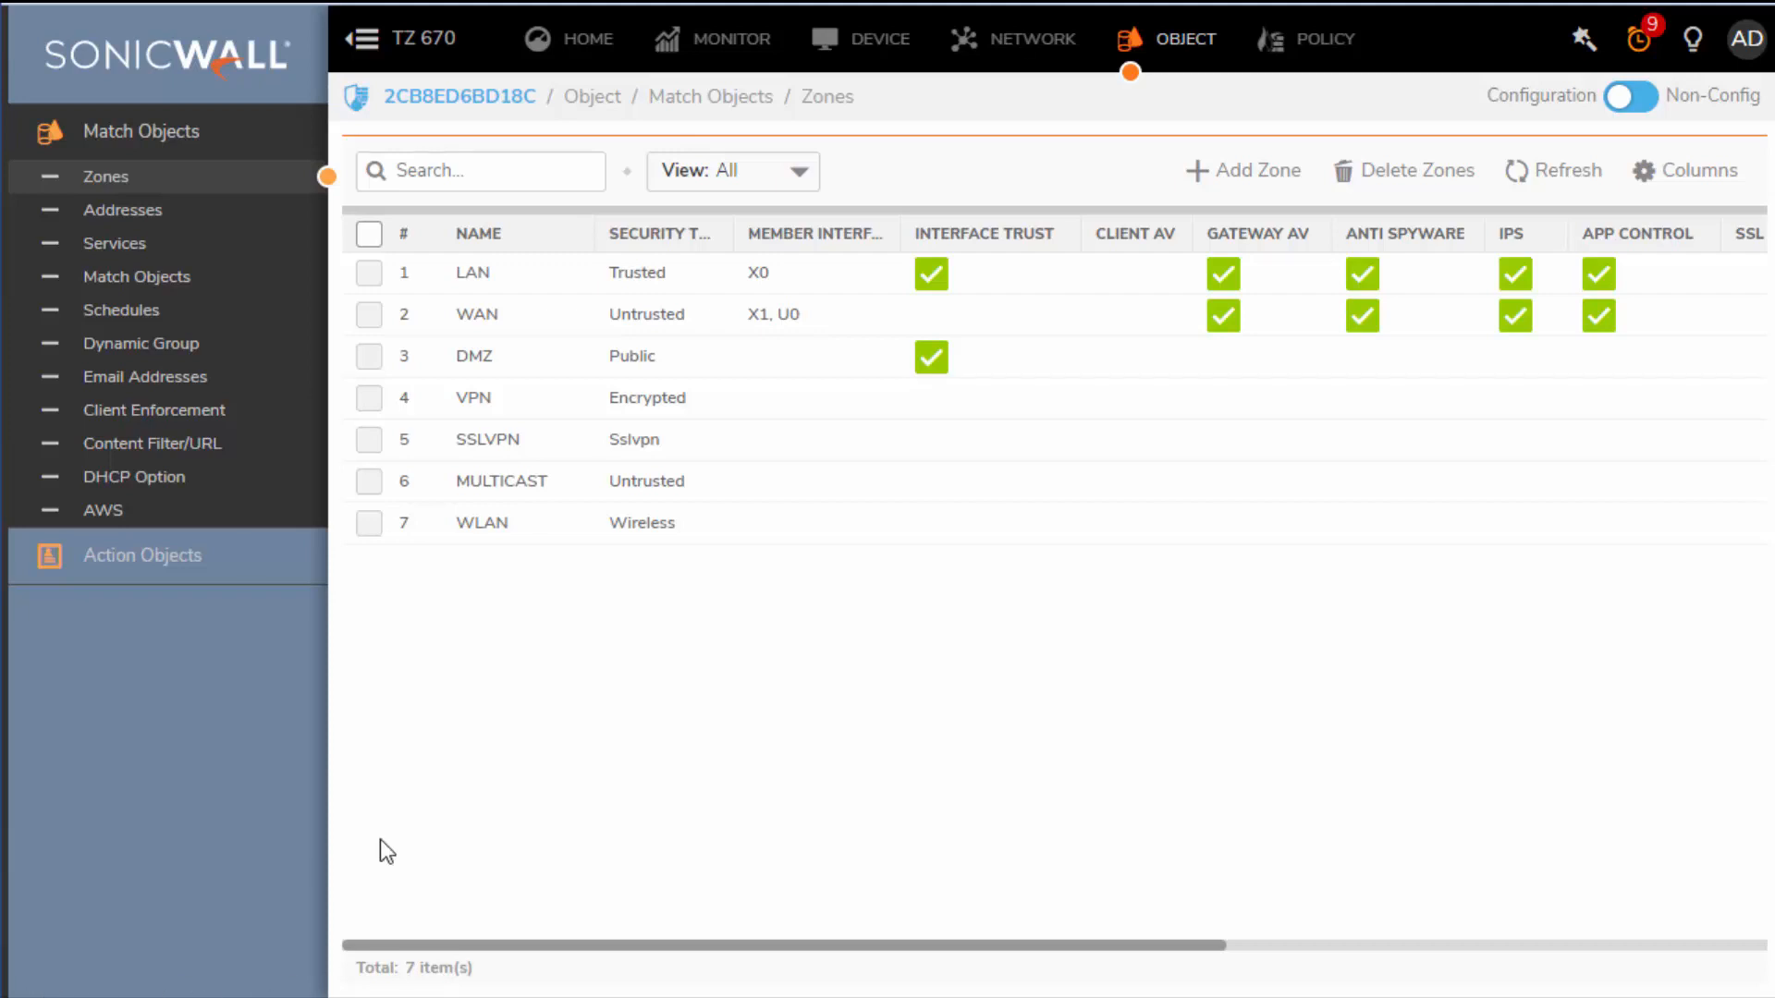
click(272, 453)
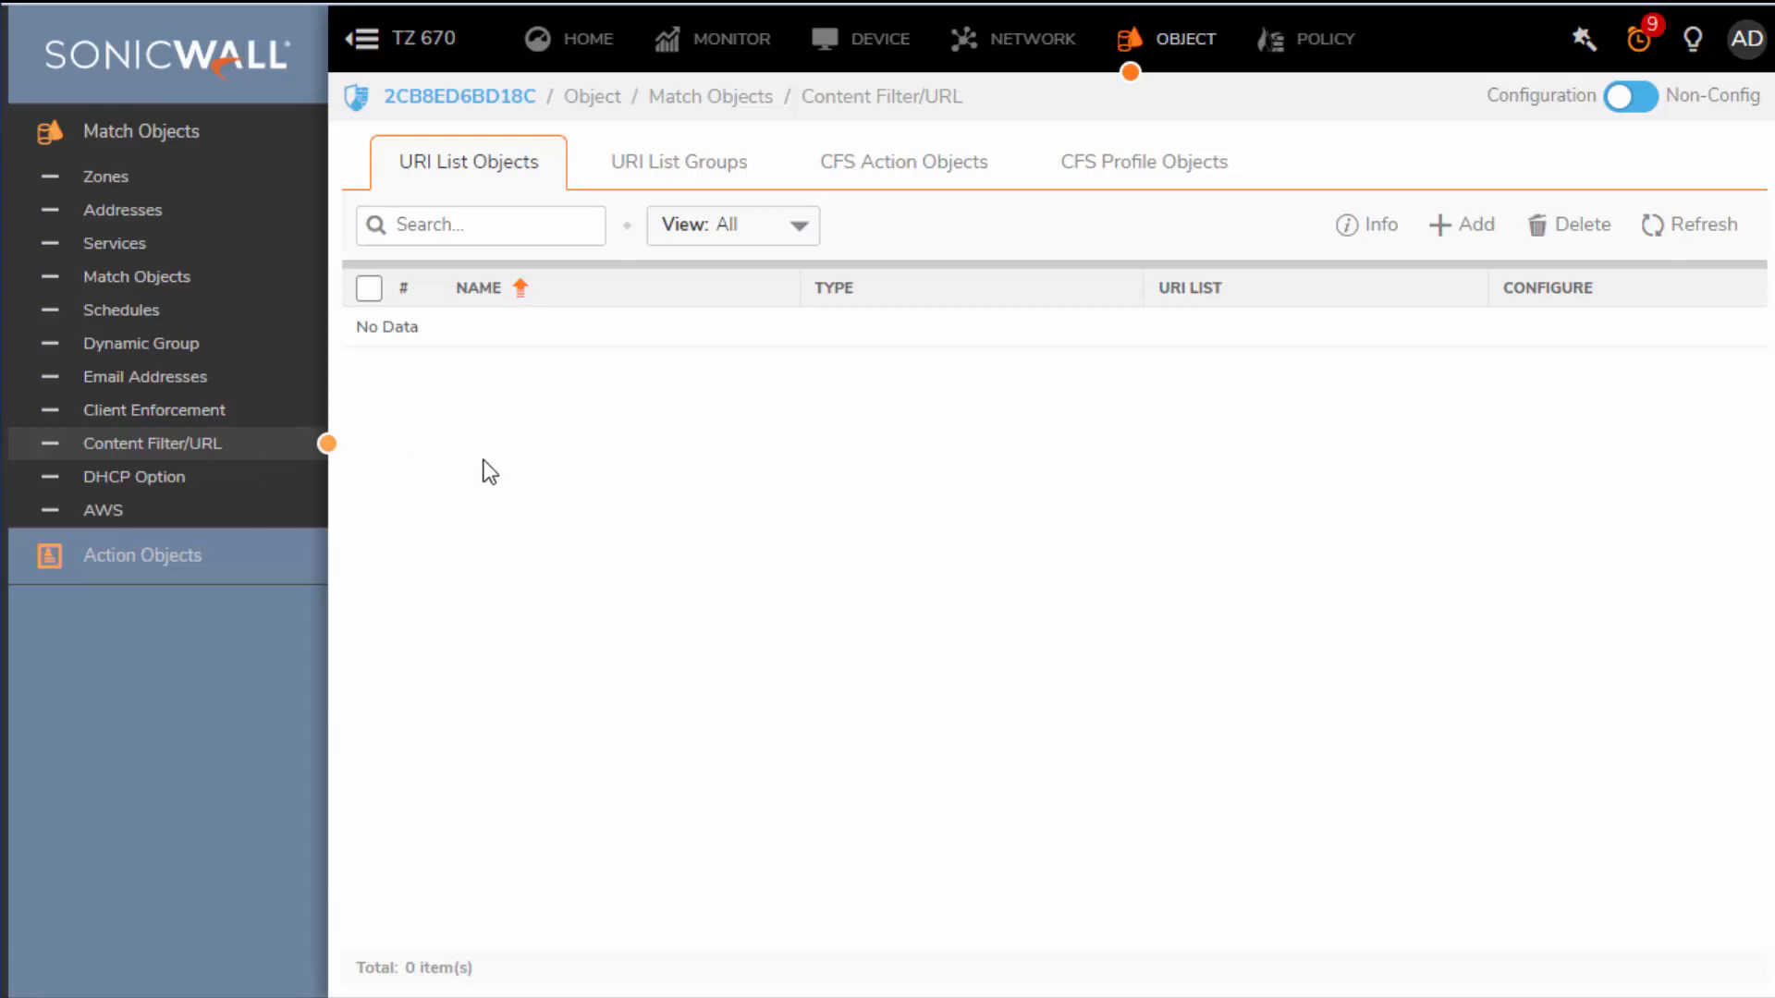
click(148, 212)
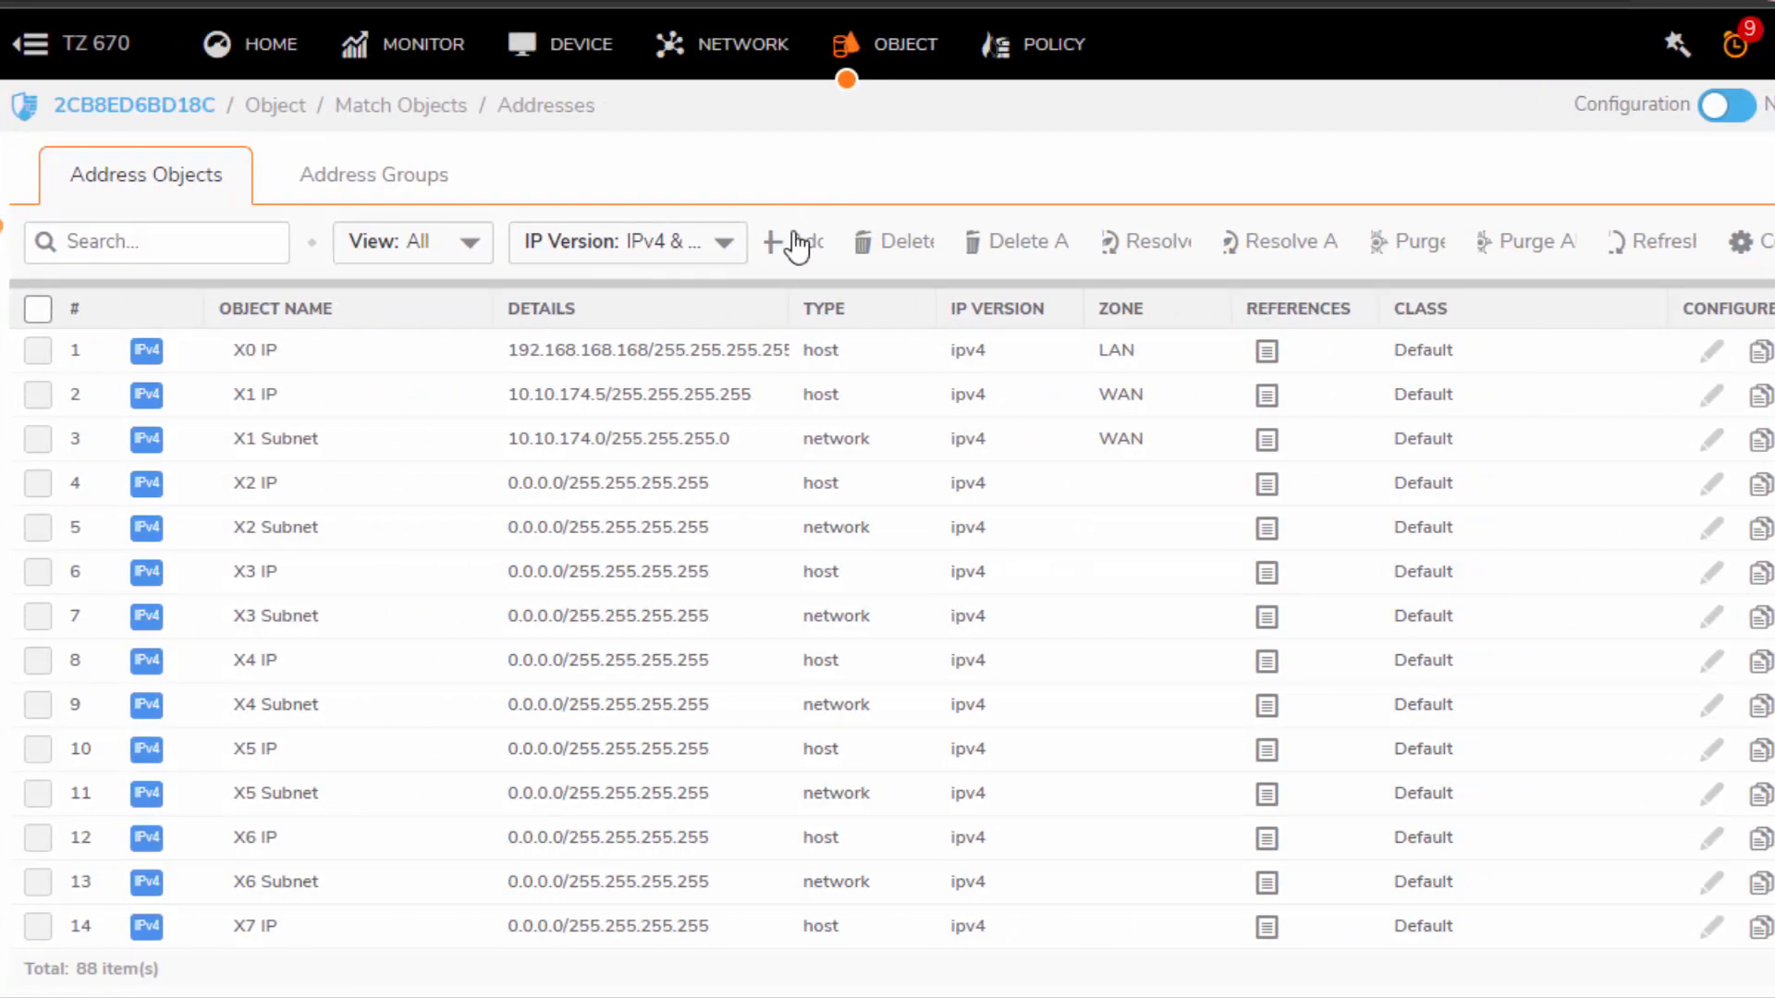
Start a new address object named WebServer12, keeping its zone assignment as DMZ
click(795, 244)
click(932, 495)
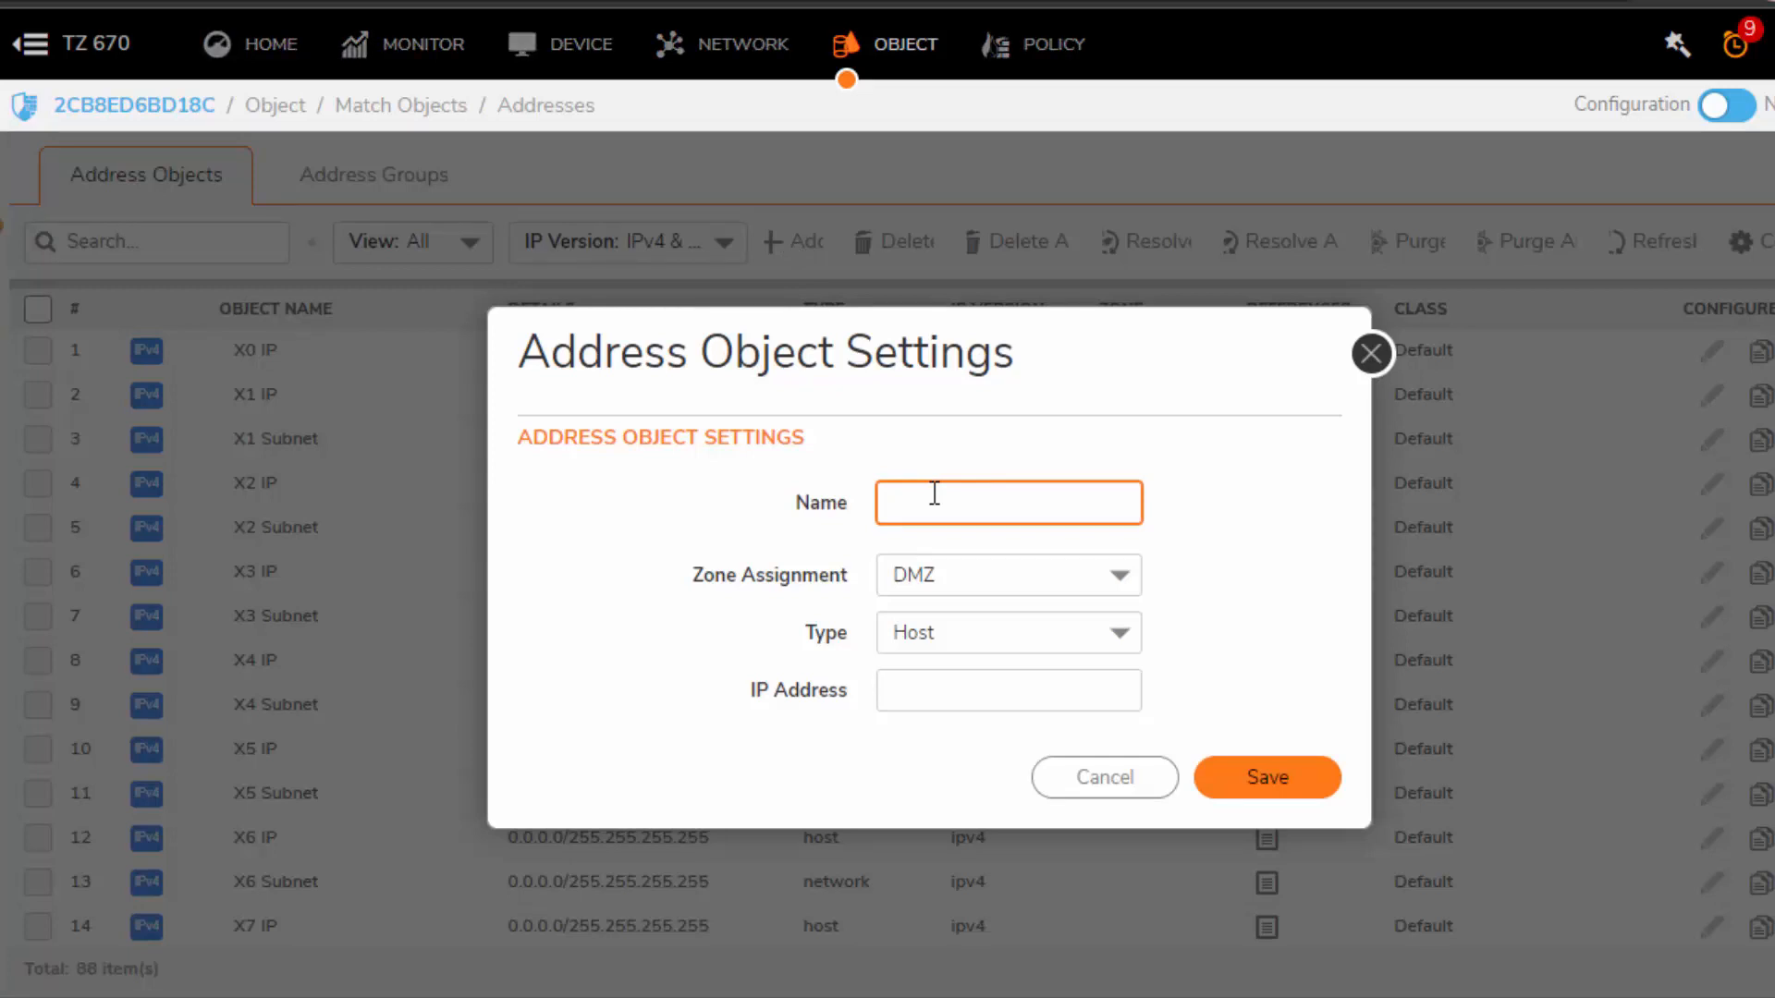
text(WebServer12)
key(Tab)
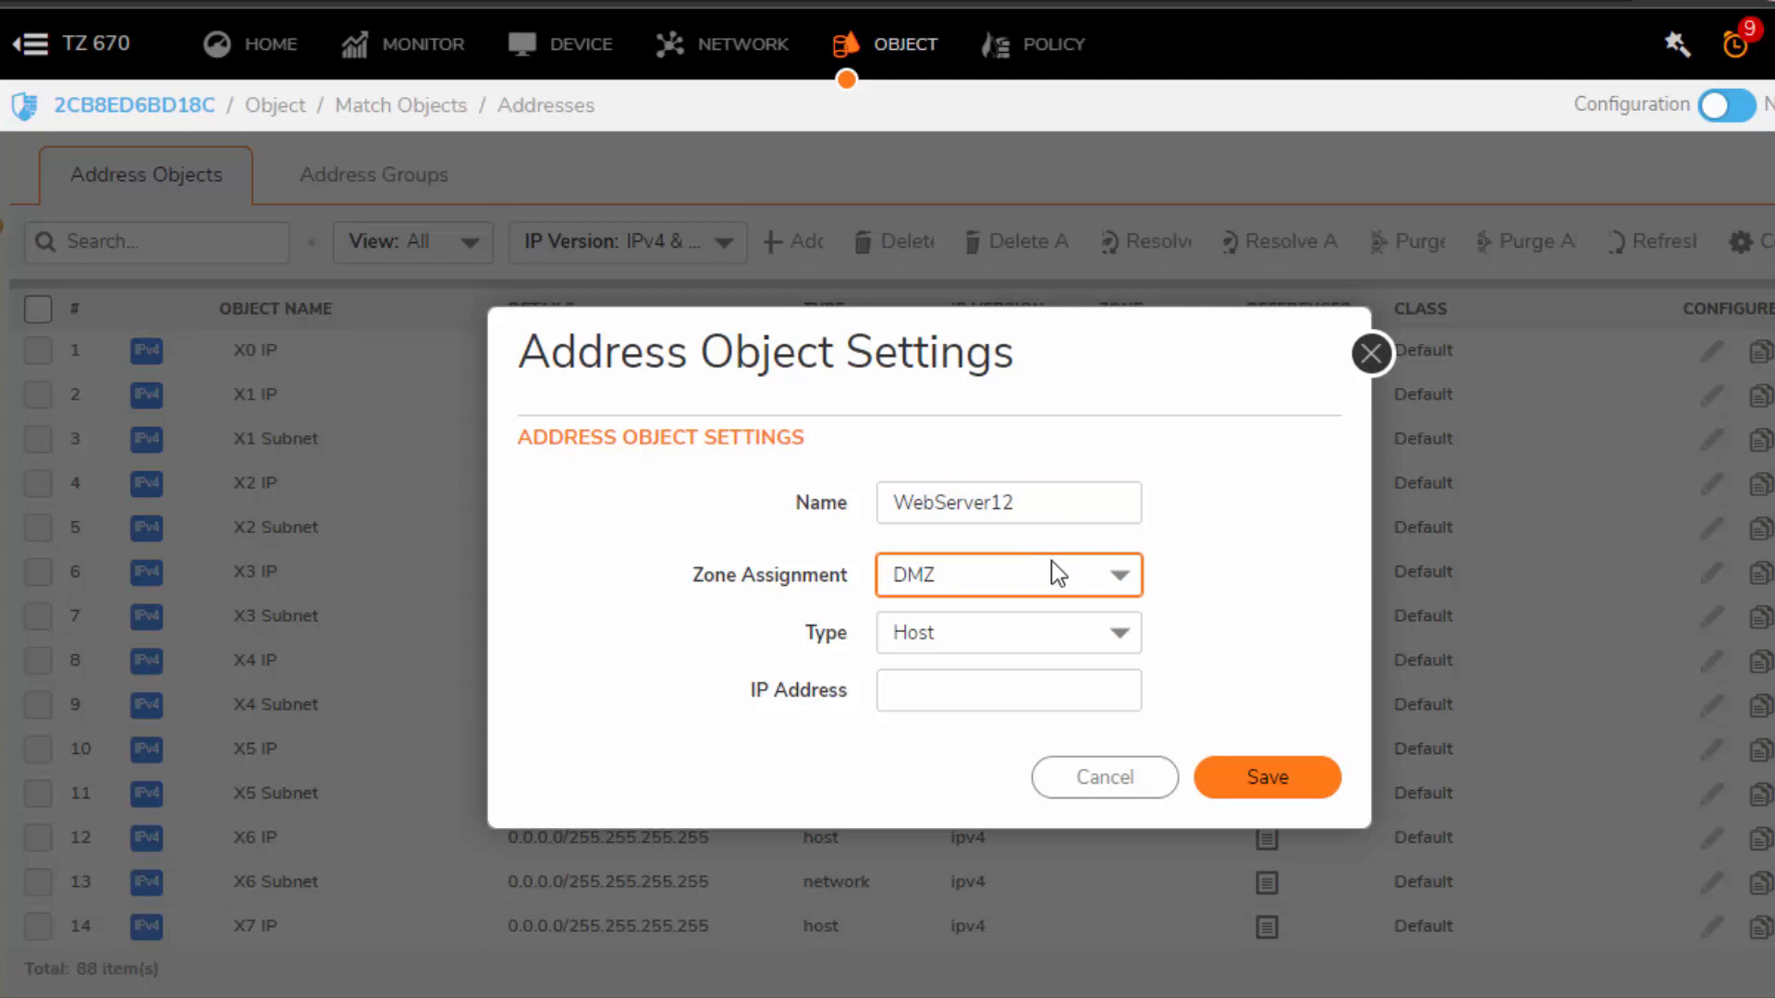
click(1051, 566)
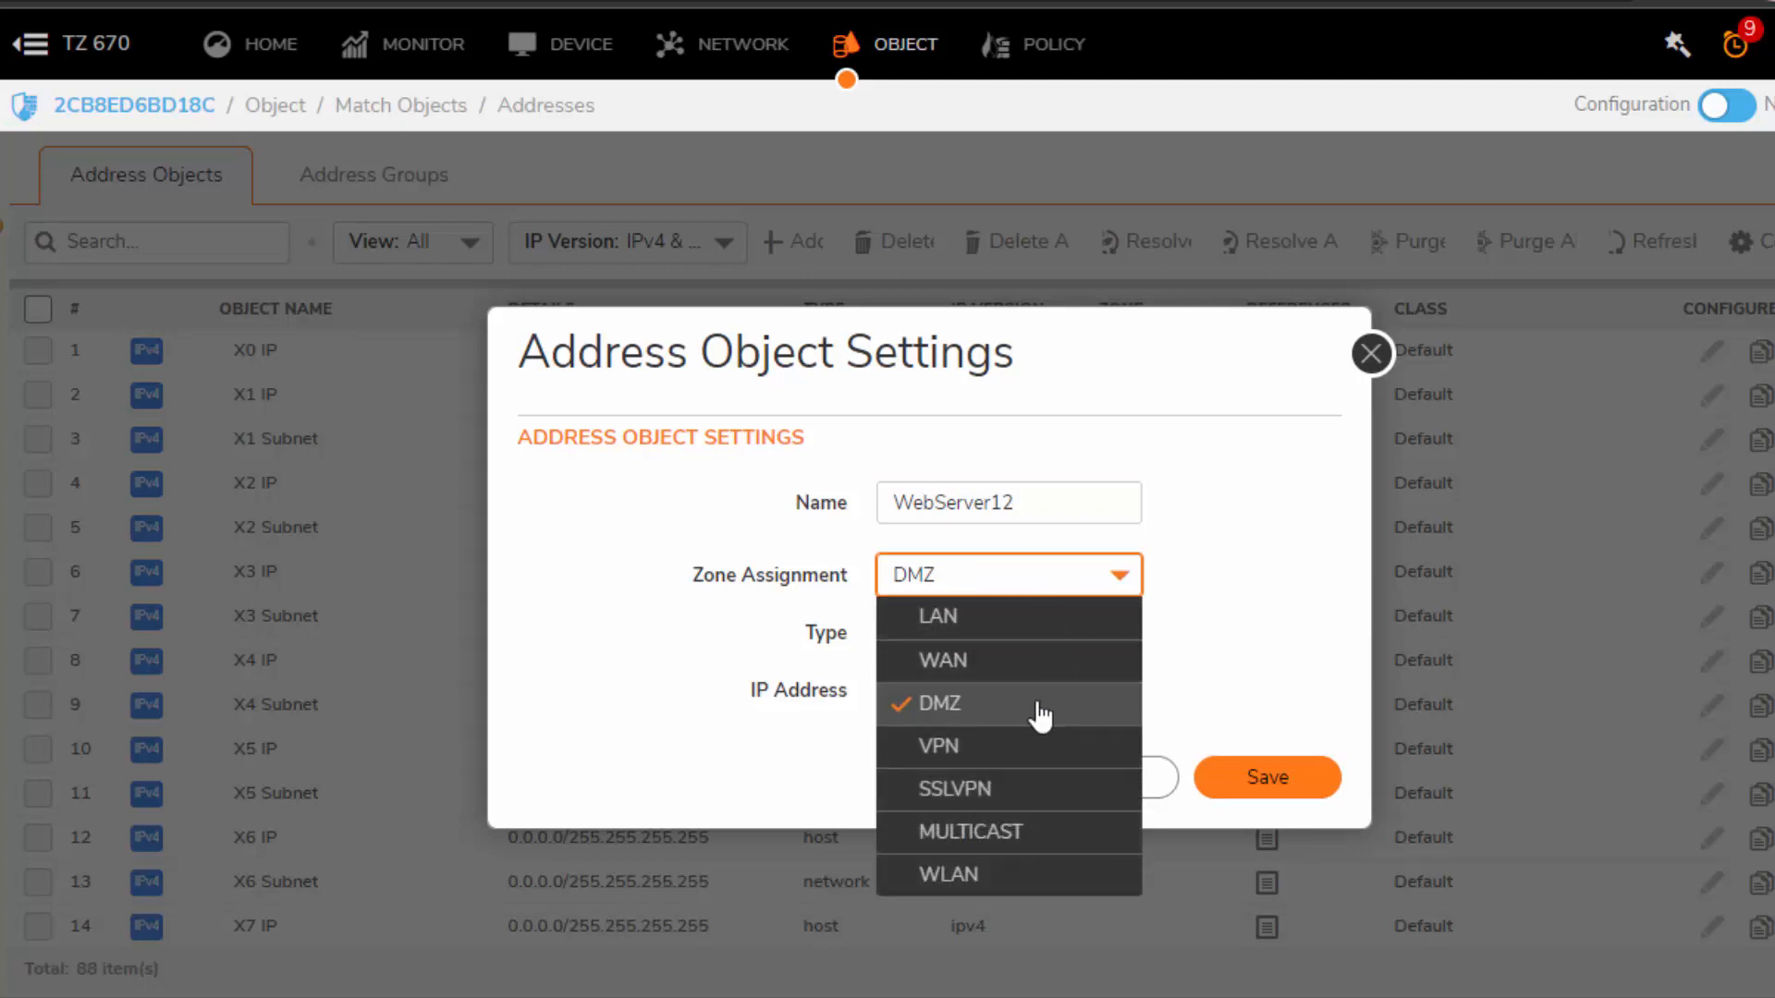
click(1261, 606)
Keep WebServer12 as a Host with IP address 10.10.150.254, save it and close the address object settings
click(1073, 635)
click(1070, 684)
click(1005, 689)
text(10)
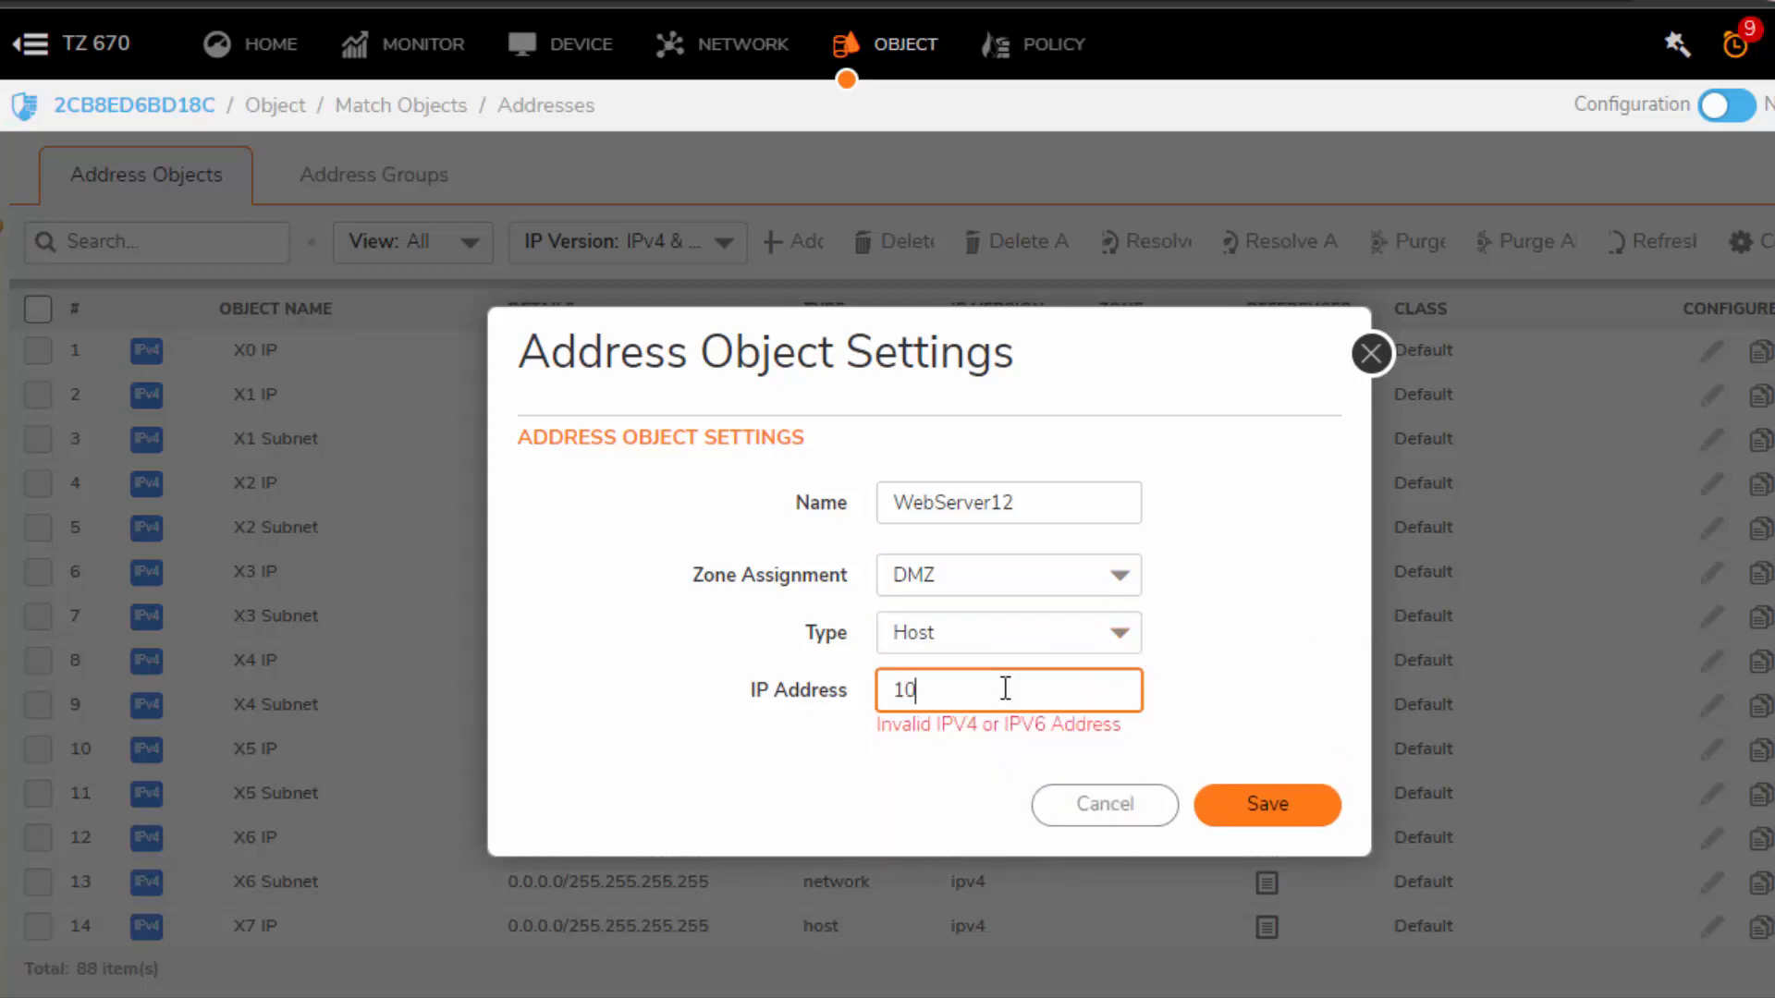
text(.10.150.254)
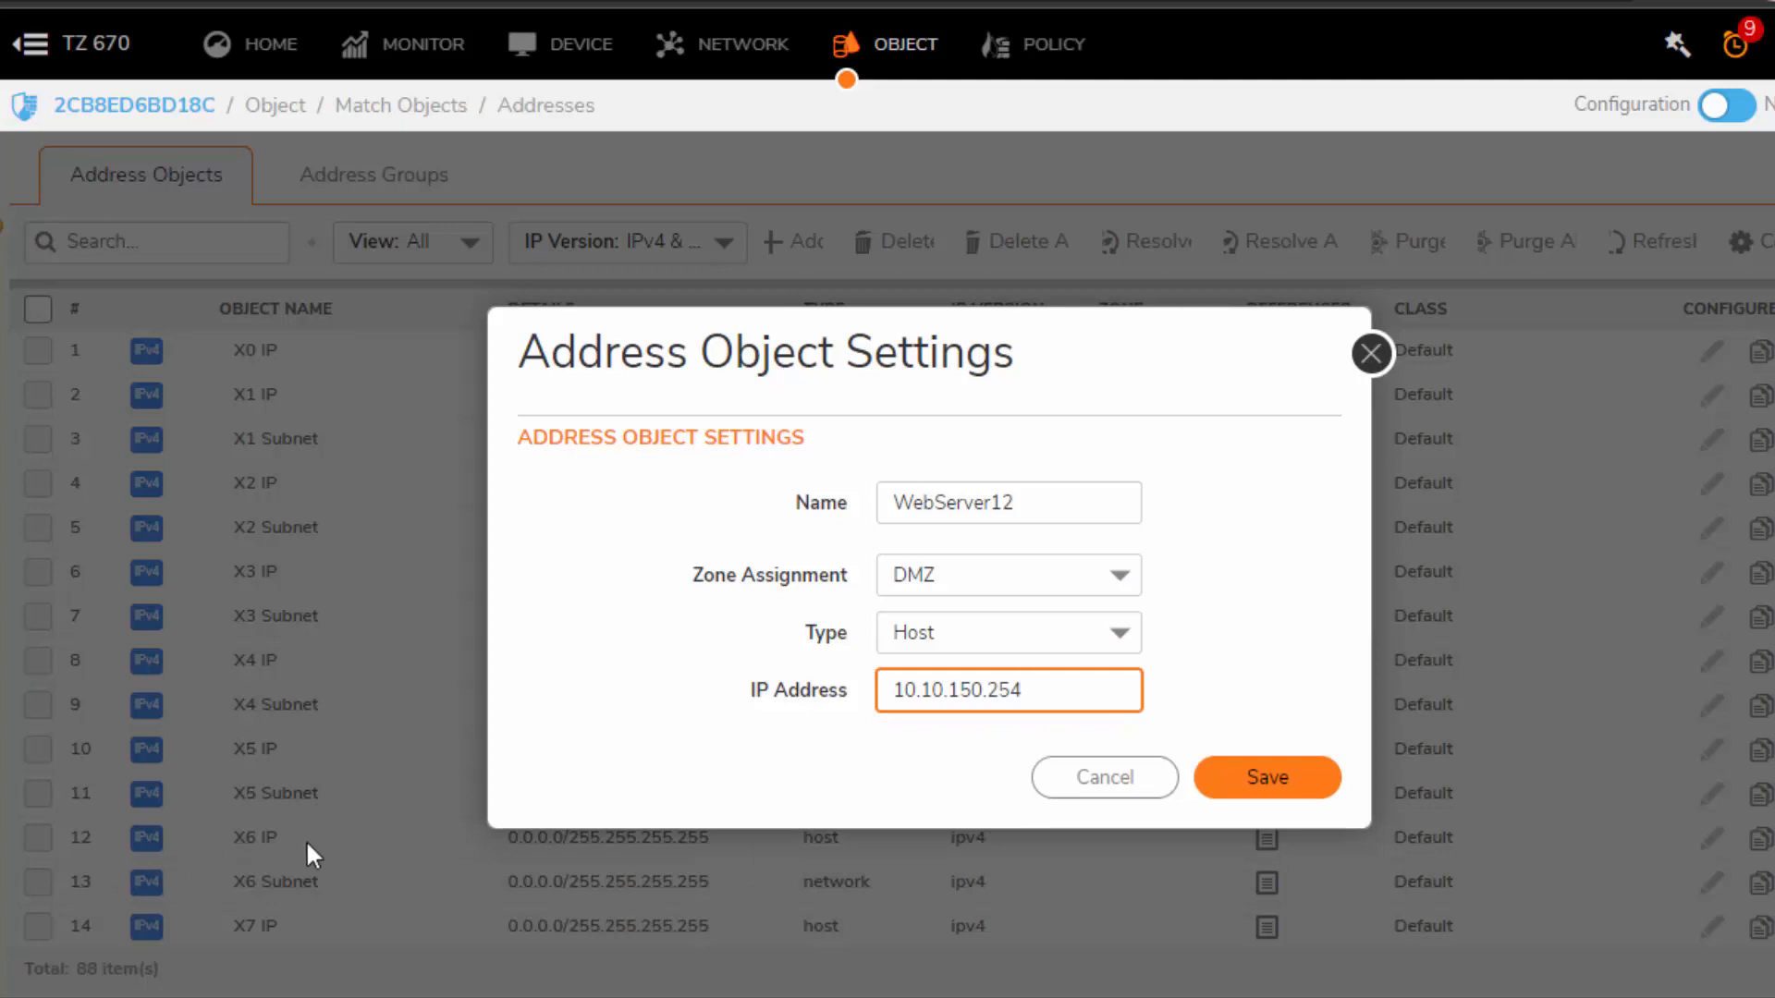
click(1307, 781)
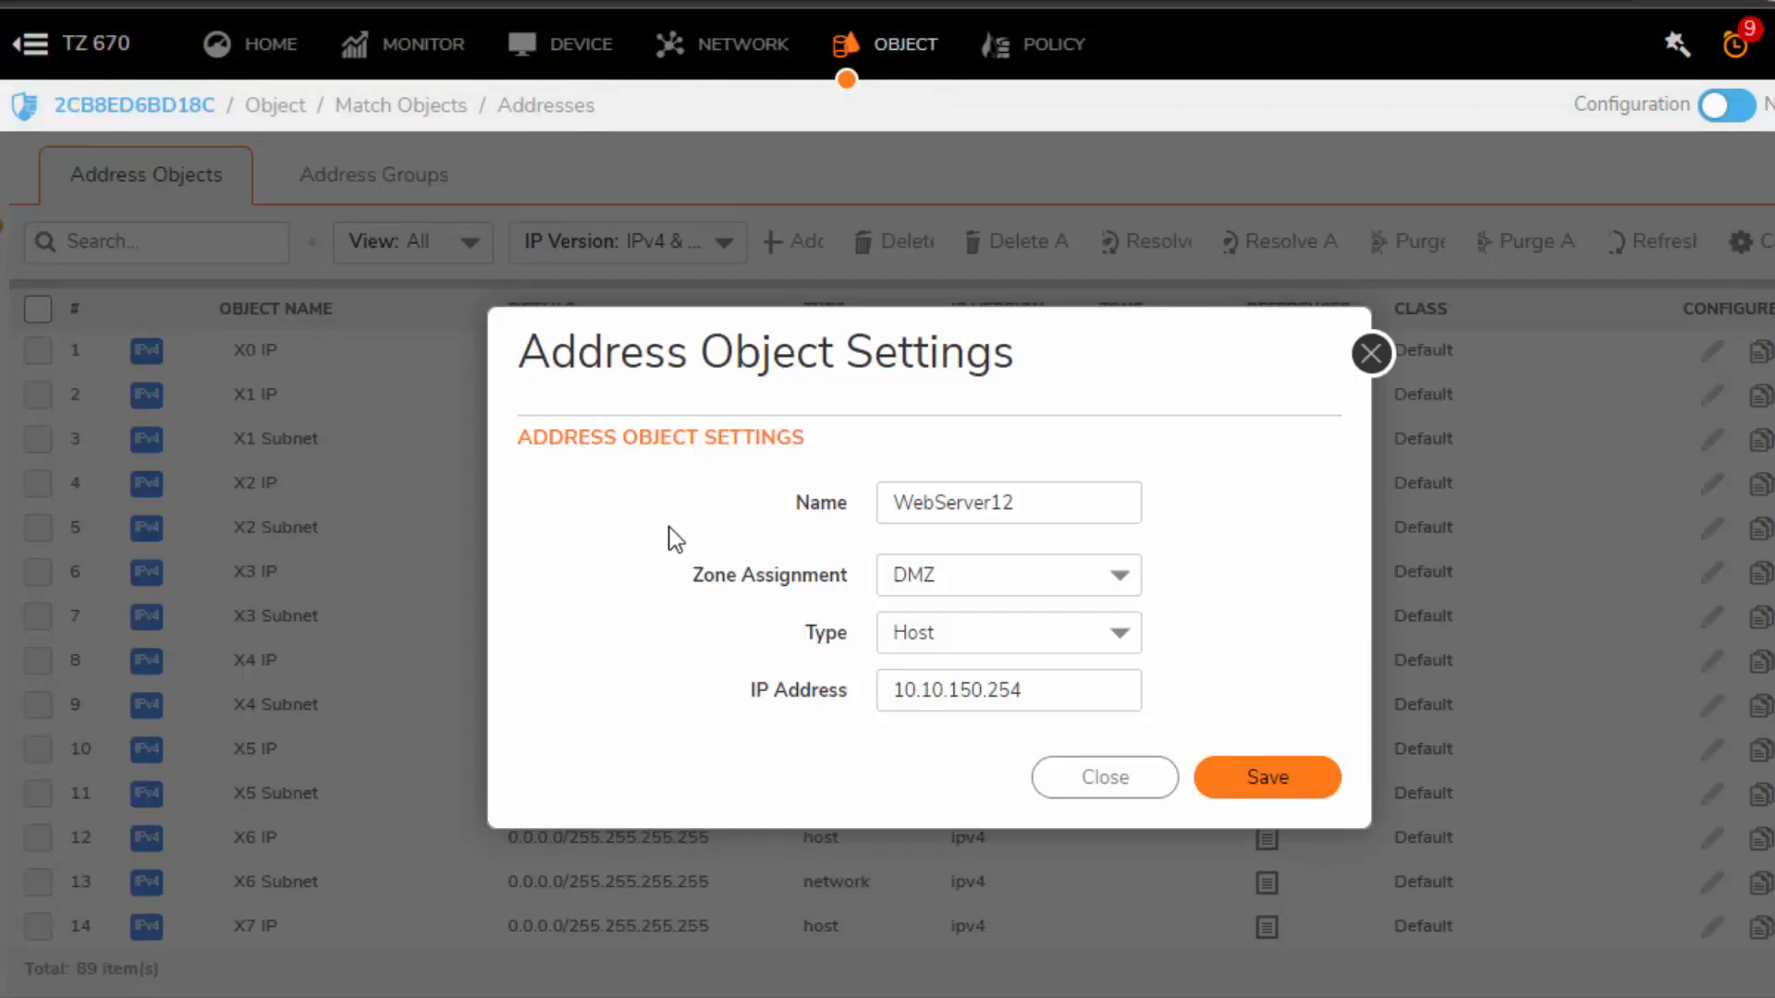
click(982, 502)
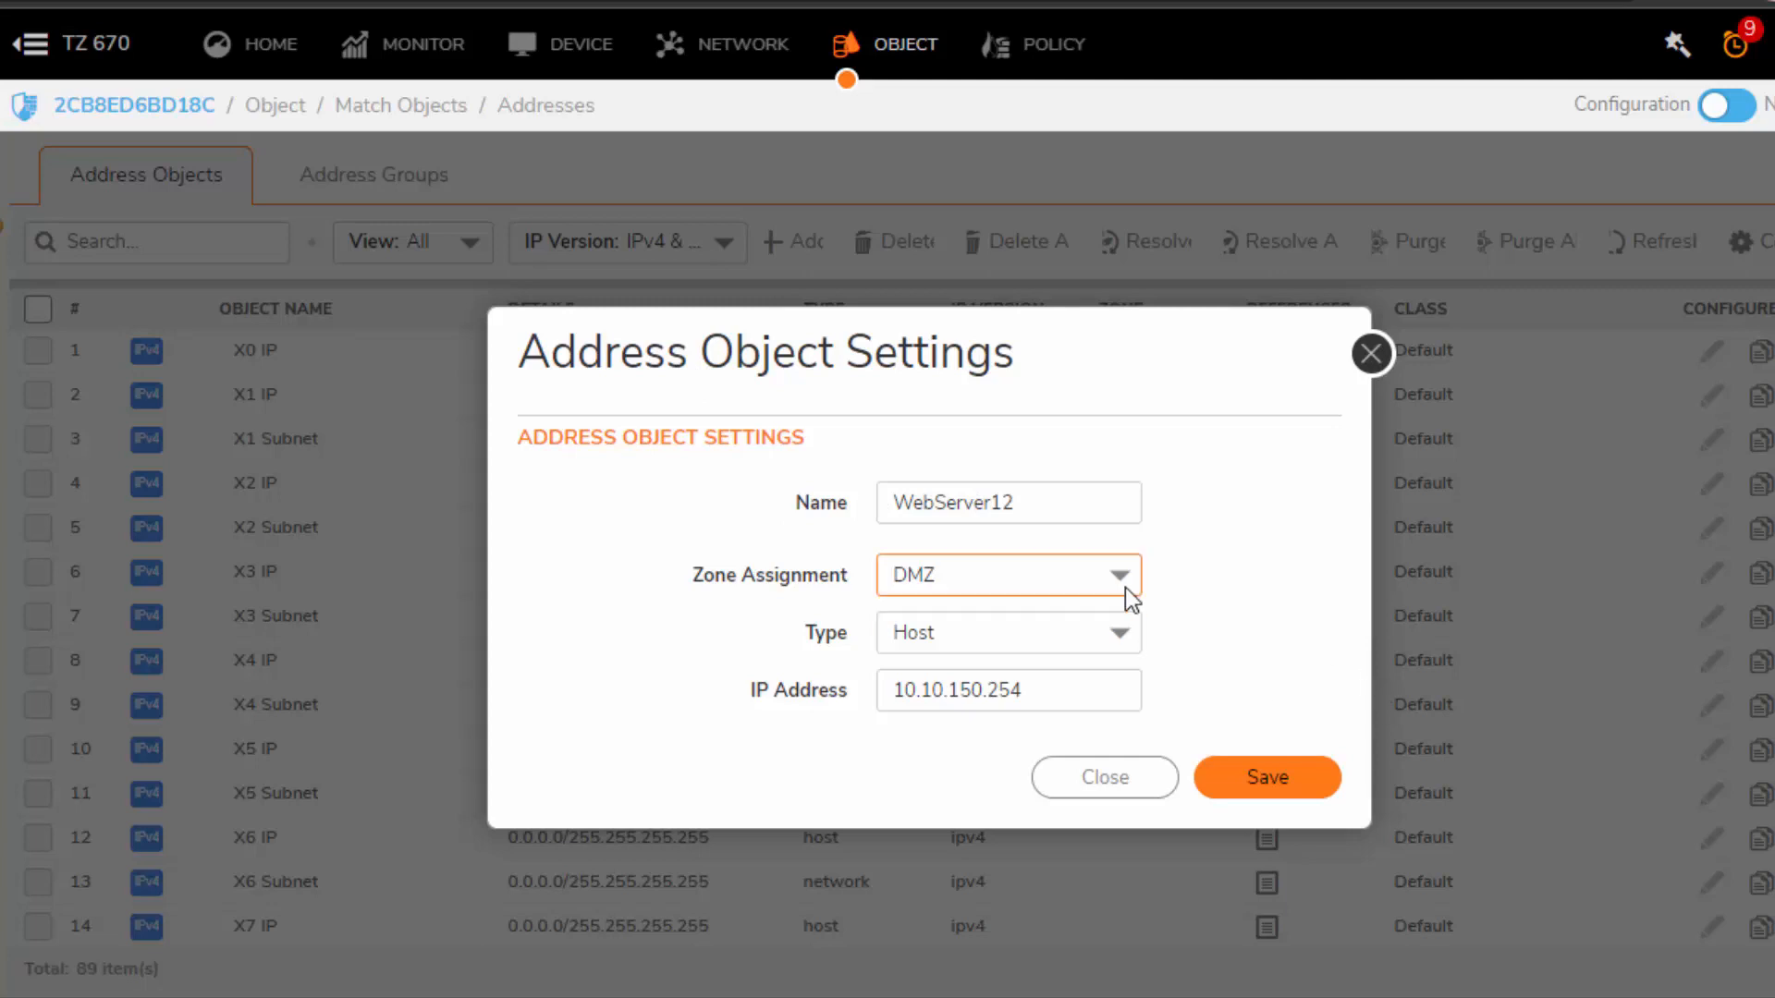
click(1149, 790)
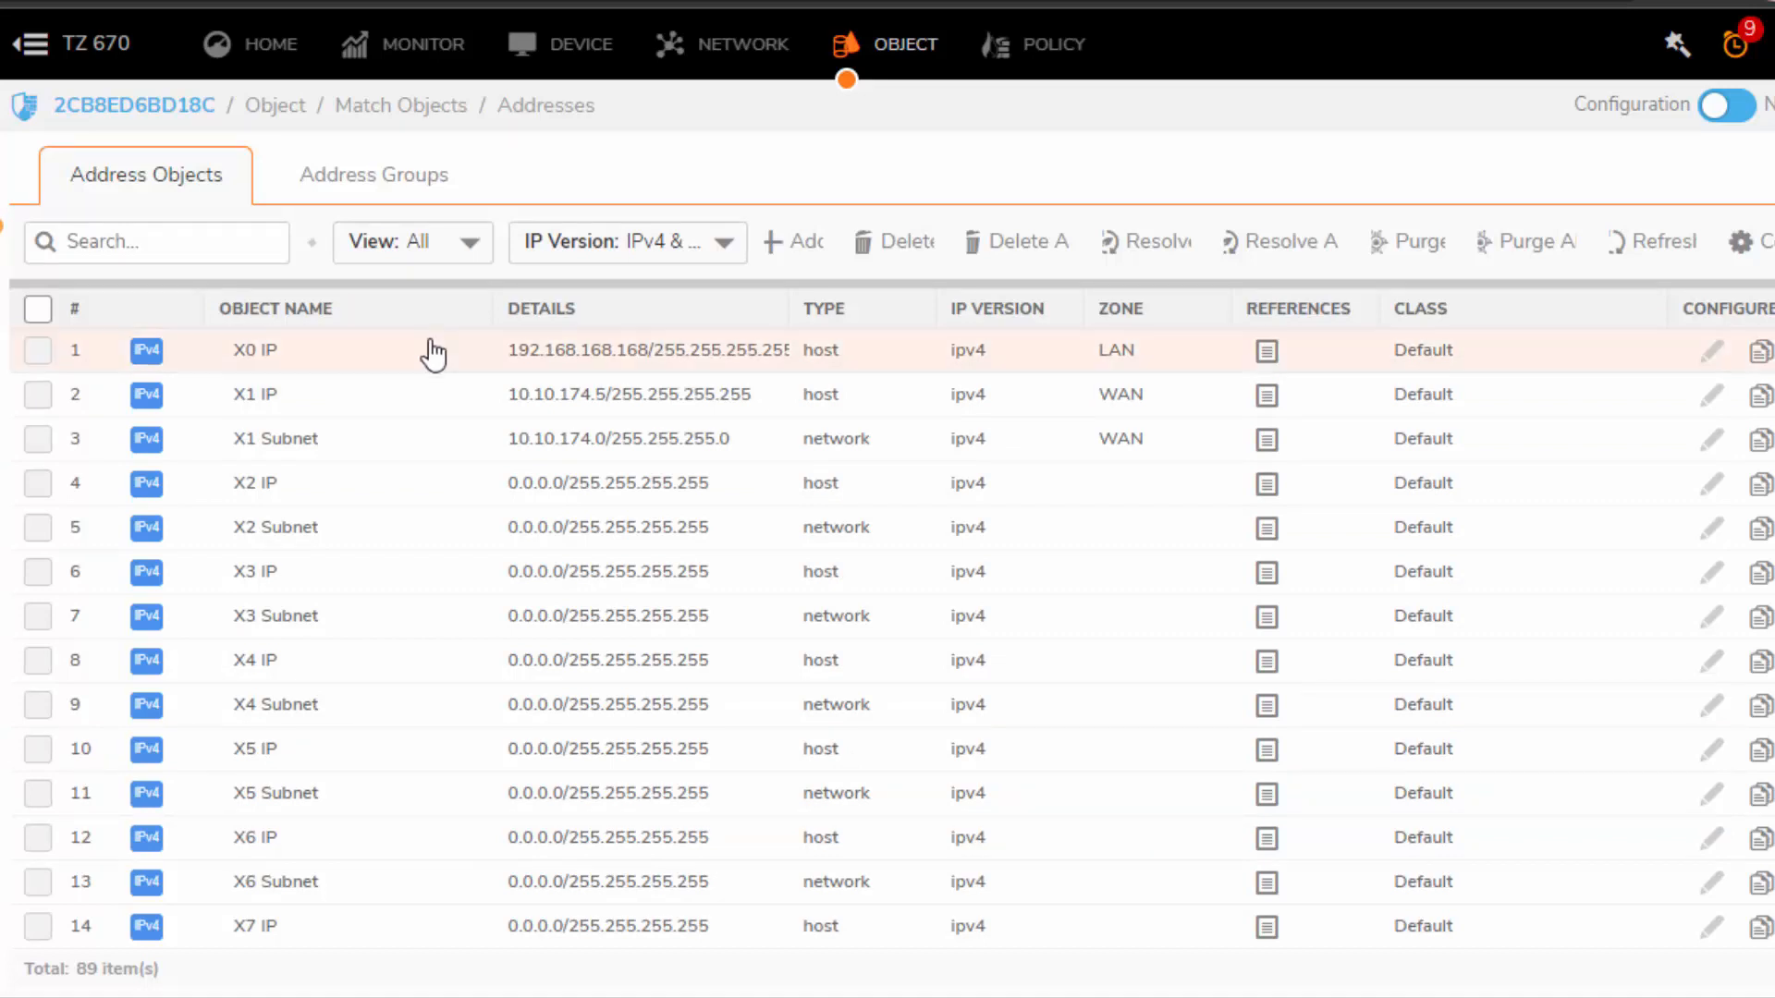
Examine the address object list, including the view filter choices and the X1 IP object's name, address details and zone
scroll(555, 622, down, 5)
scroll(583, 559, up, 5)
click(452, 241)
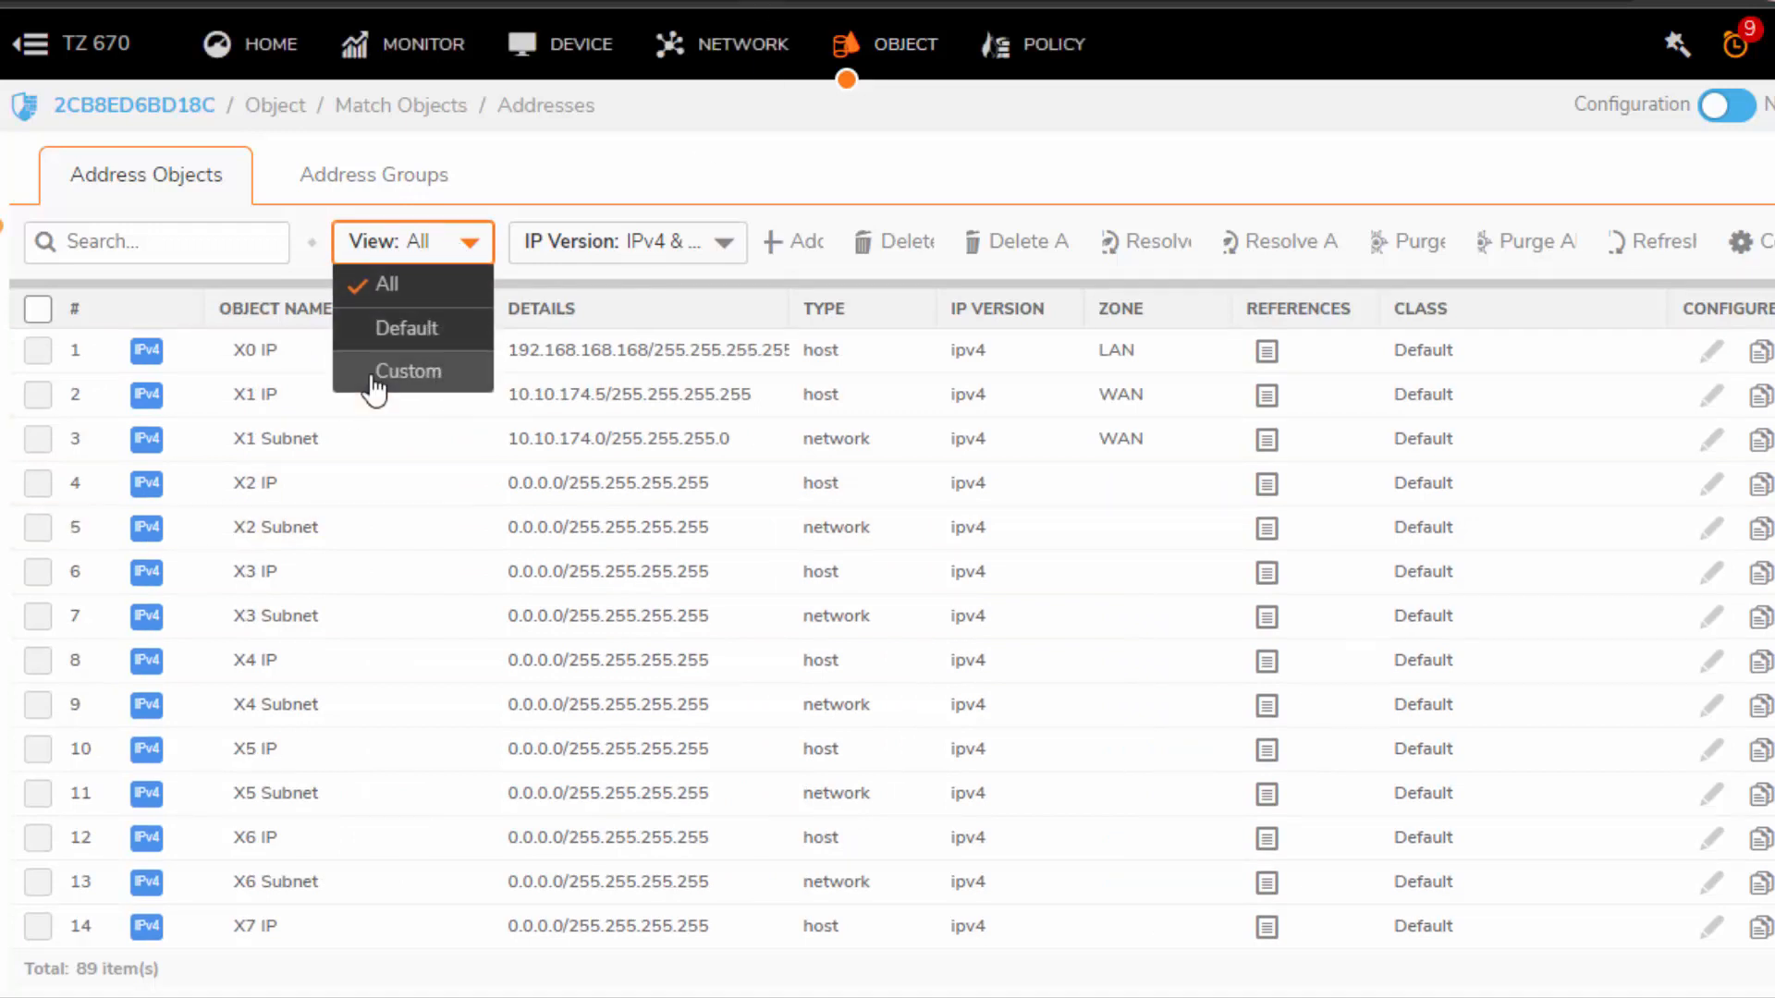
click(559, 162)
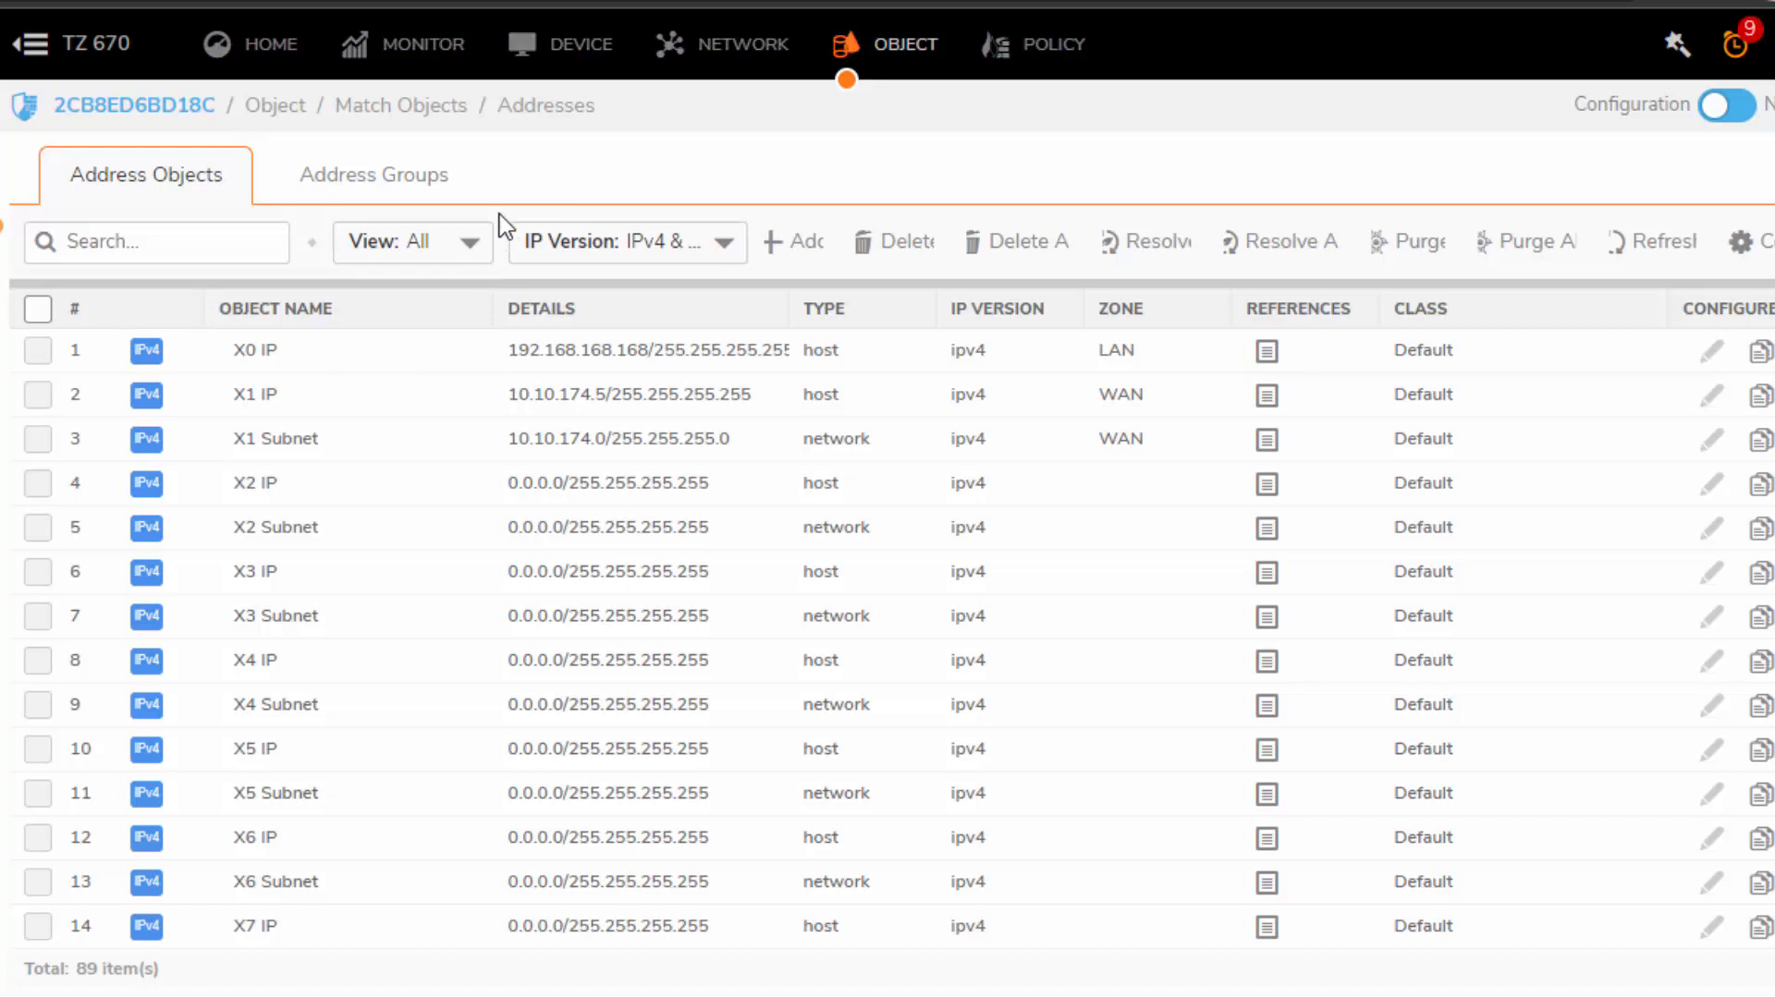
drag(233, 396, 231, 396)
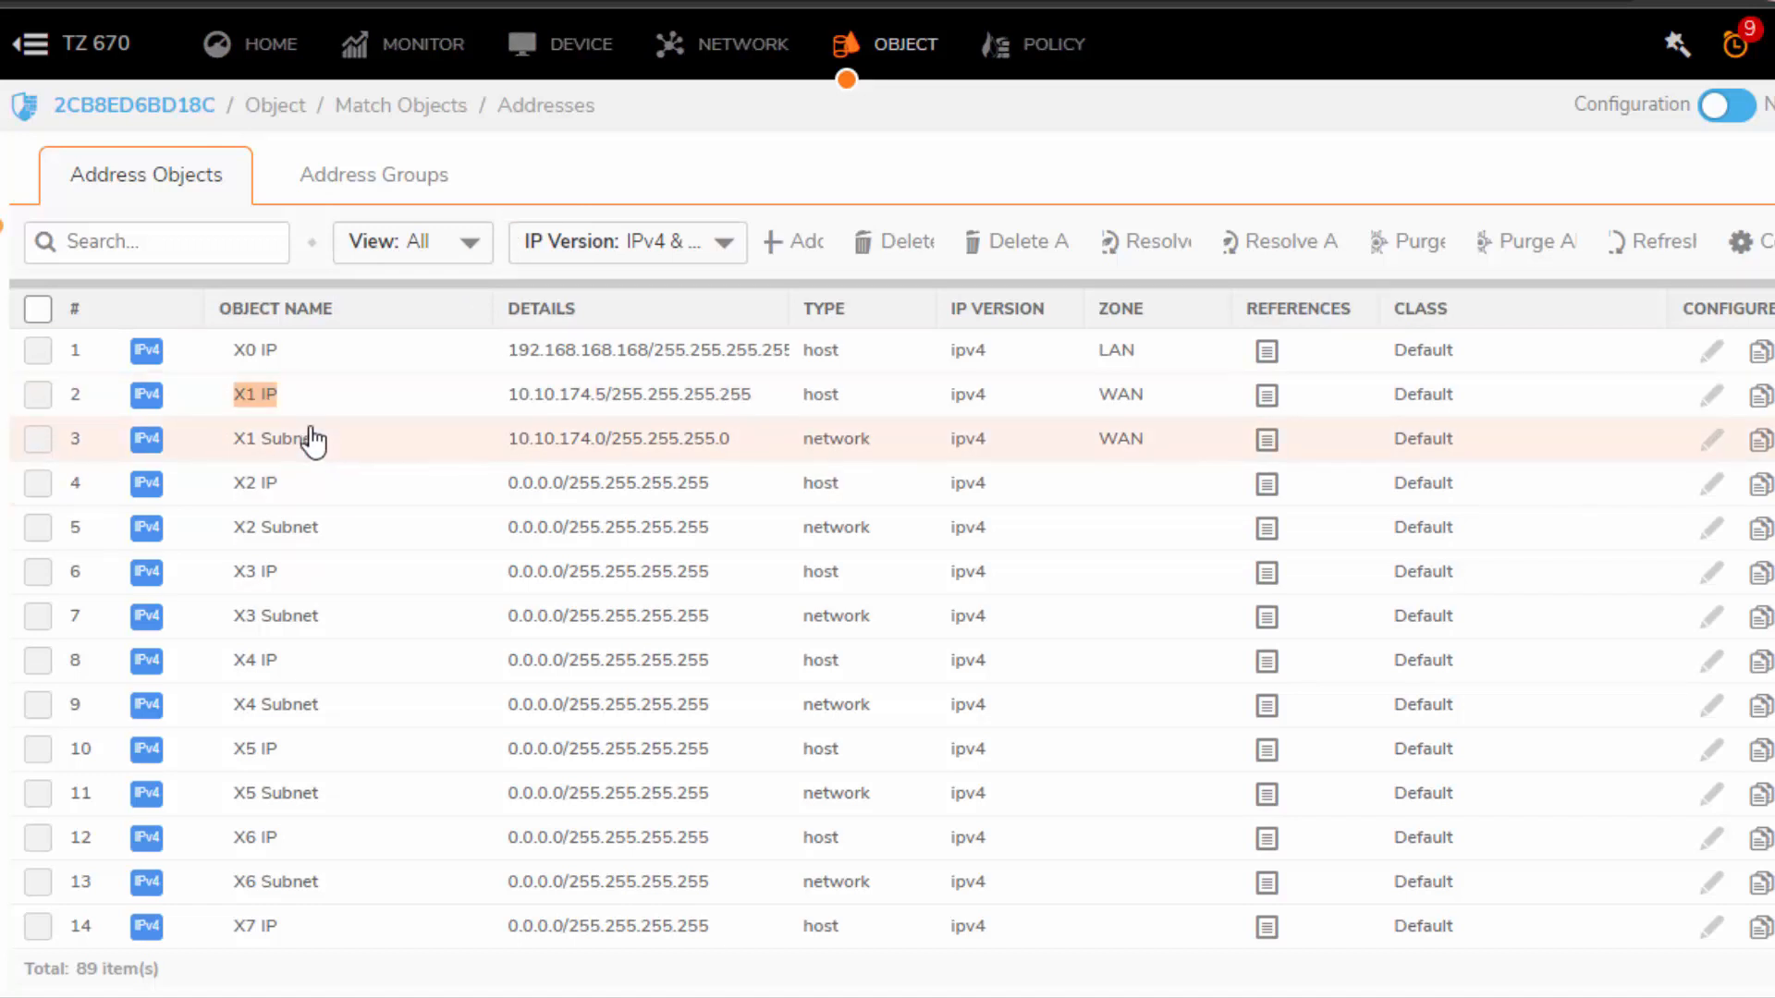
drag(312, 450, 239, 408)
drag(508, 397, 815, 401)
drag(1114, 405, 1145, 404)
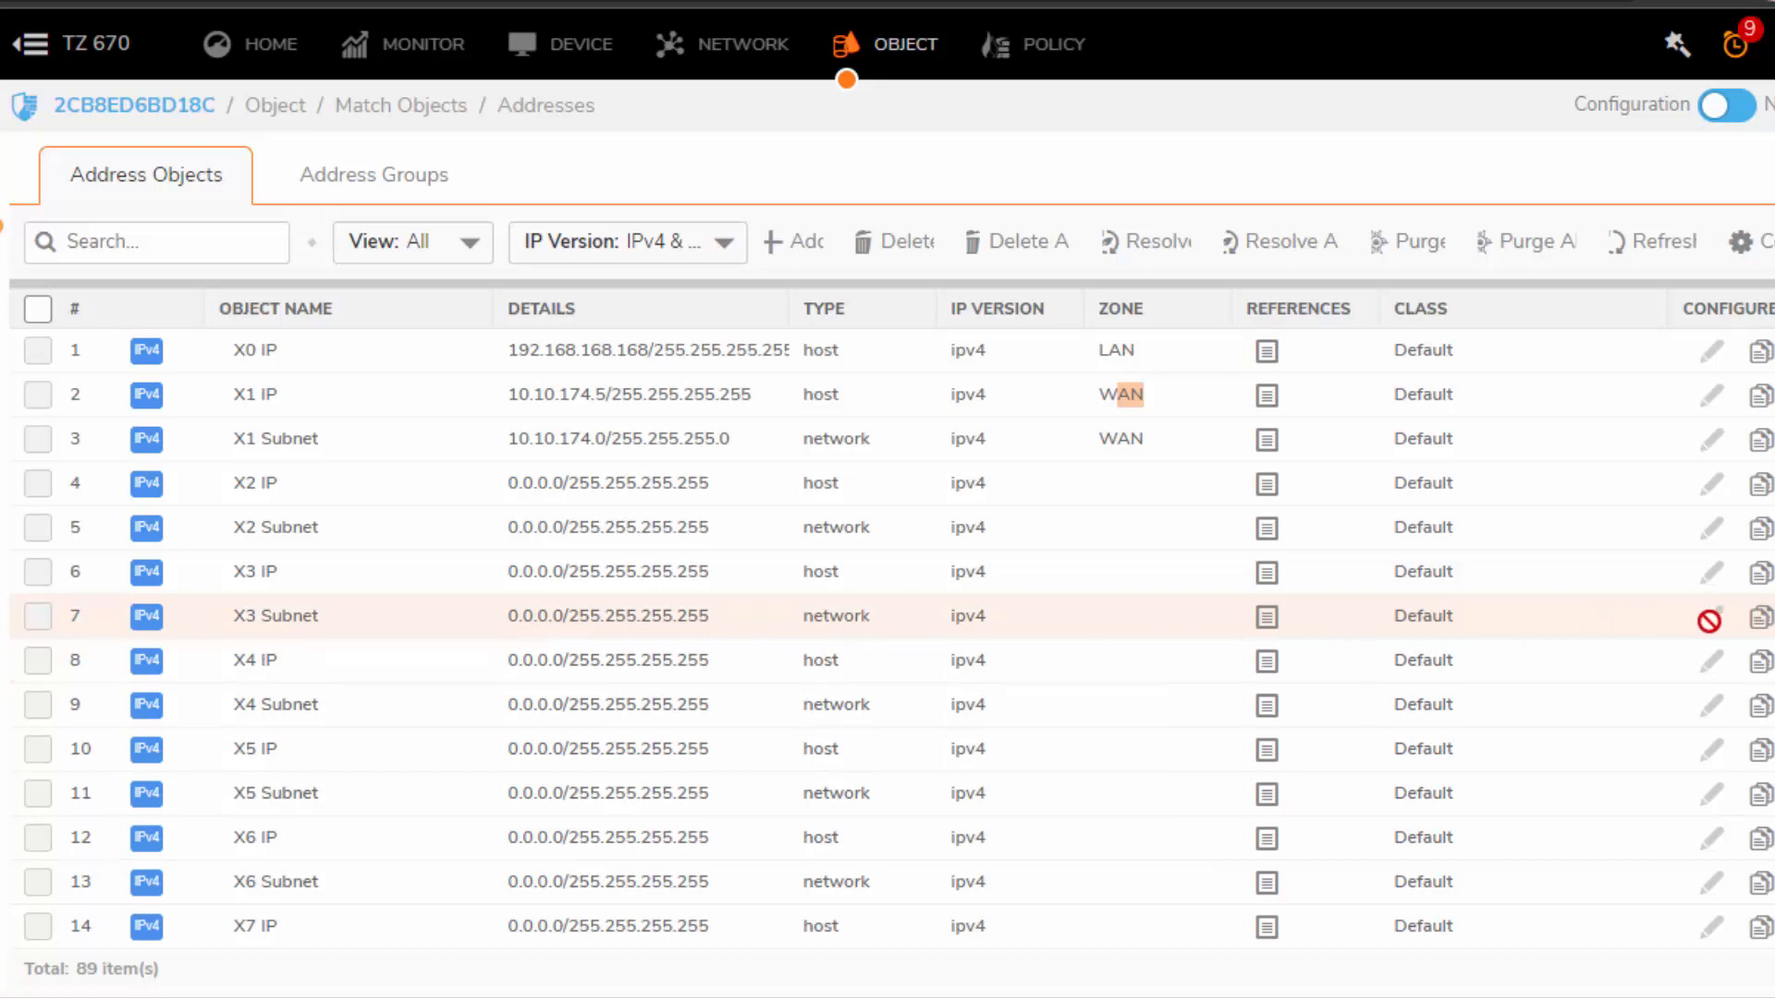
scroll(1713, 622, down, 8)
scroll(1713, 622, down, 8)
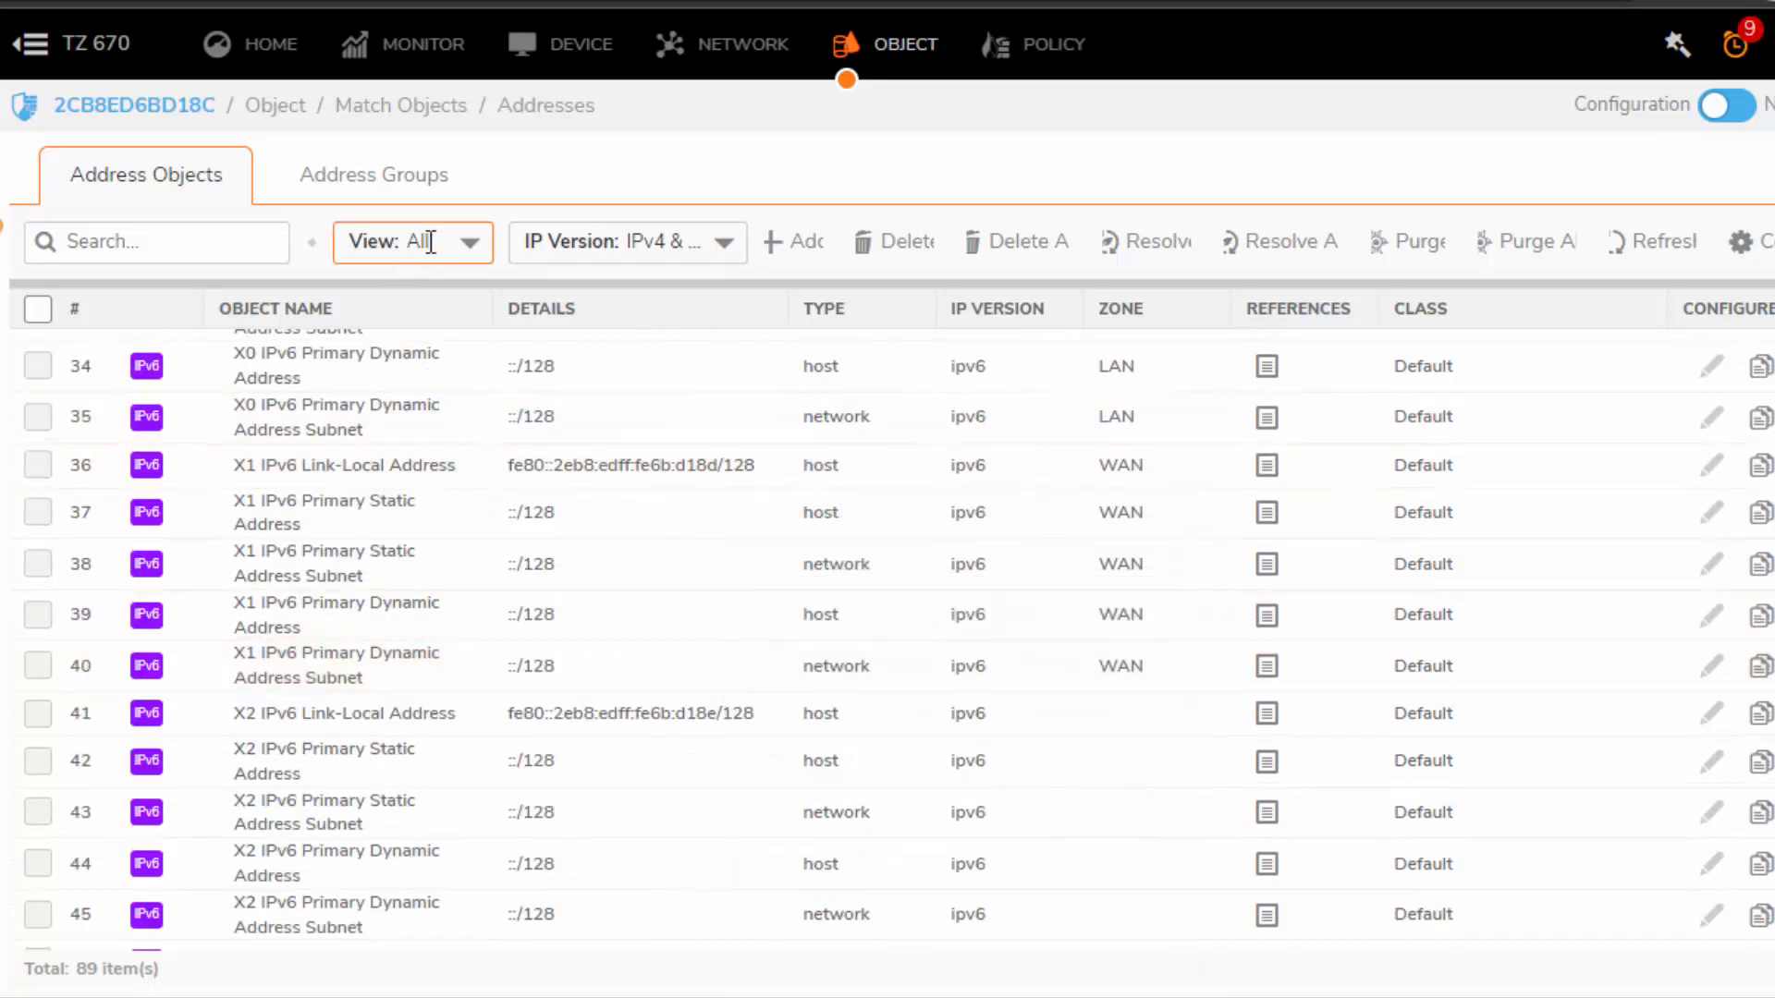
Filter the address objects to the Custom view and check WebServer12's IP address and zone
click(462, 240)
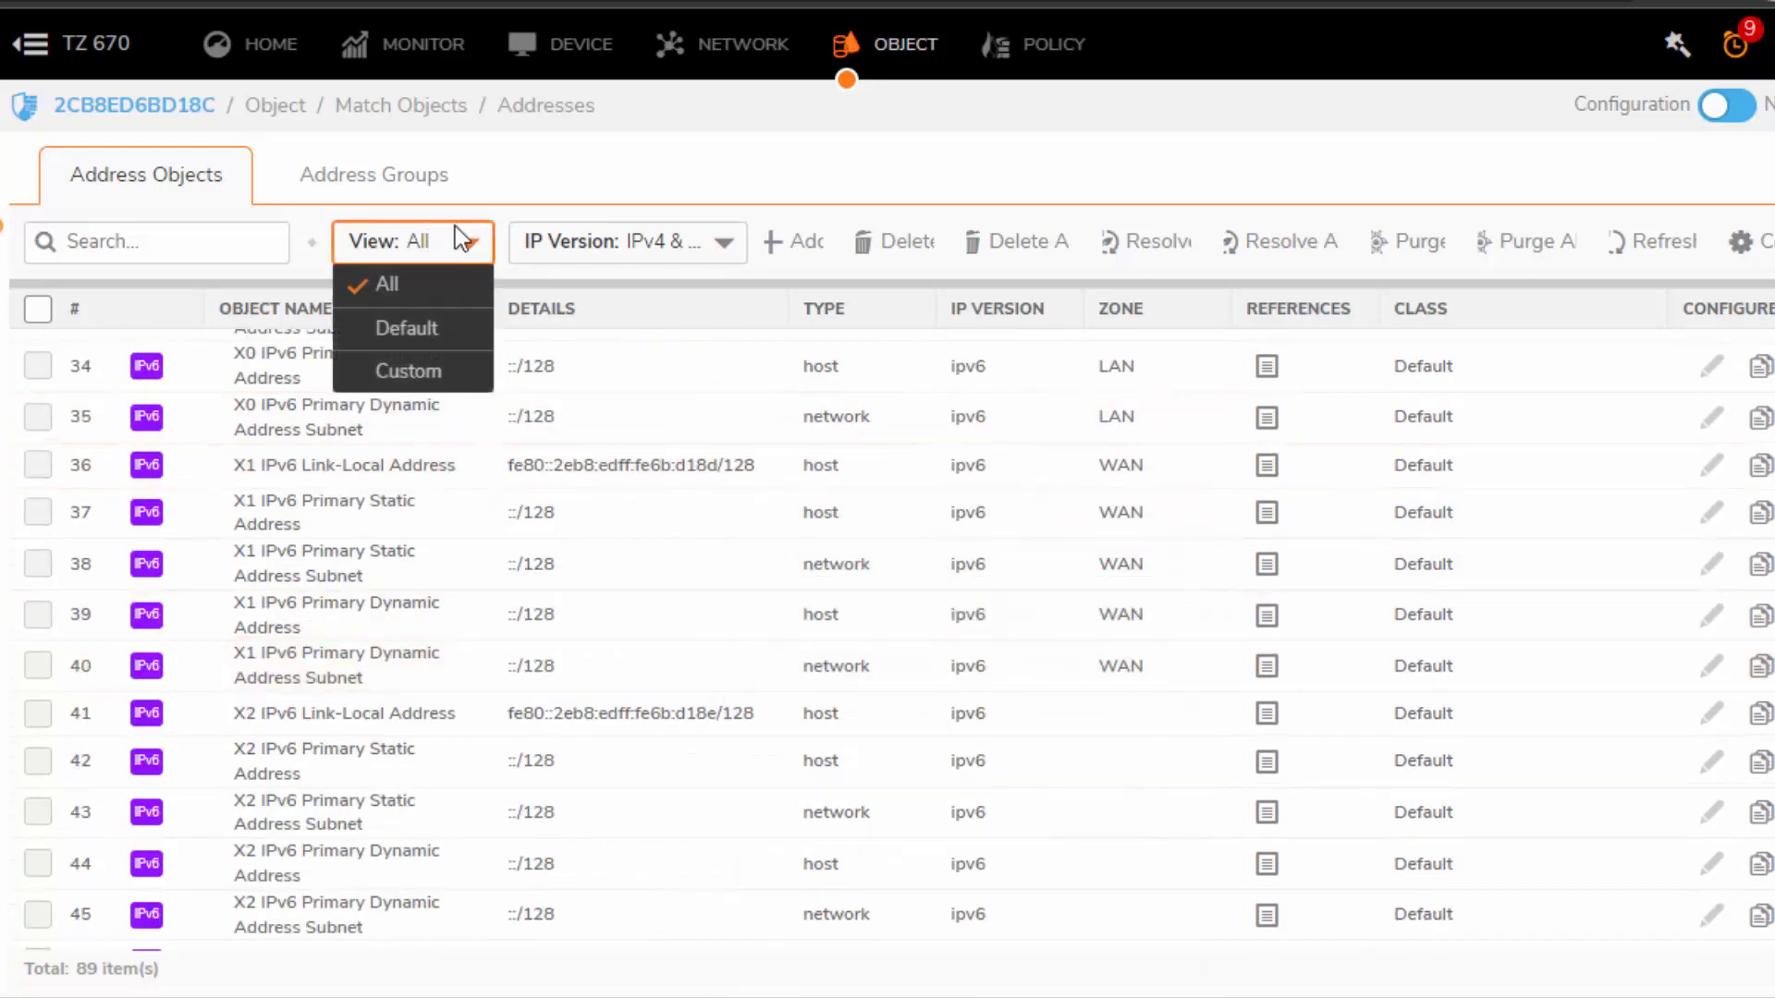
click(423, 374)
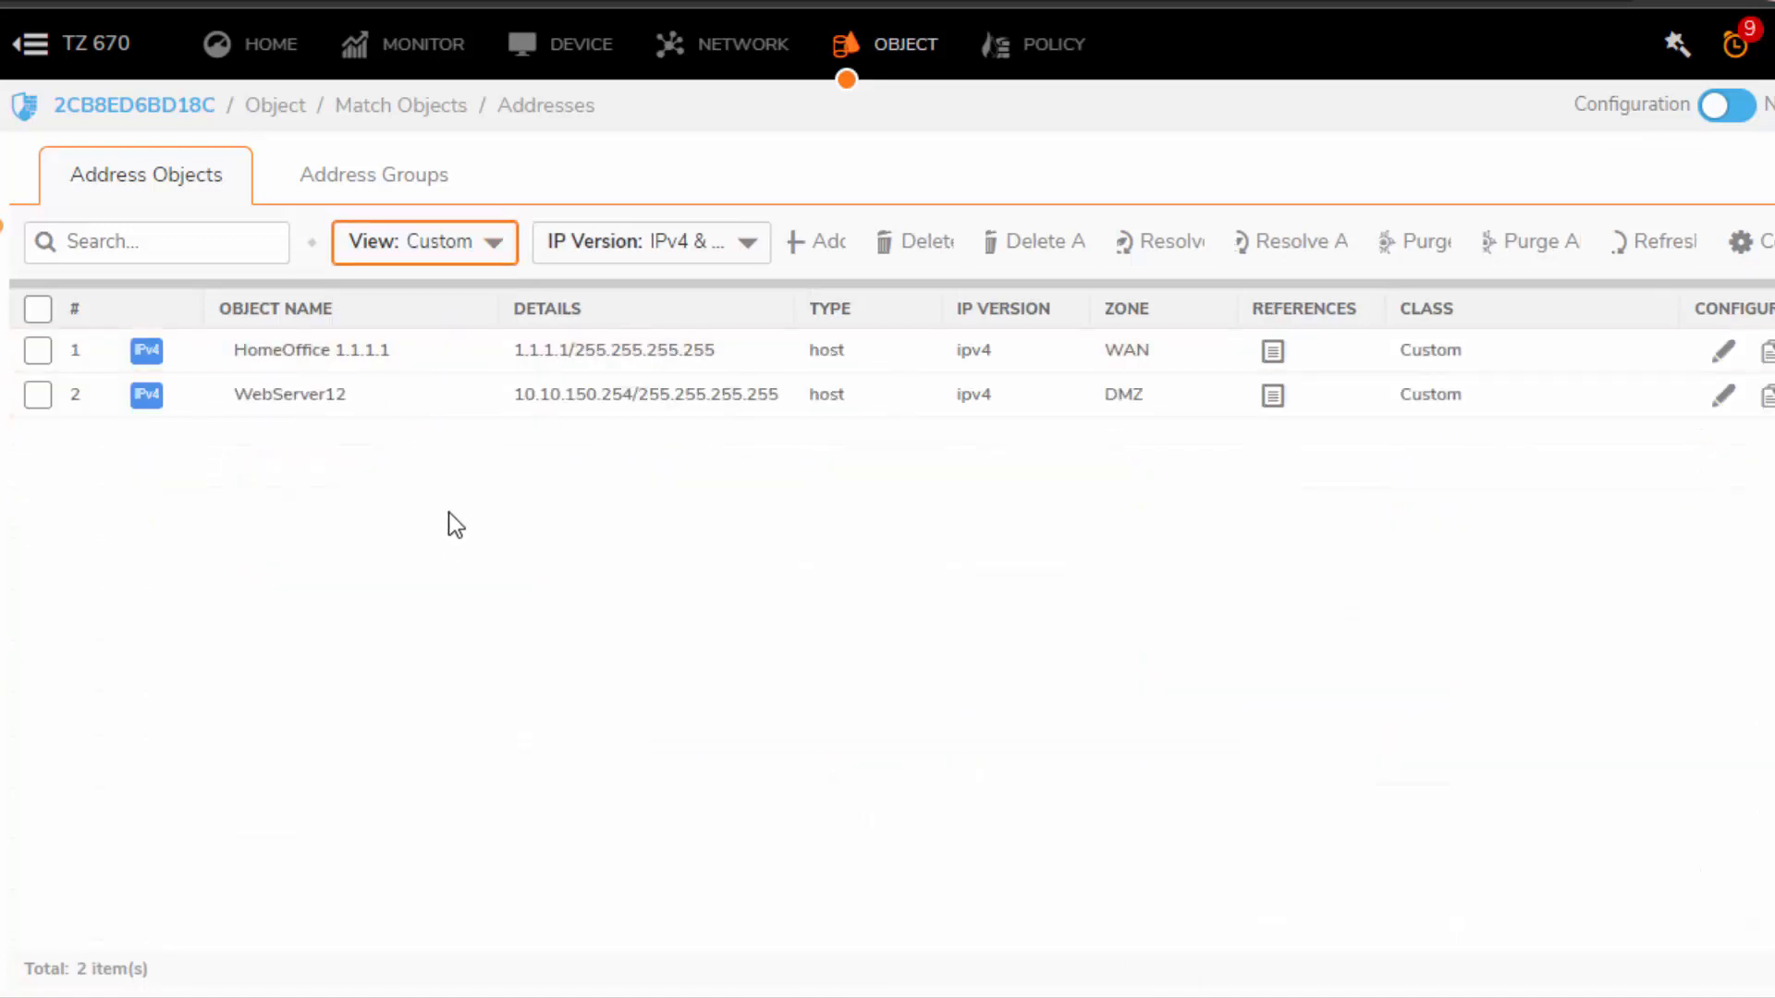
drag(309, 396, 634, 410)
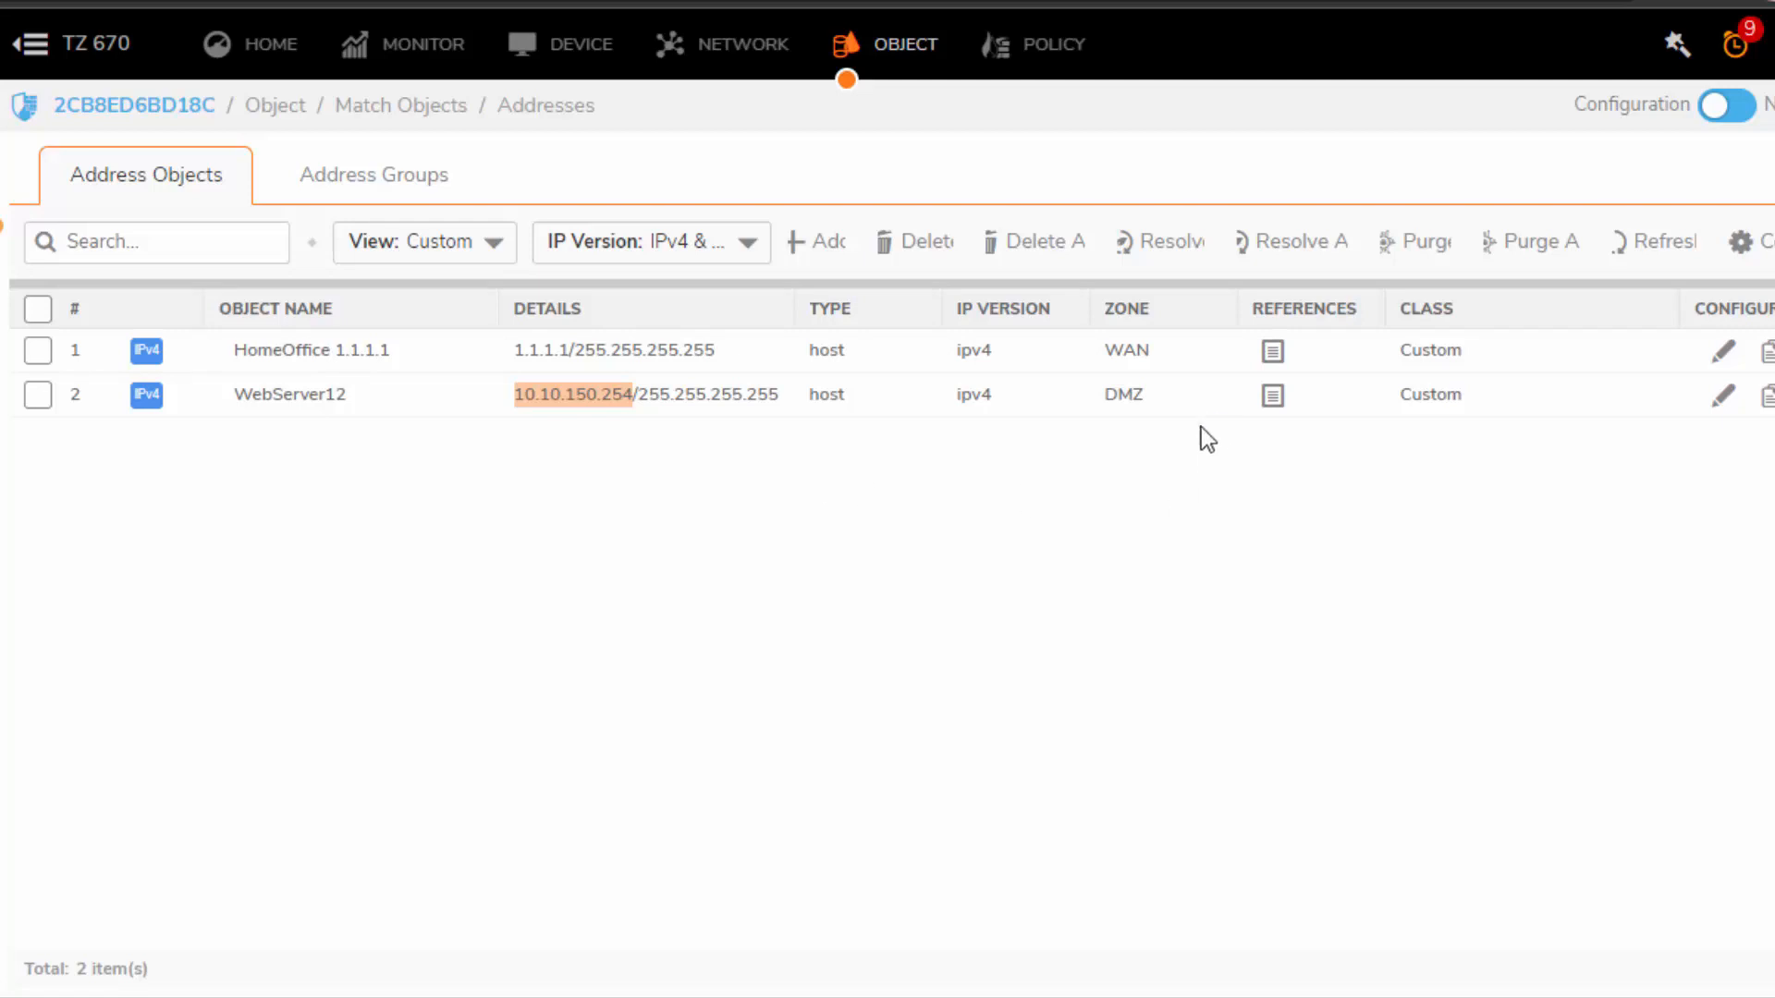
double_click(1123, 397)
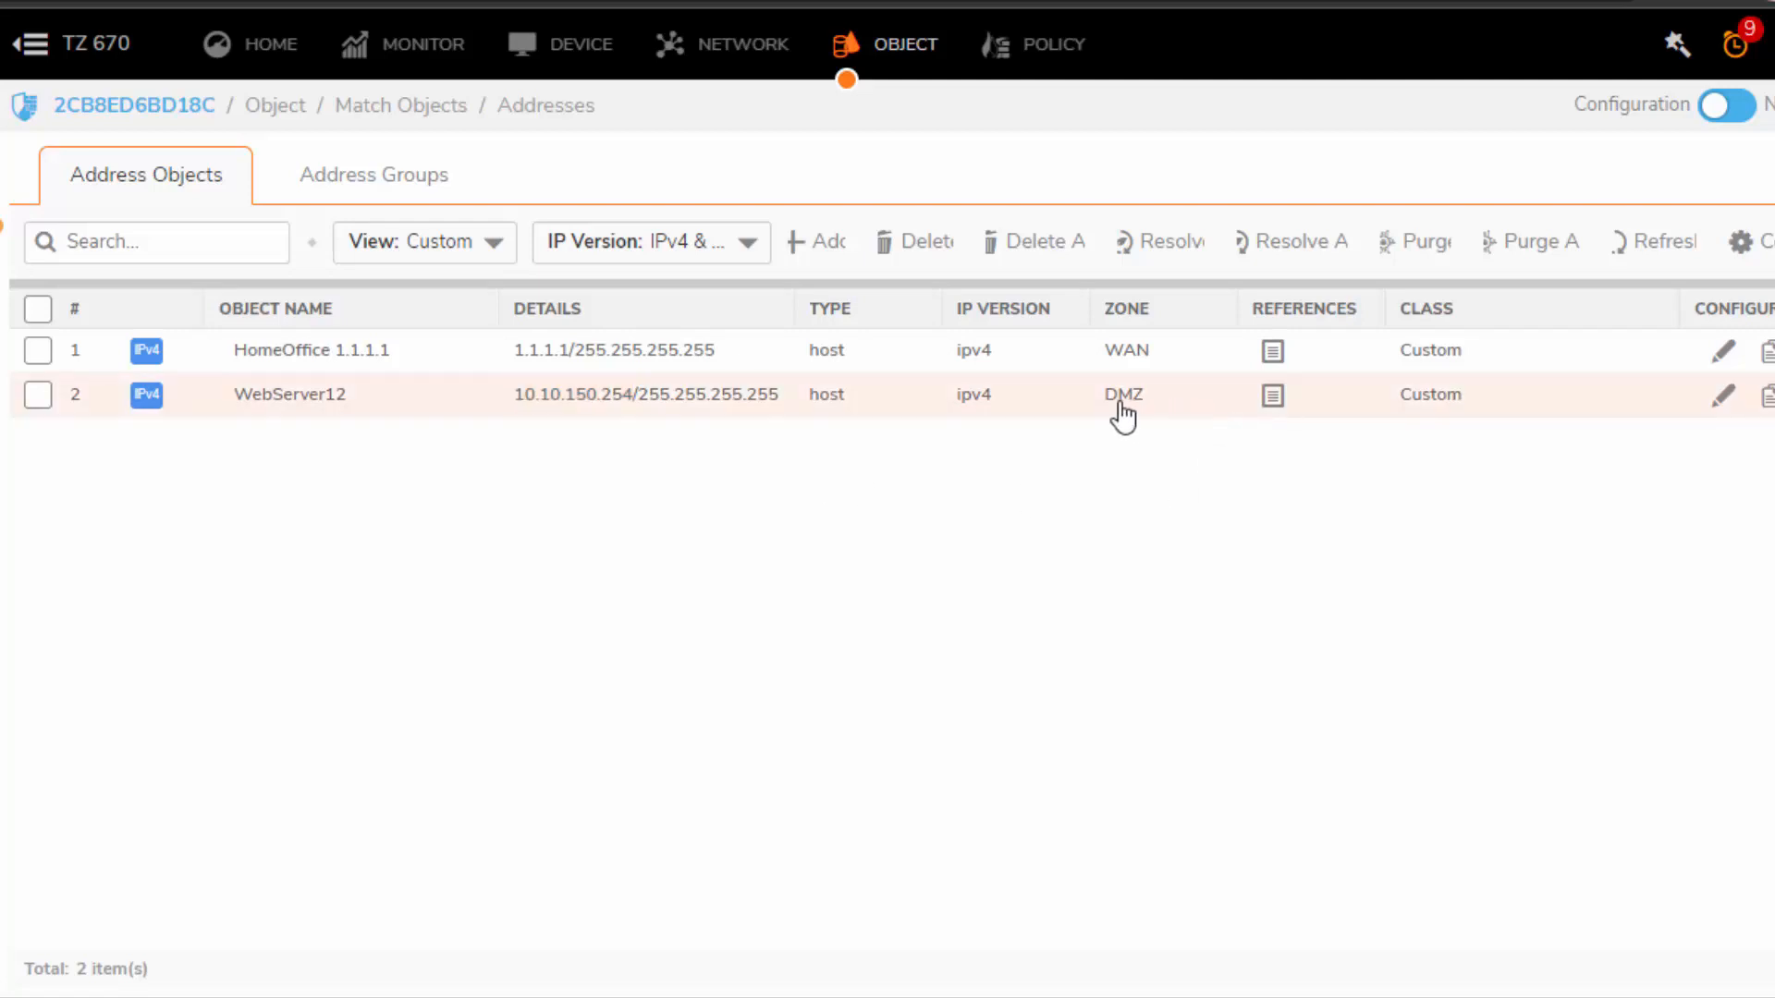
Edit WebServer12 to change its IP address to 10.10.150.252 and save it
click(1725, 398)
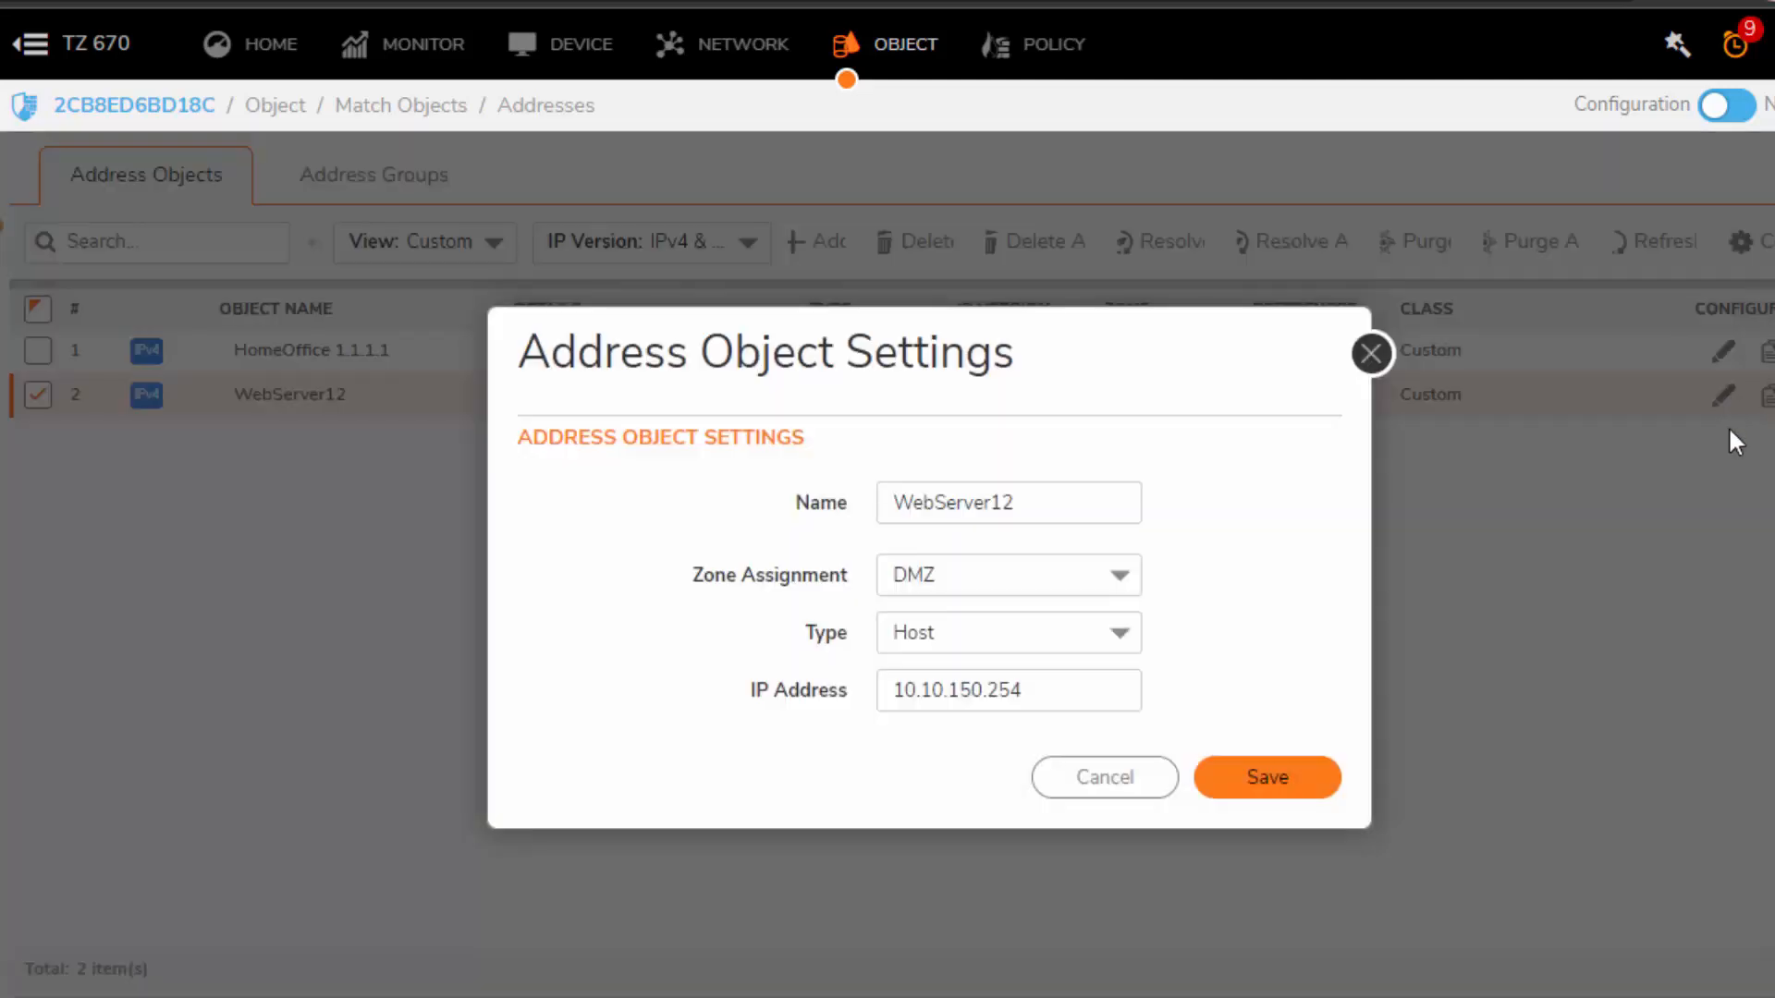
drag(1025, 690, 986, 690)
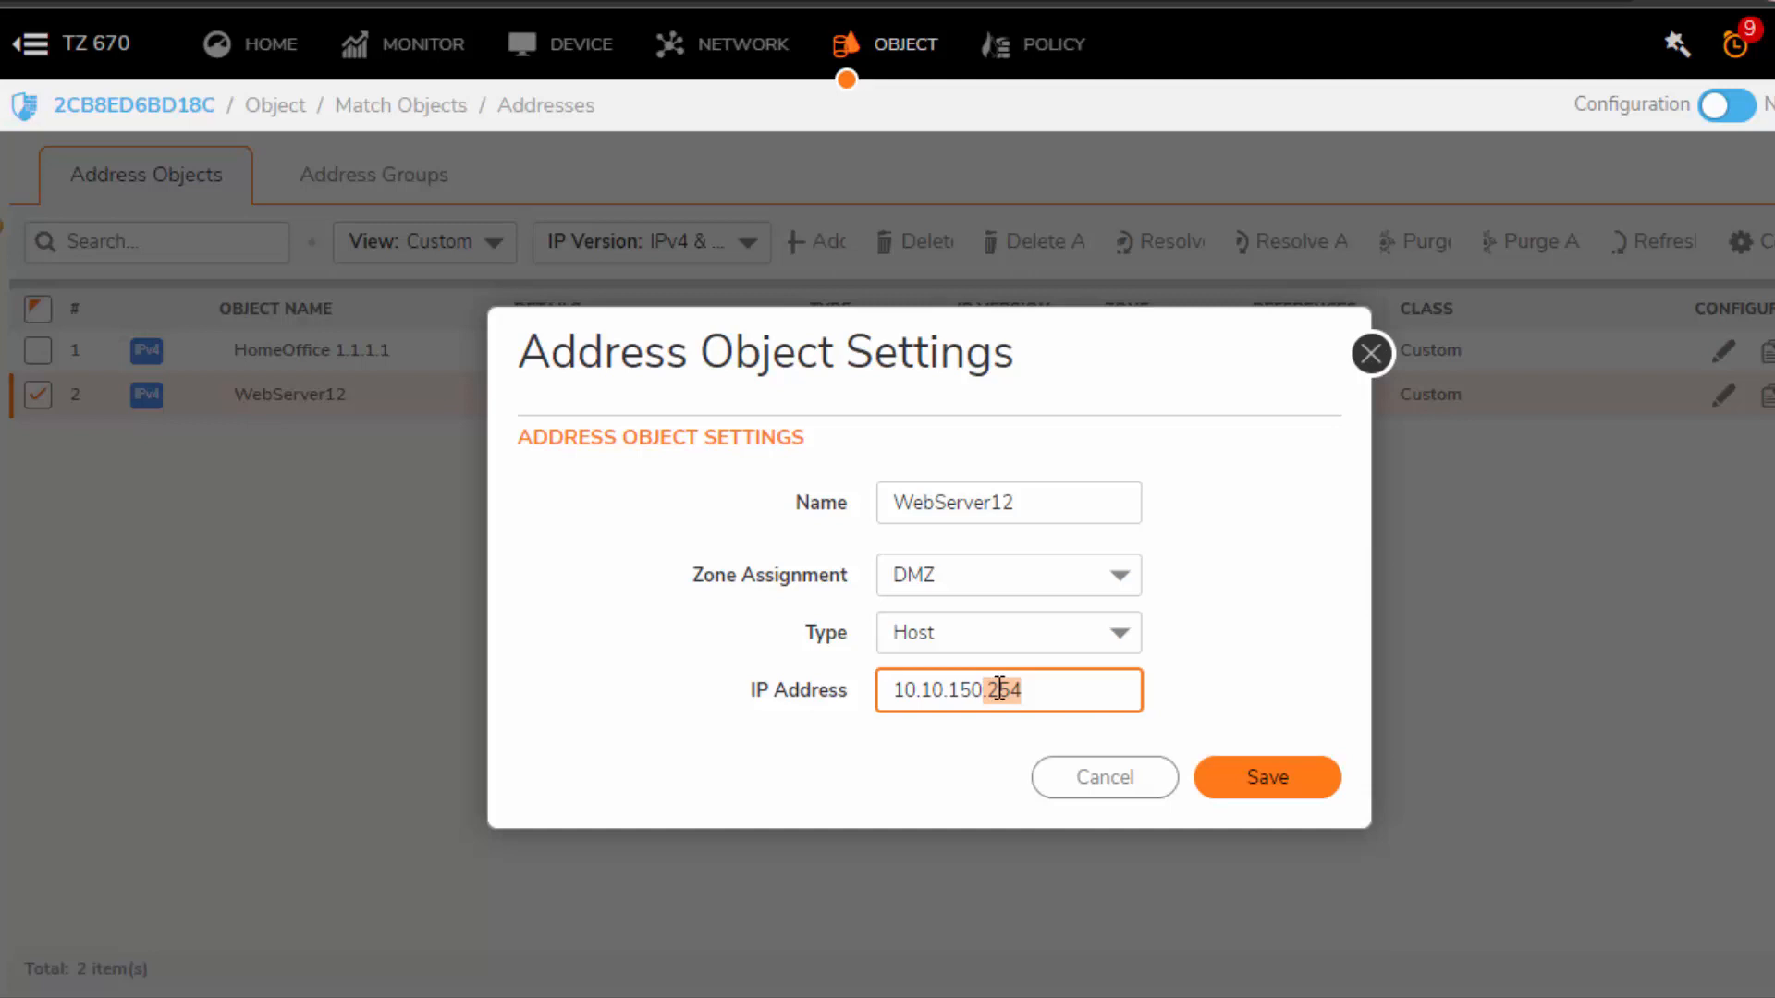
click(1004, 694)
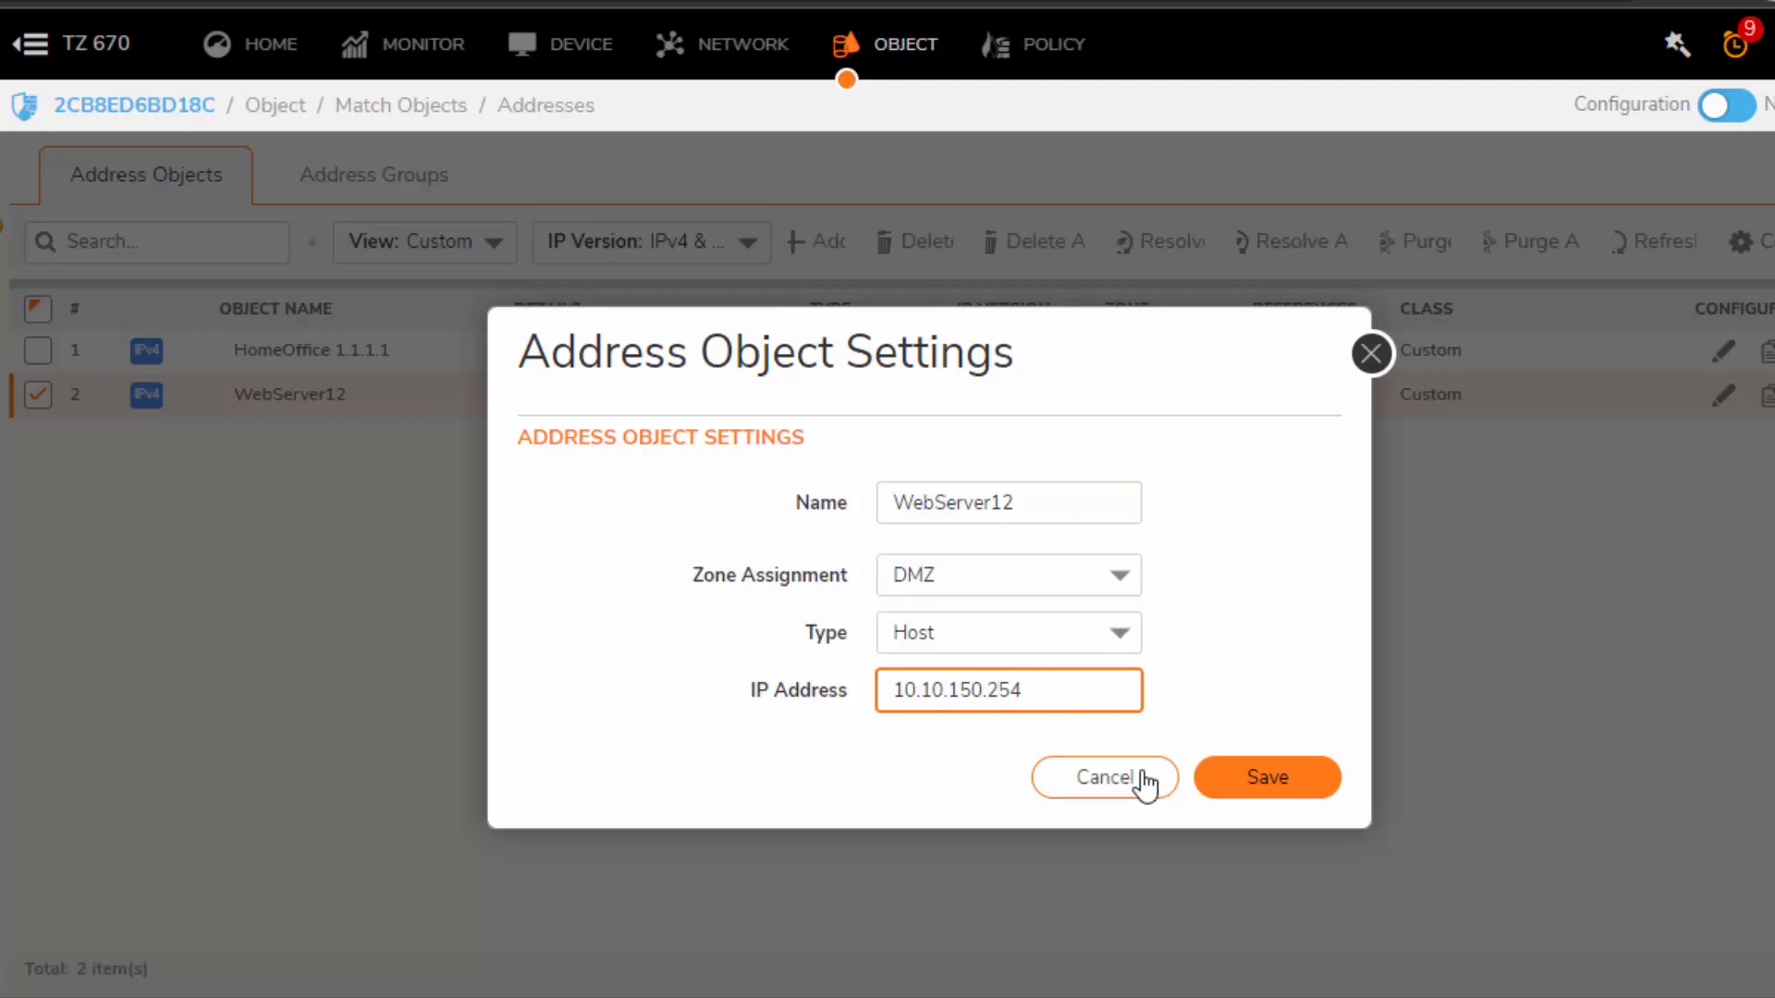
drag(1028, 692, 1018, 692)
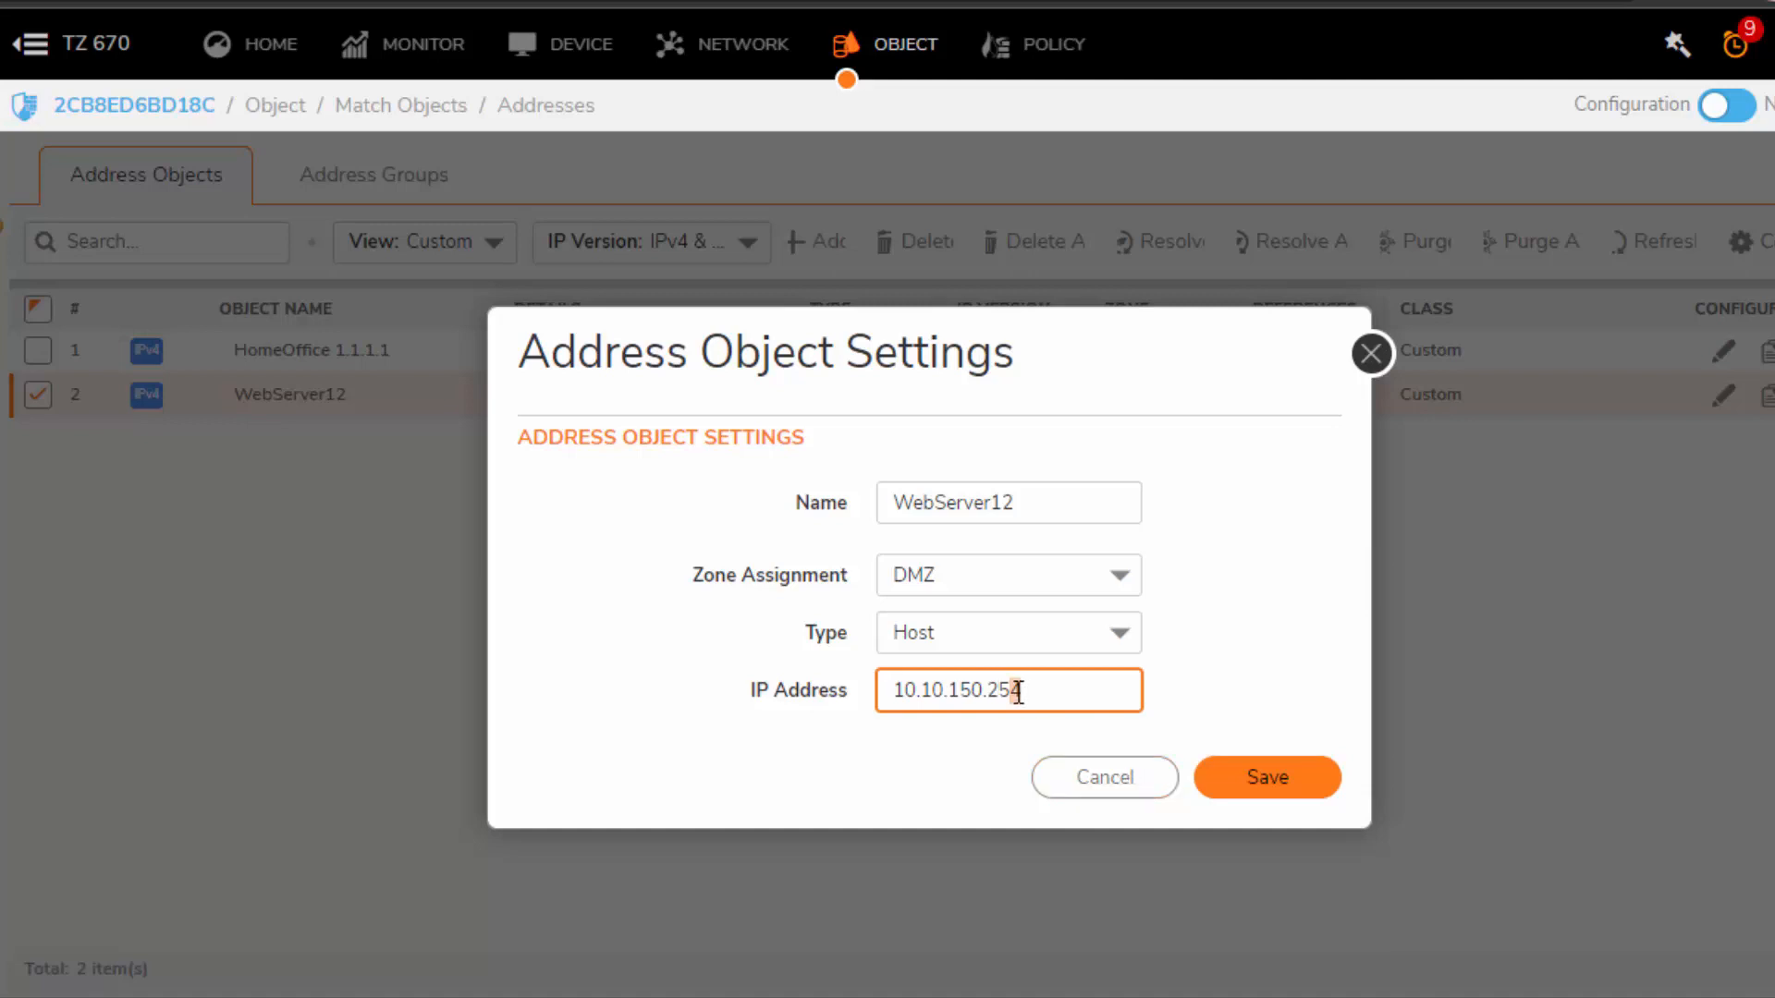
text(2)
click(1225, 799)
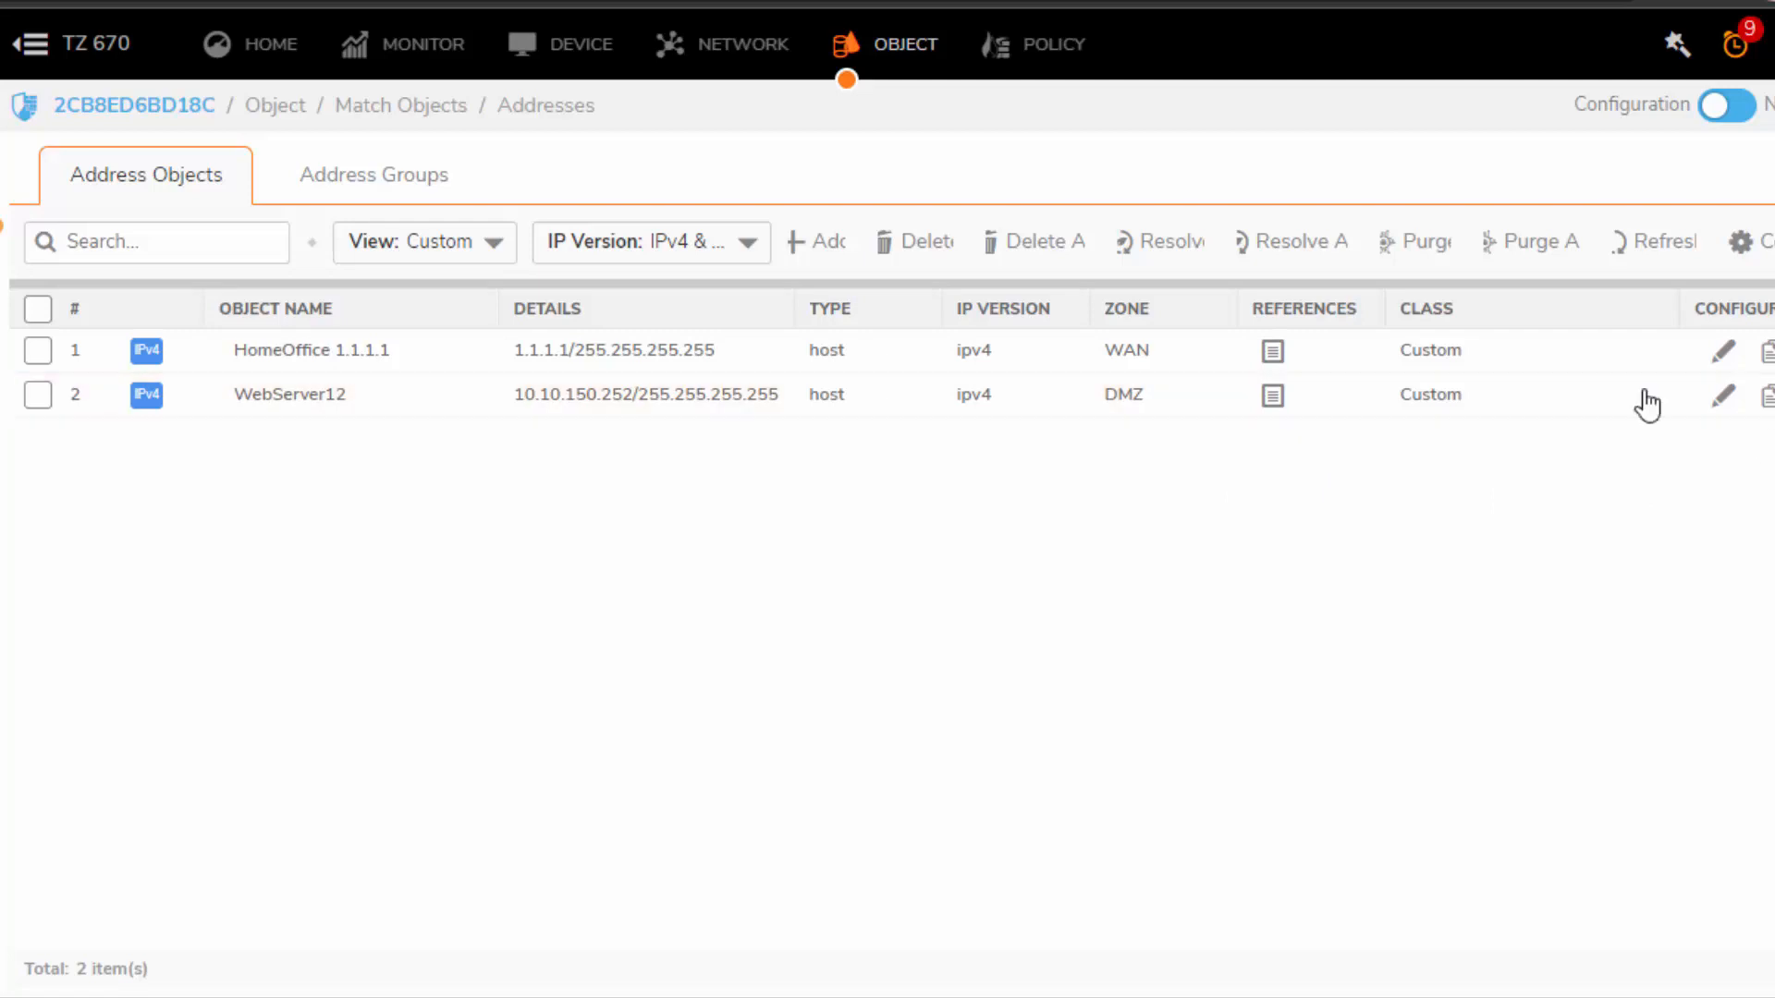
Start a new address object, compare the MAC and Network types, and set its type to Range
click(837, 246)
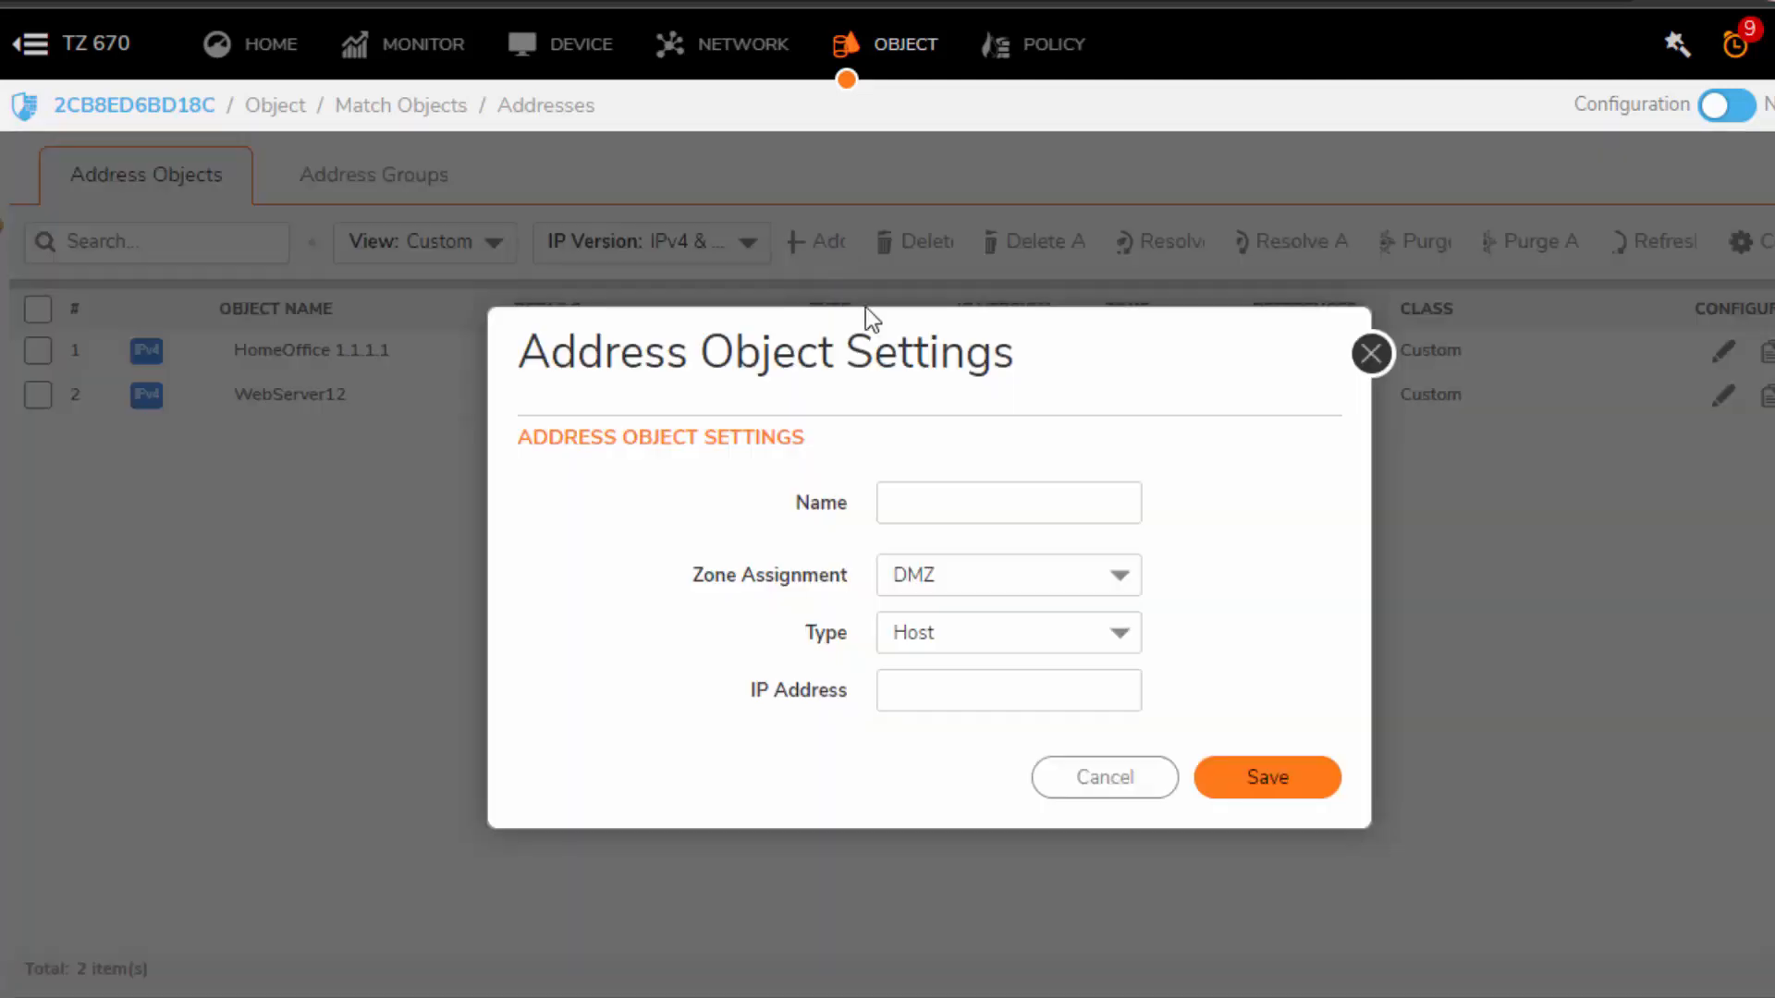
click(1120, 634)
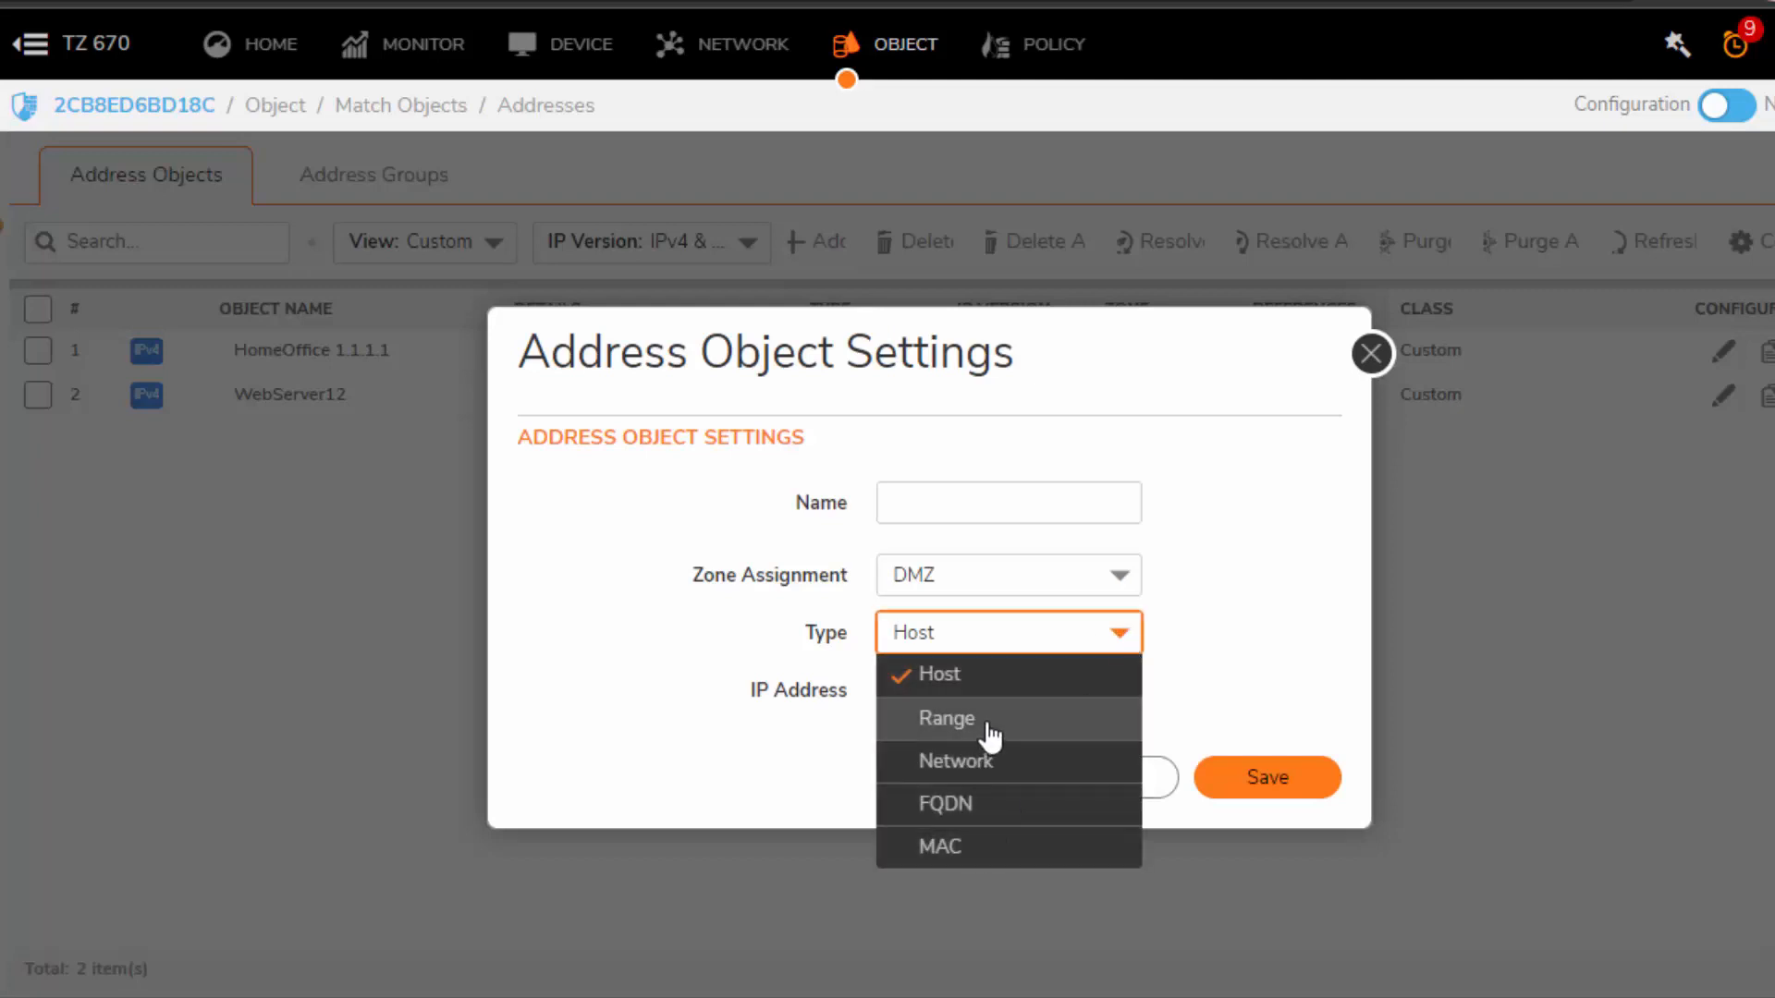
click(985, 855)
click(1115, 636)
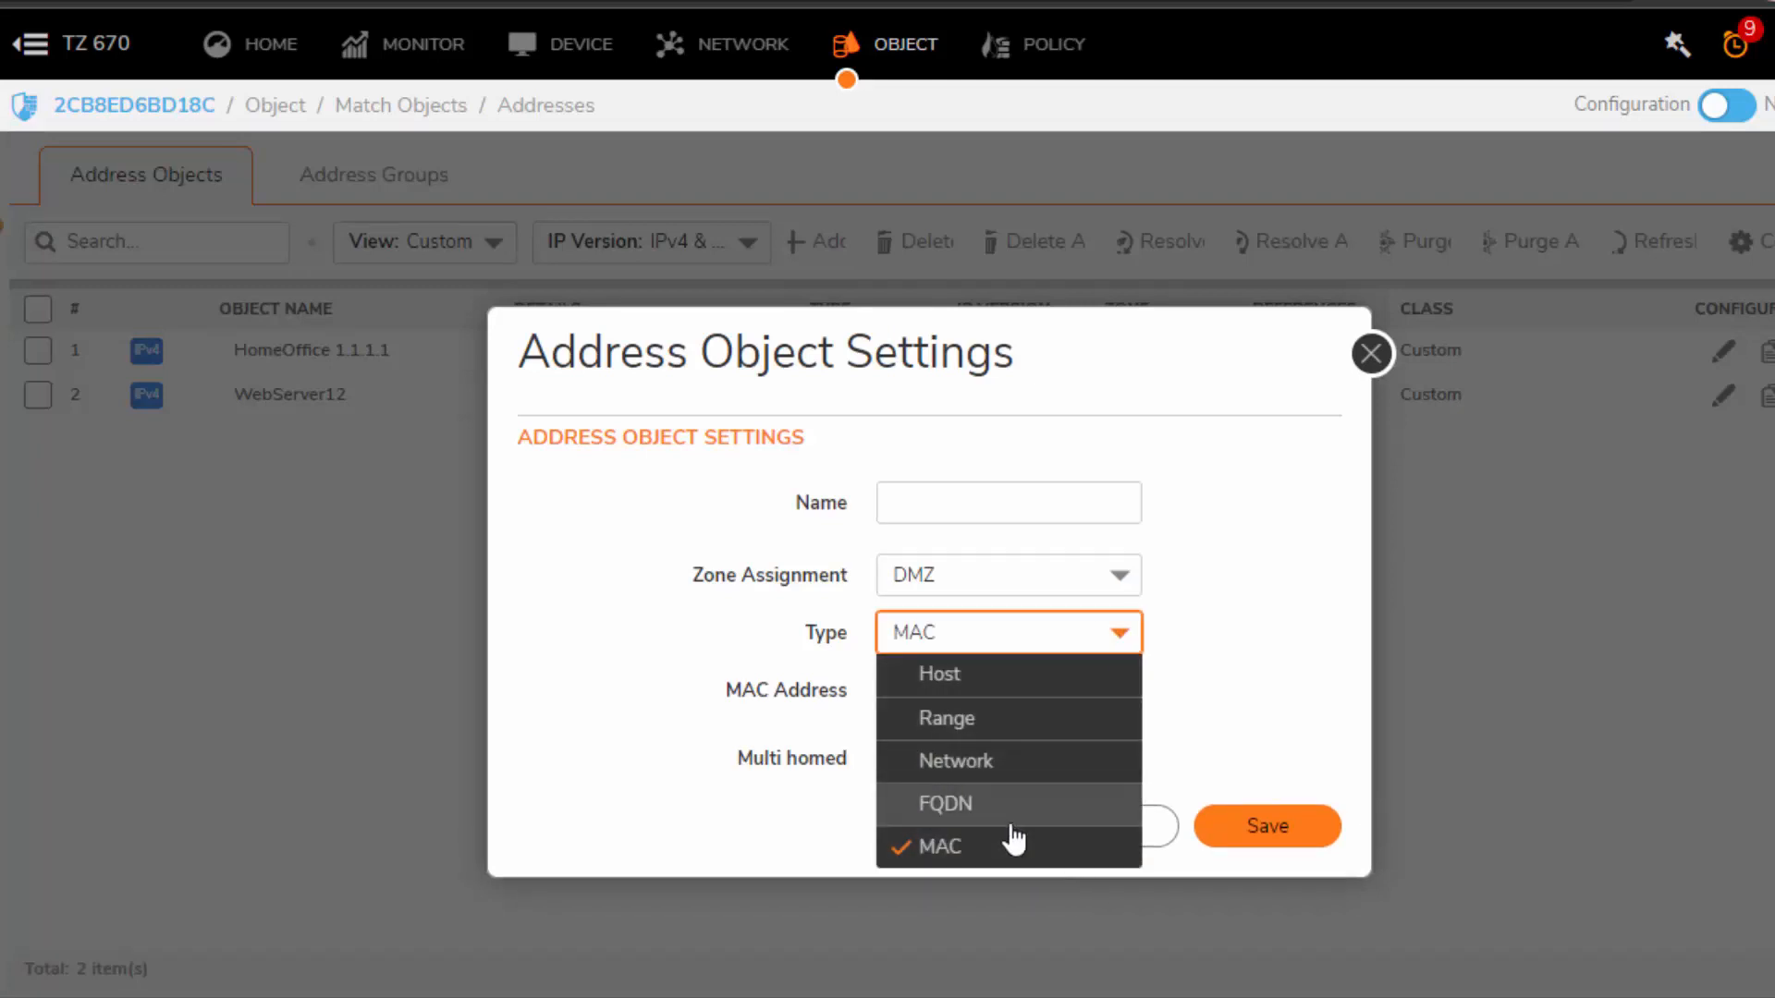
click(1004, 774)
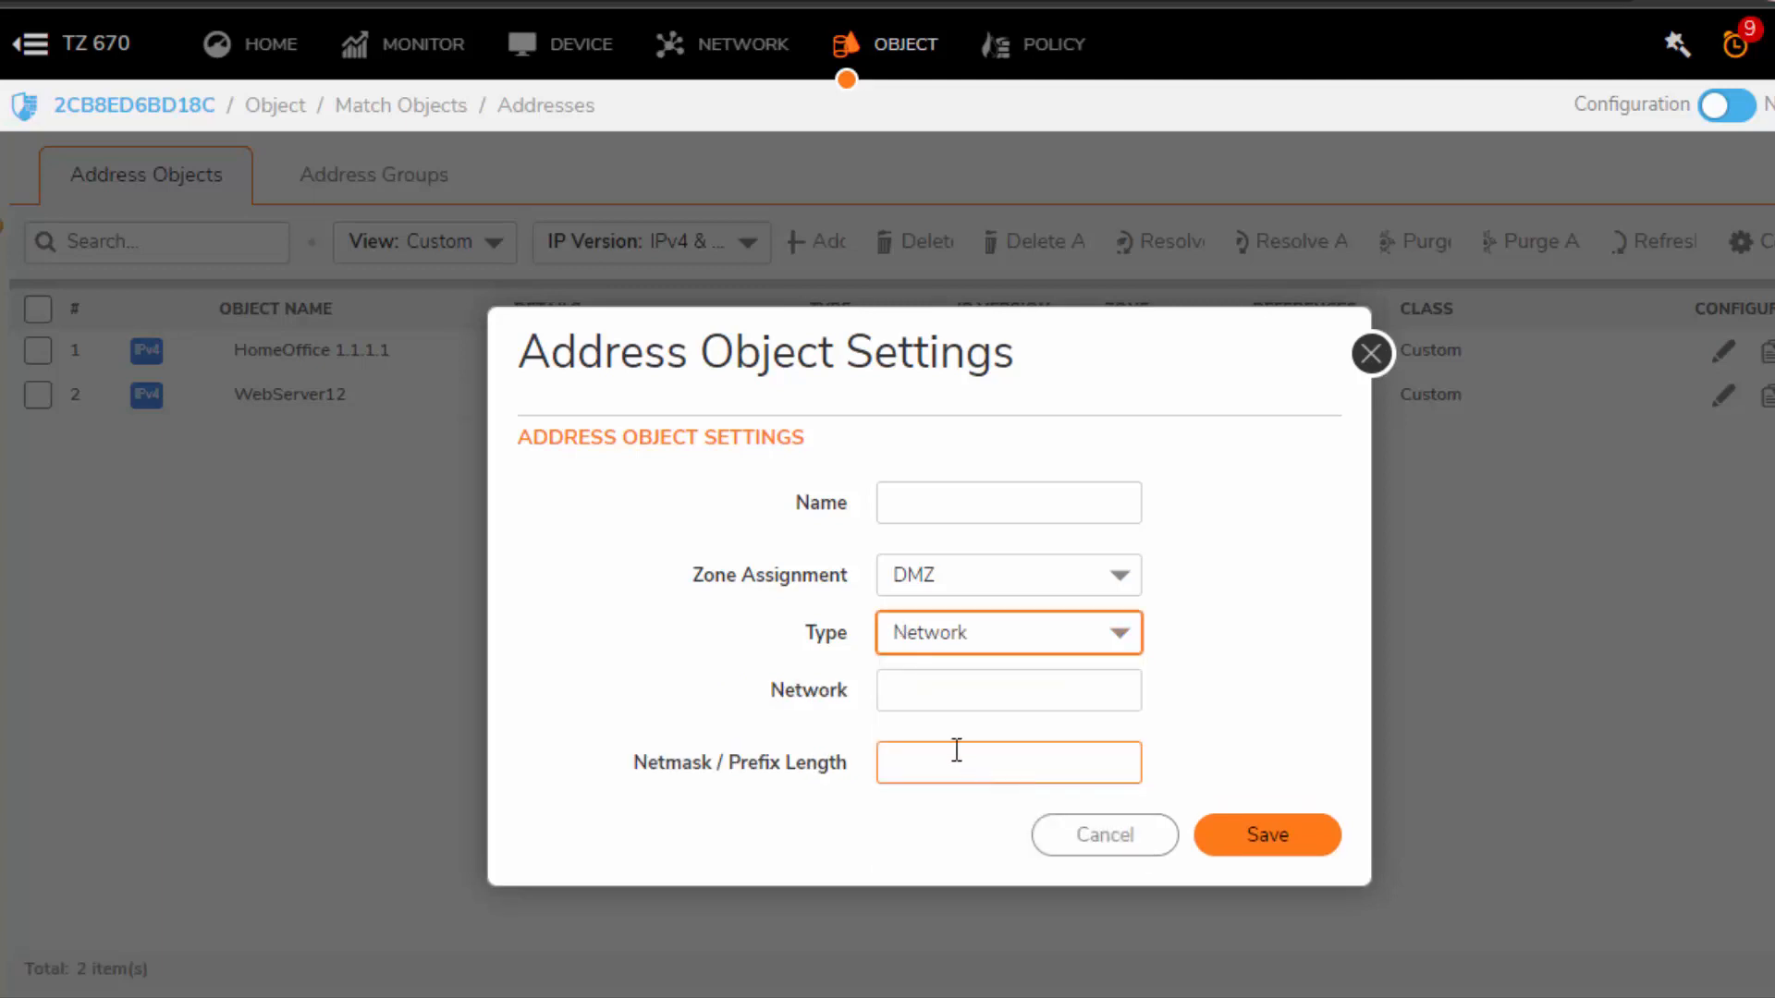
click(1132, 634)
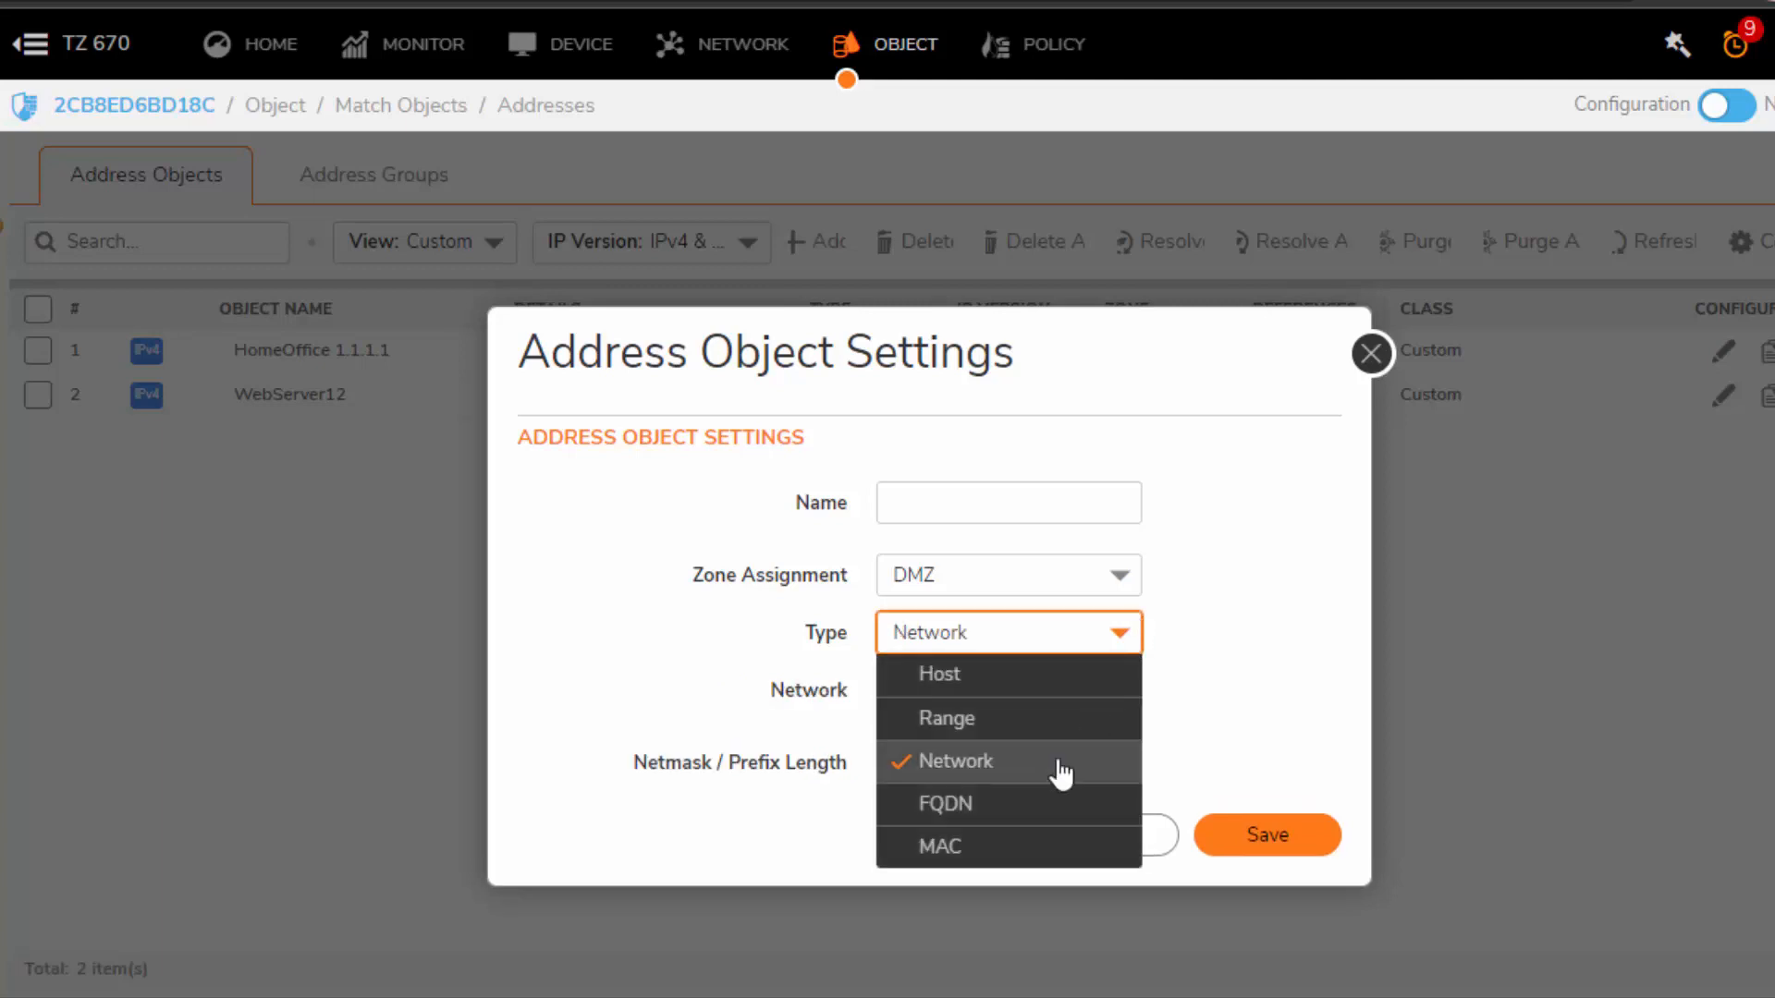
click(1051, 720)
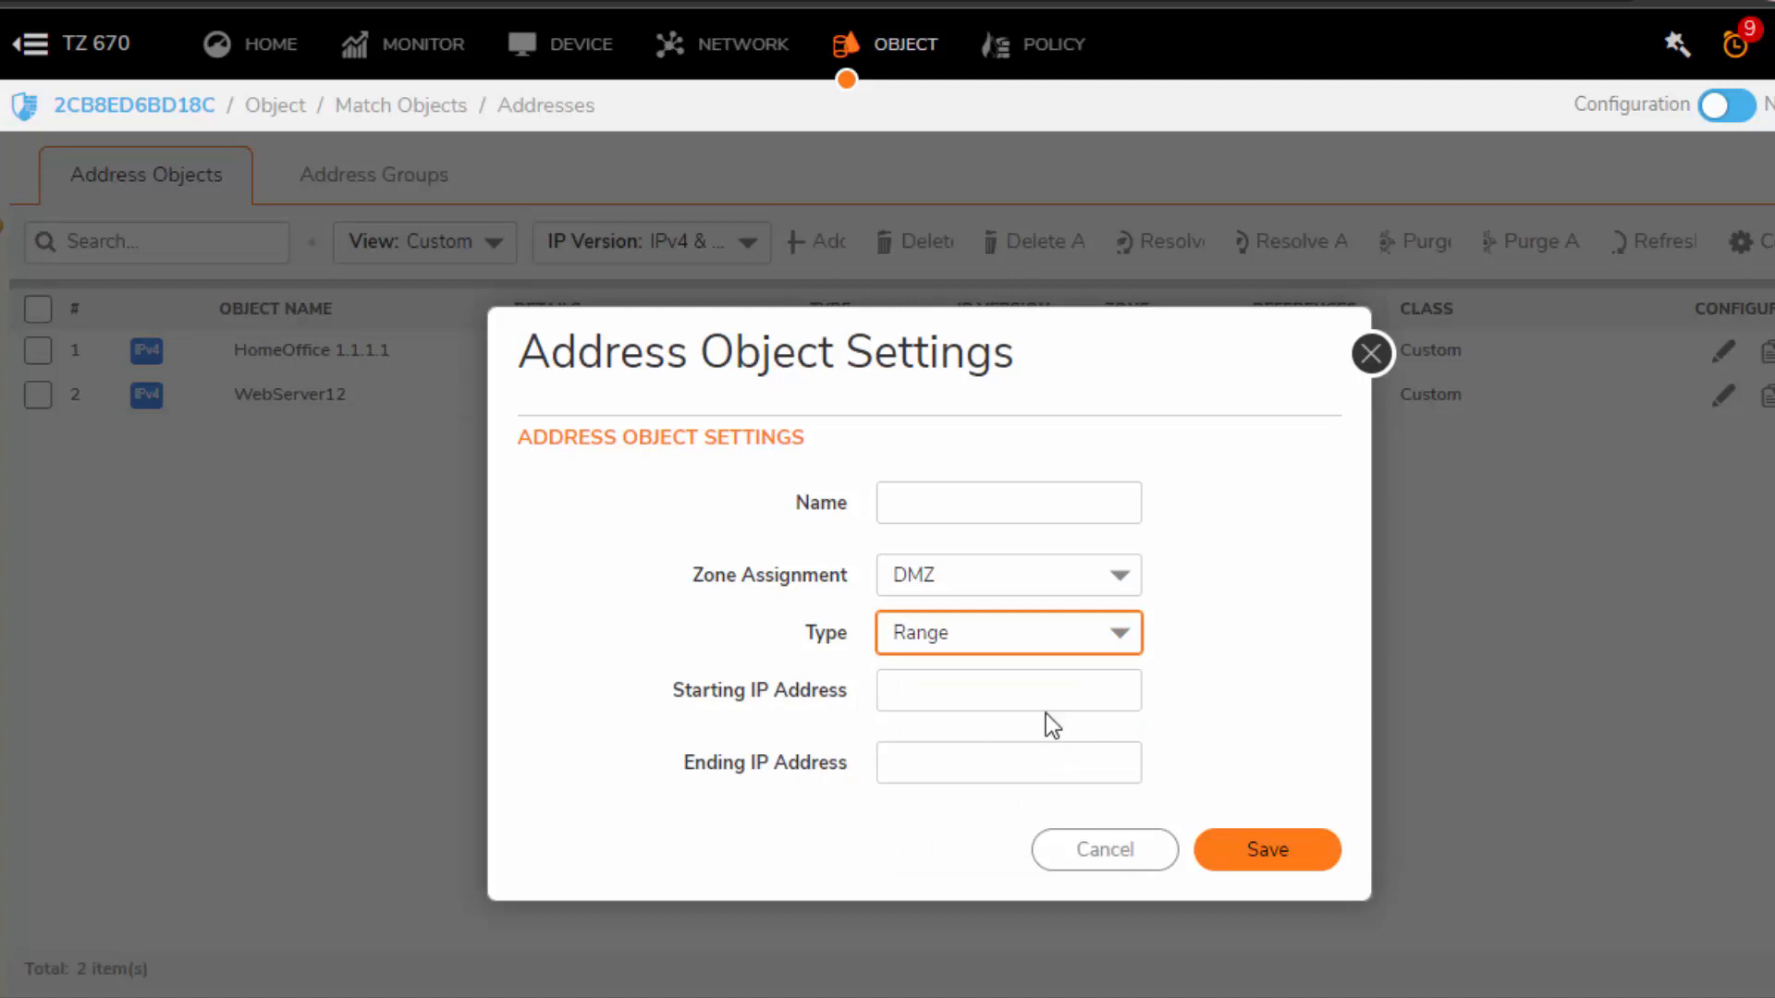
Name the new address object "VoIP Range"
click(969, 515)
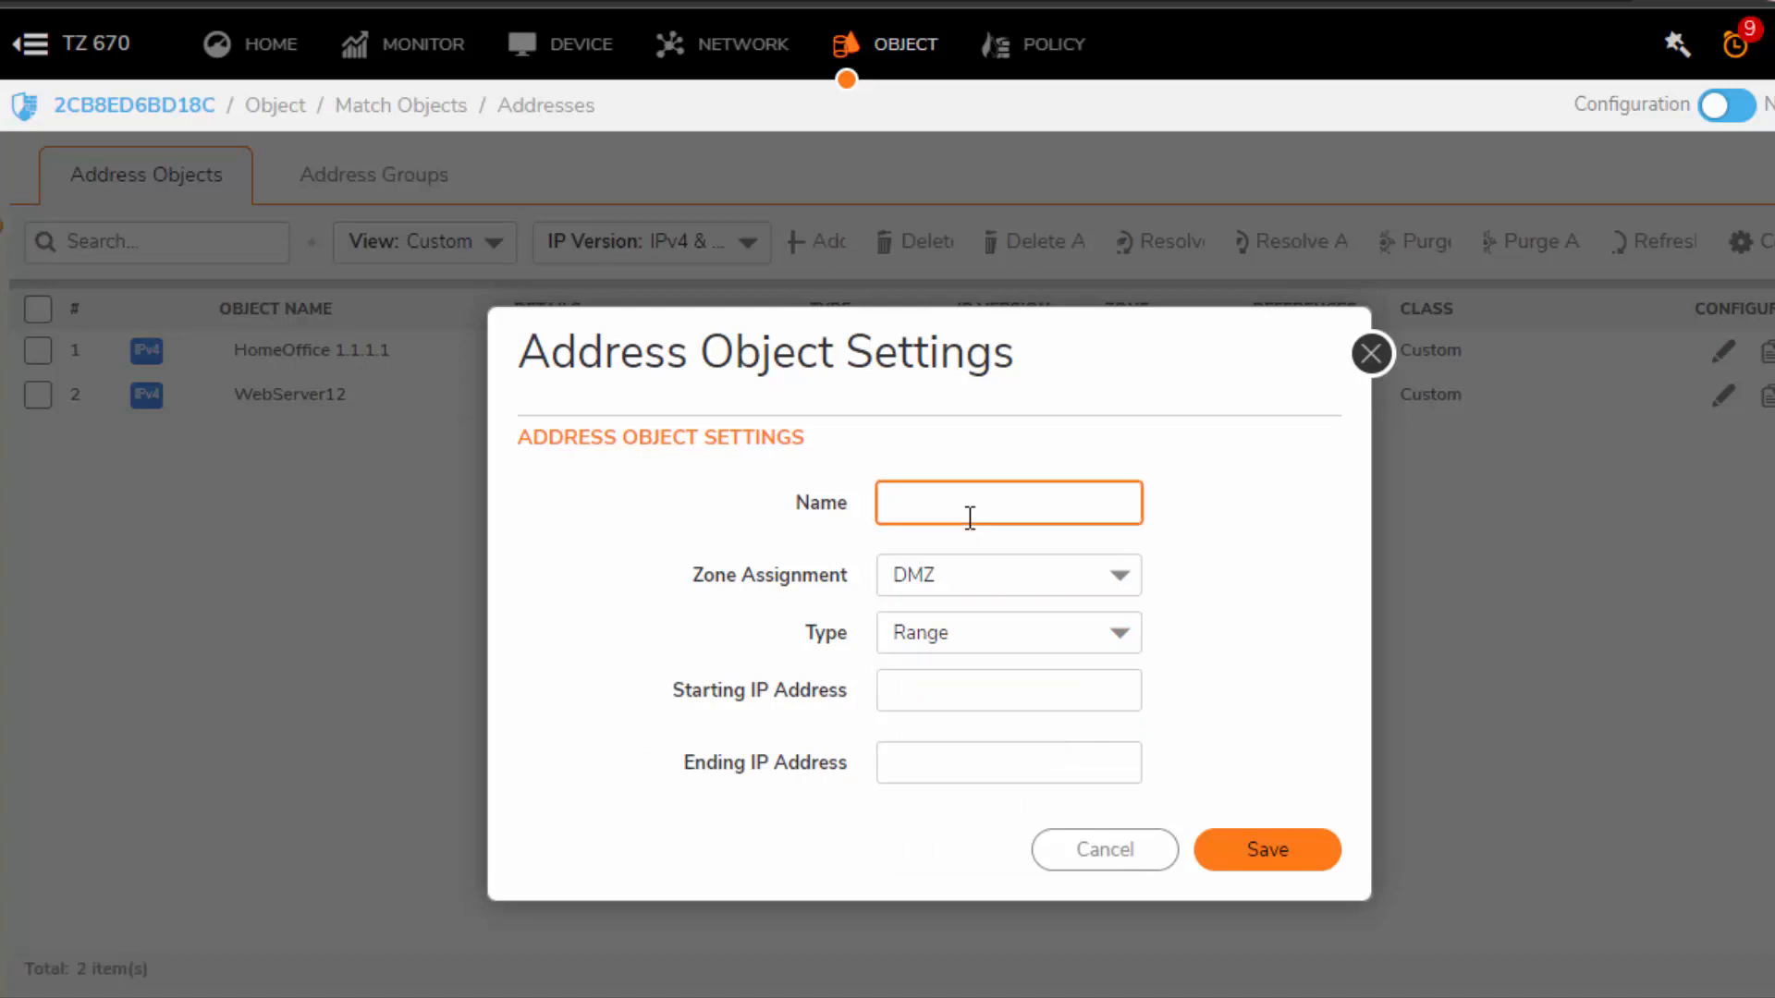
text(VoIP)
text( rN)
text(AGE)
key(BackSpace)
key(BackSpace)
key(BackSpace)
key(BackSpace)
key(BackSpace)
text(RA)
key(BackSpace)
text(ange)
Assign the VoIP Range object to the LAN zone and keep its type as Range
click(1112, 575)
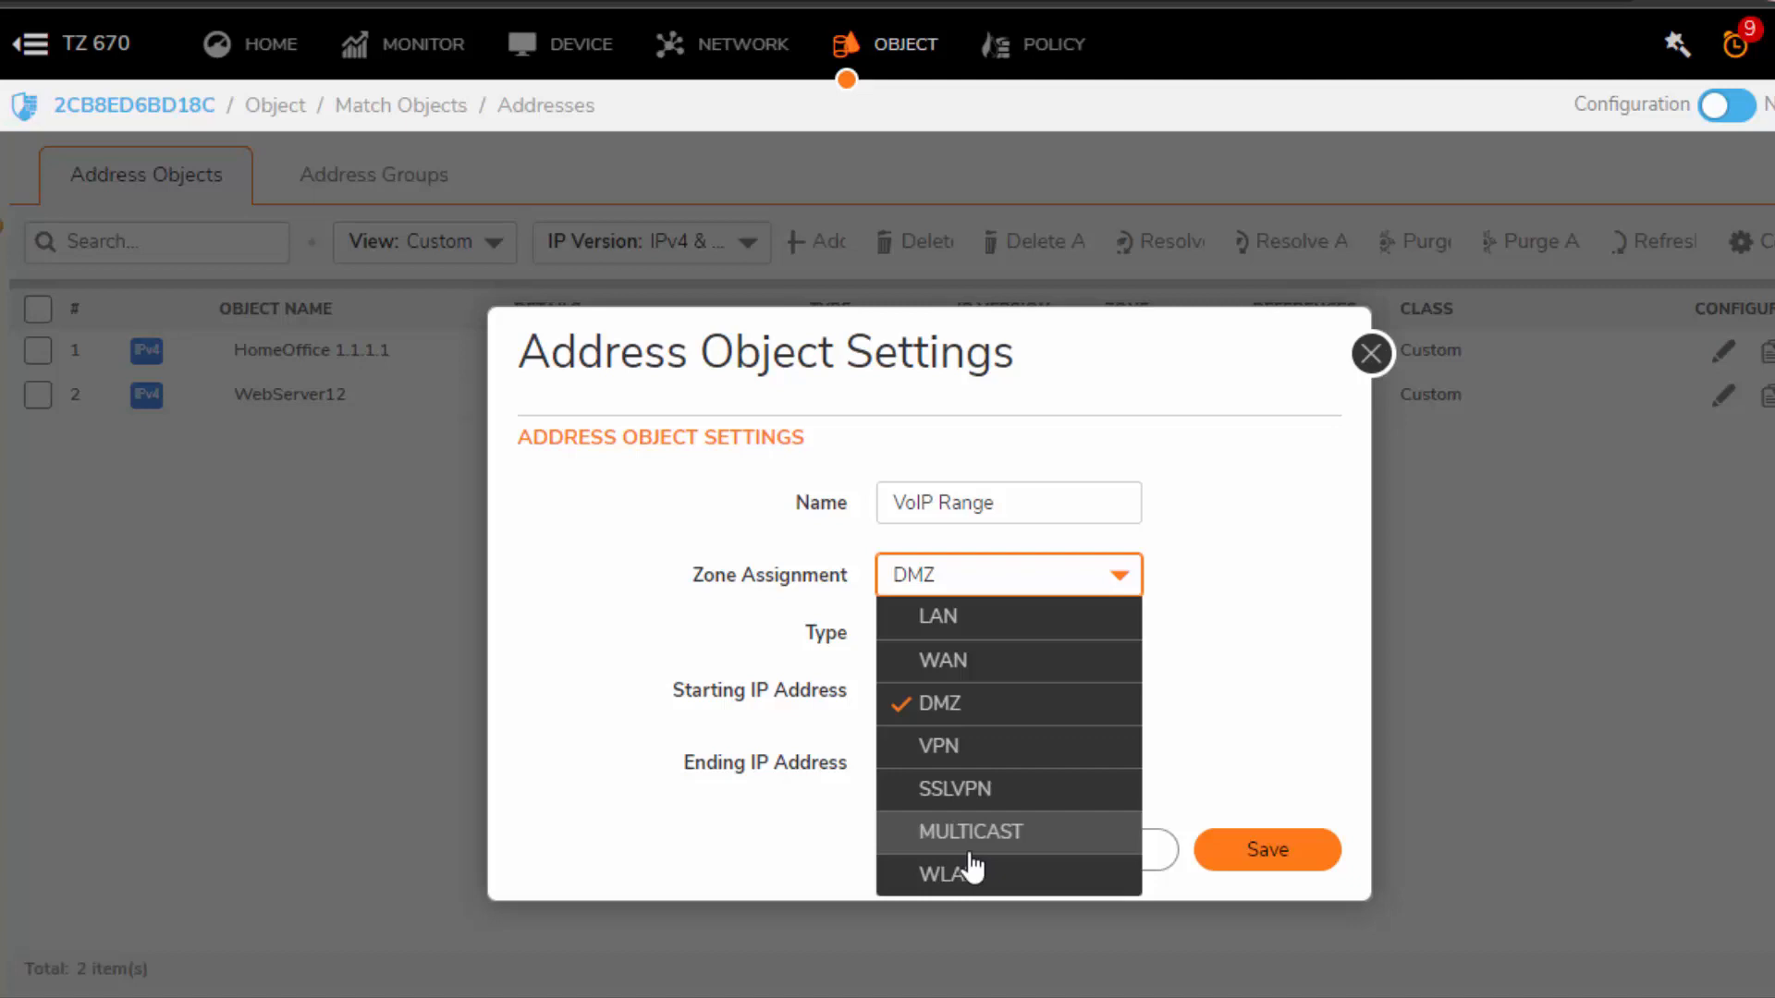
click(1002, 619)
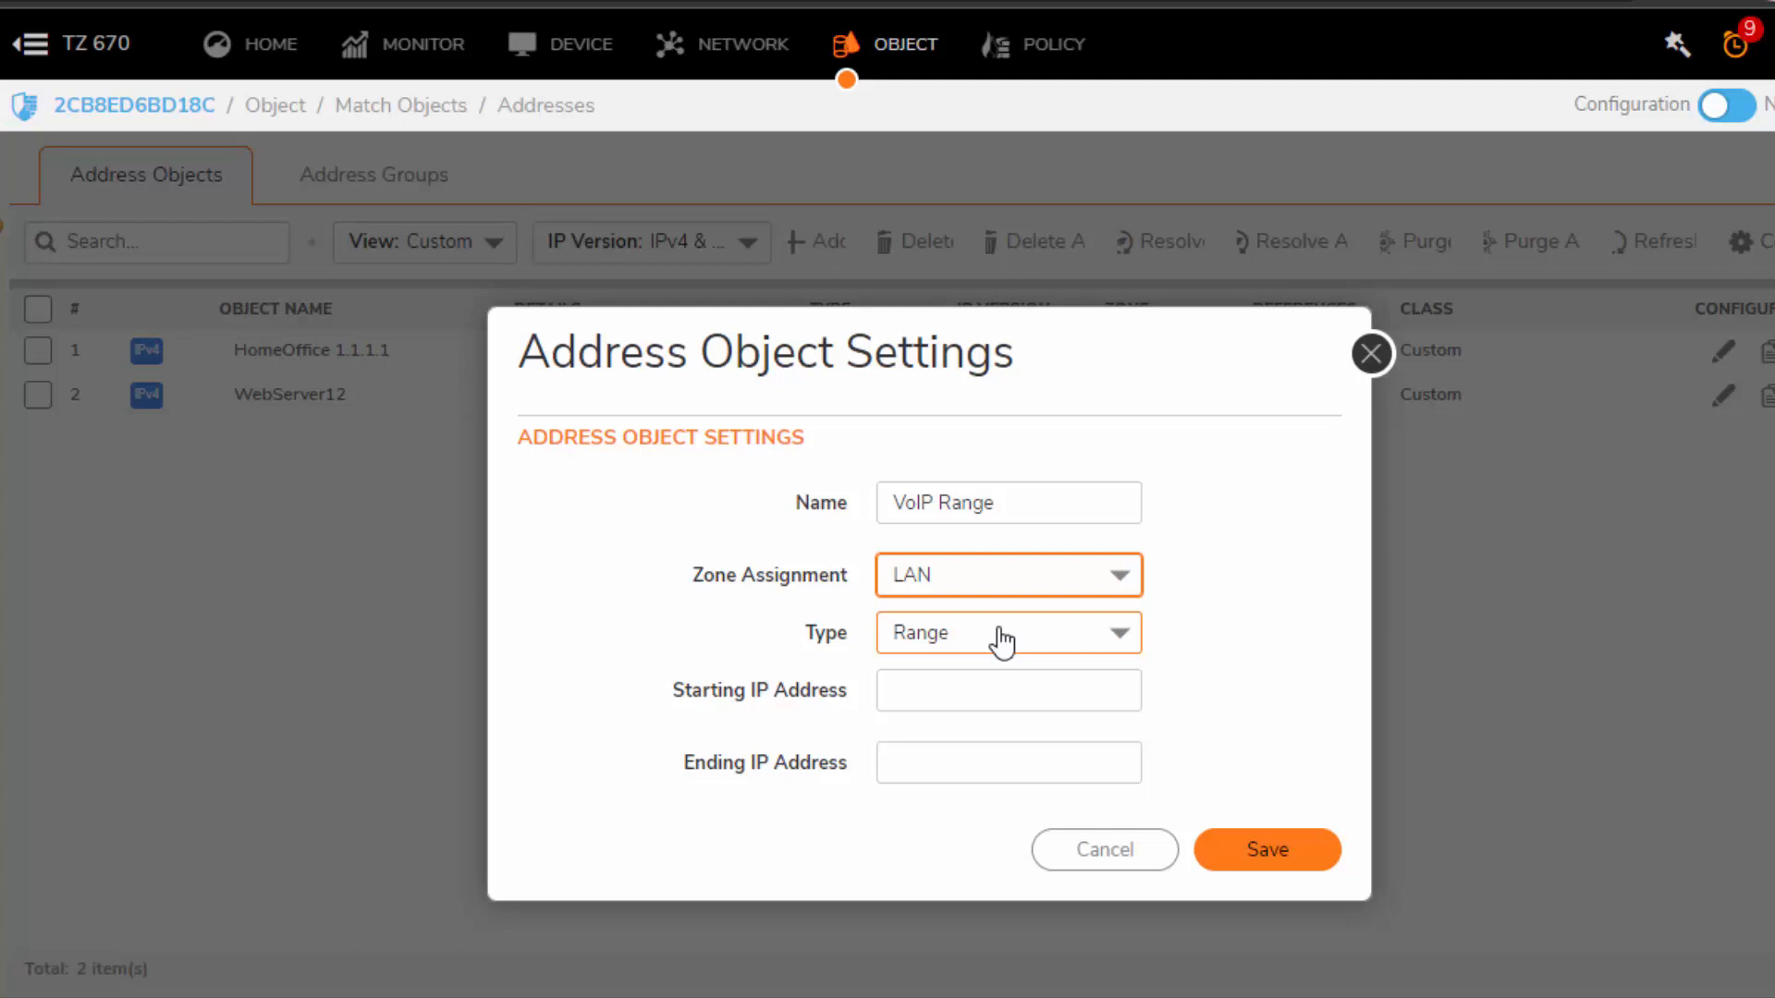
click(1006, 509)
click(1030, 577)
click(1106, 606)
click(1006, 649)
click(1002, 647)
click(924, 713)
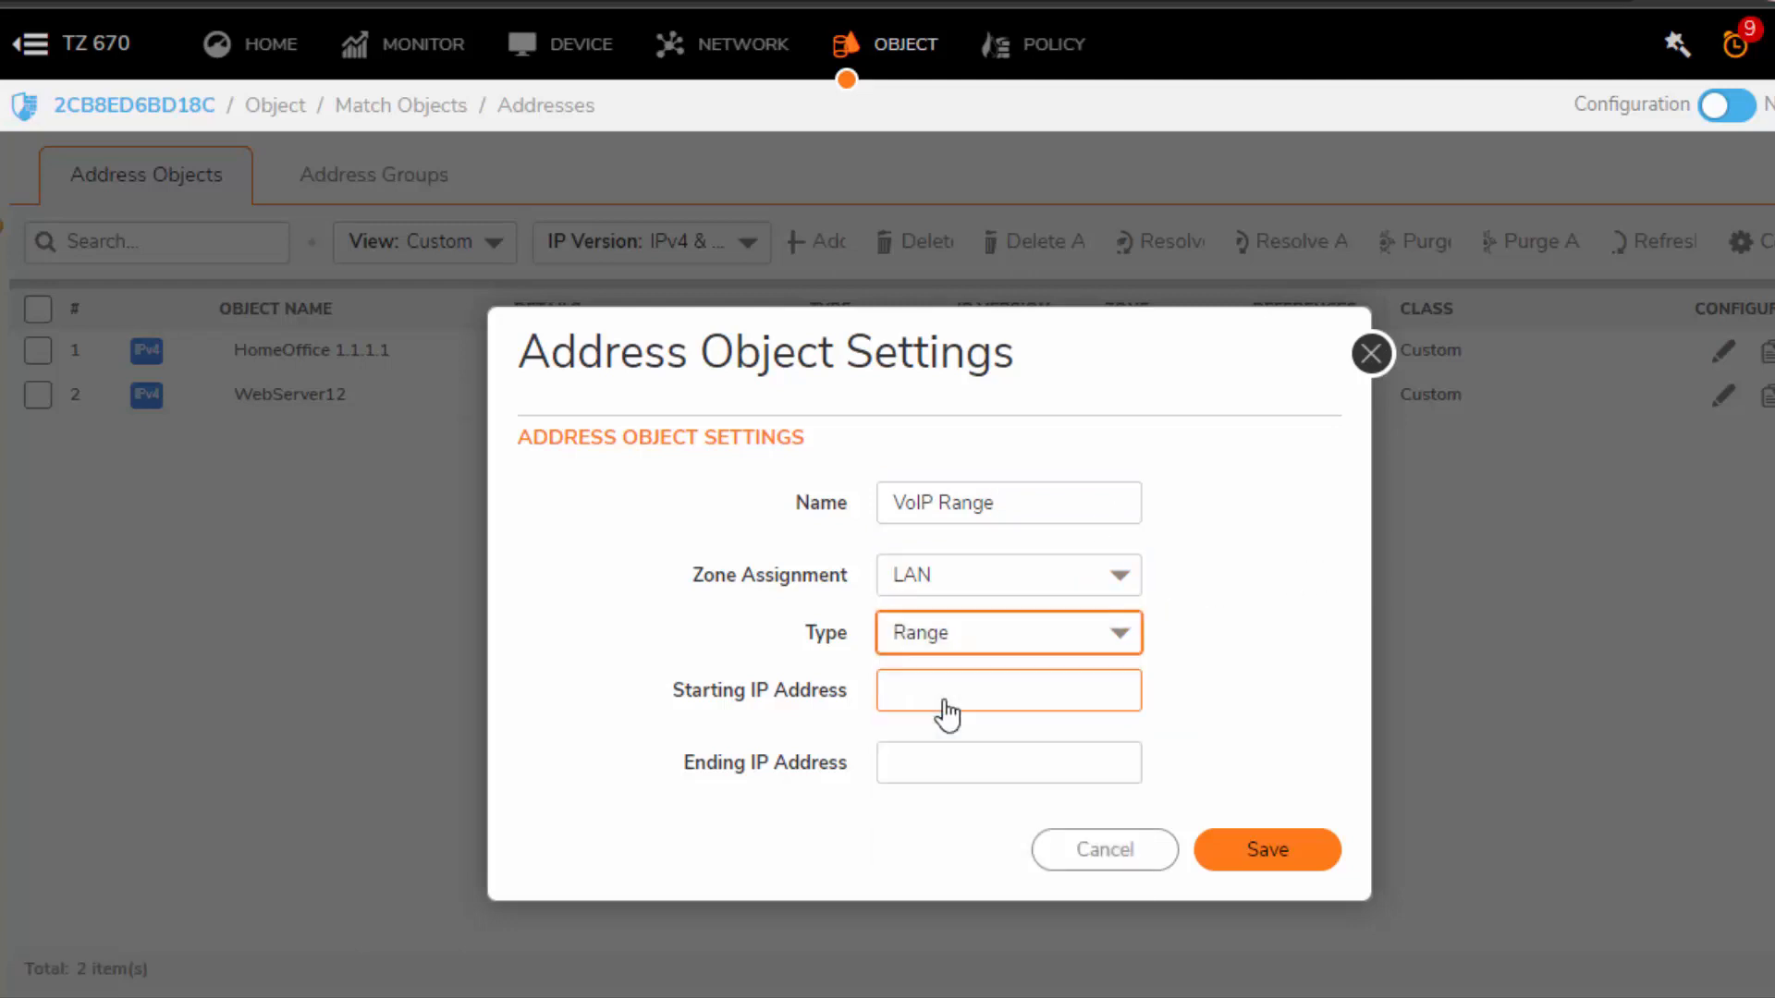
Set the VoIP Range object's starting IP address to 192.168.100.10
click(960, 684)
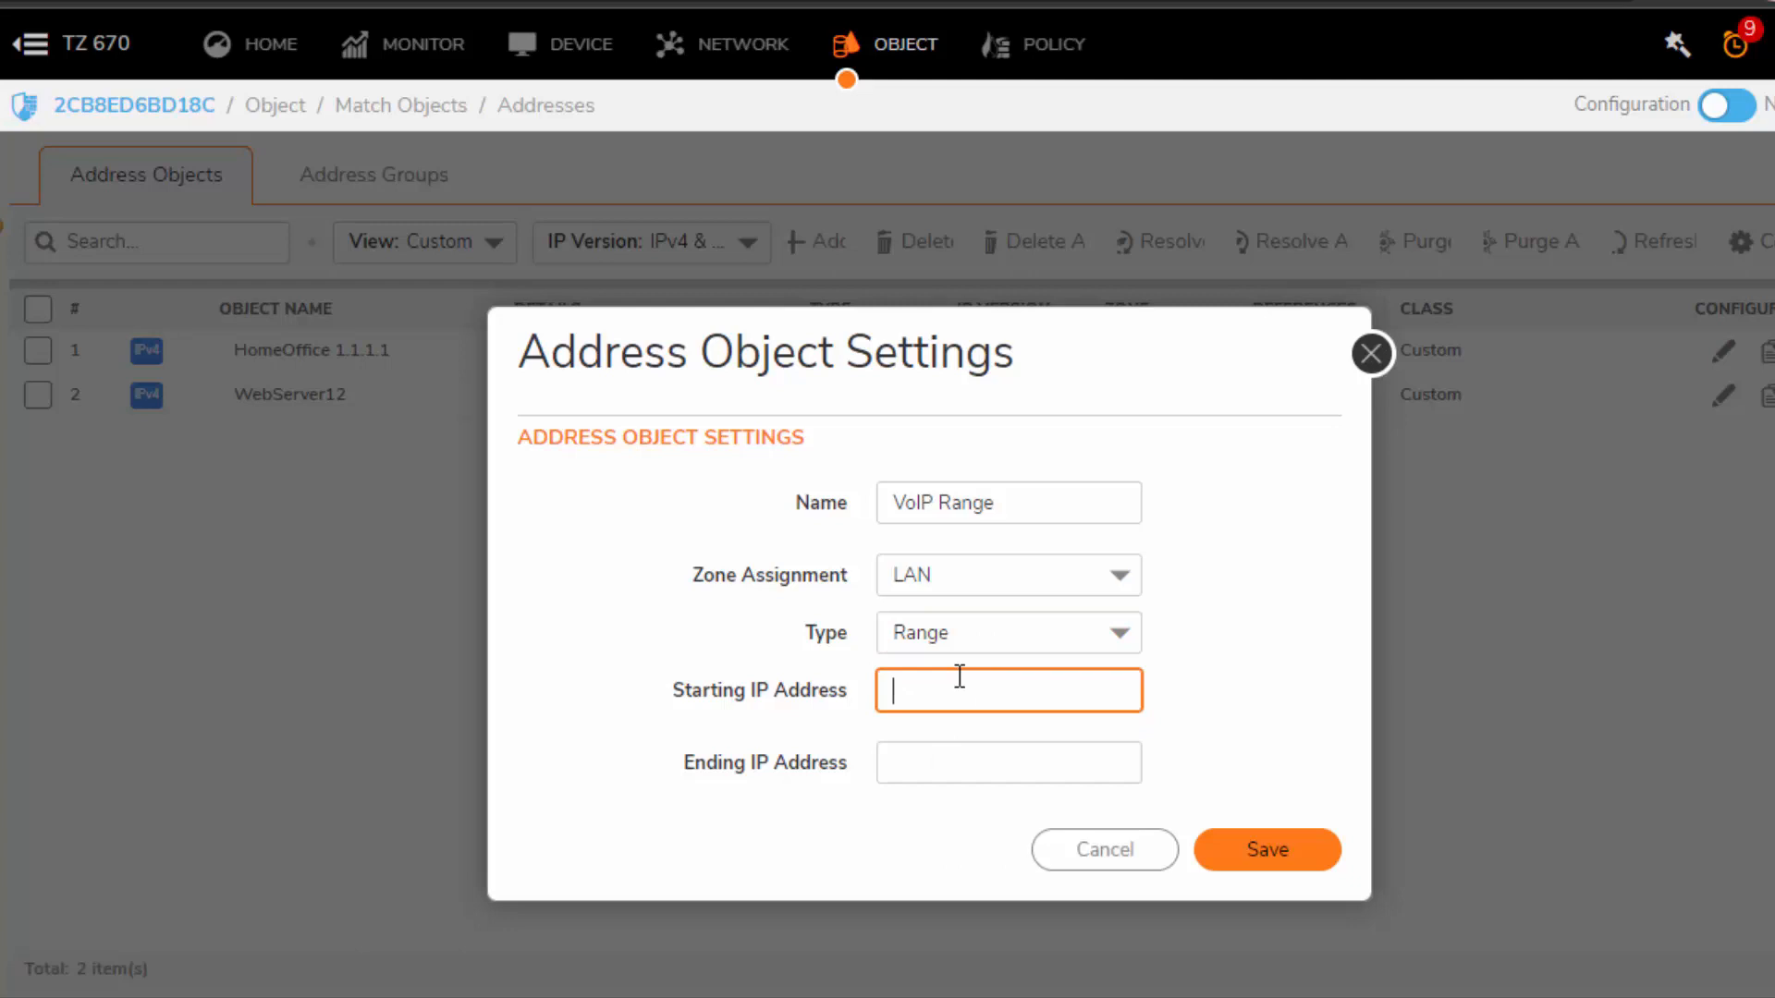
text(192.168)
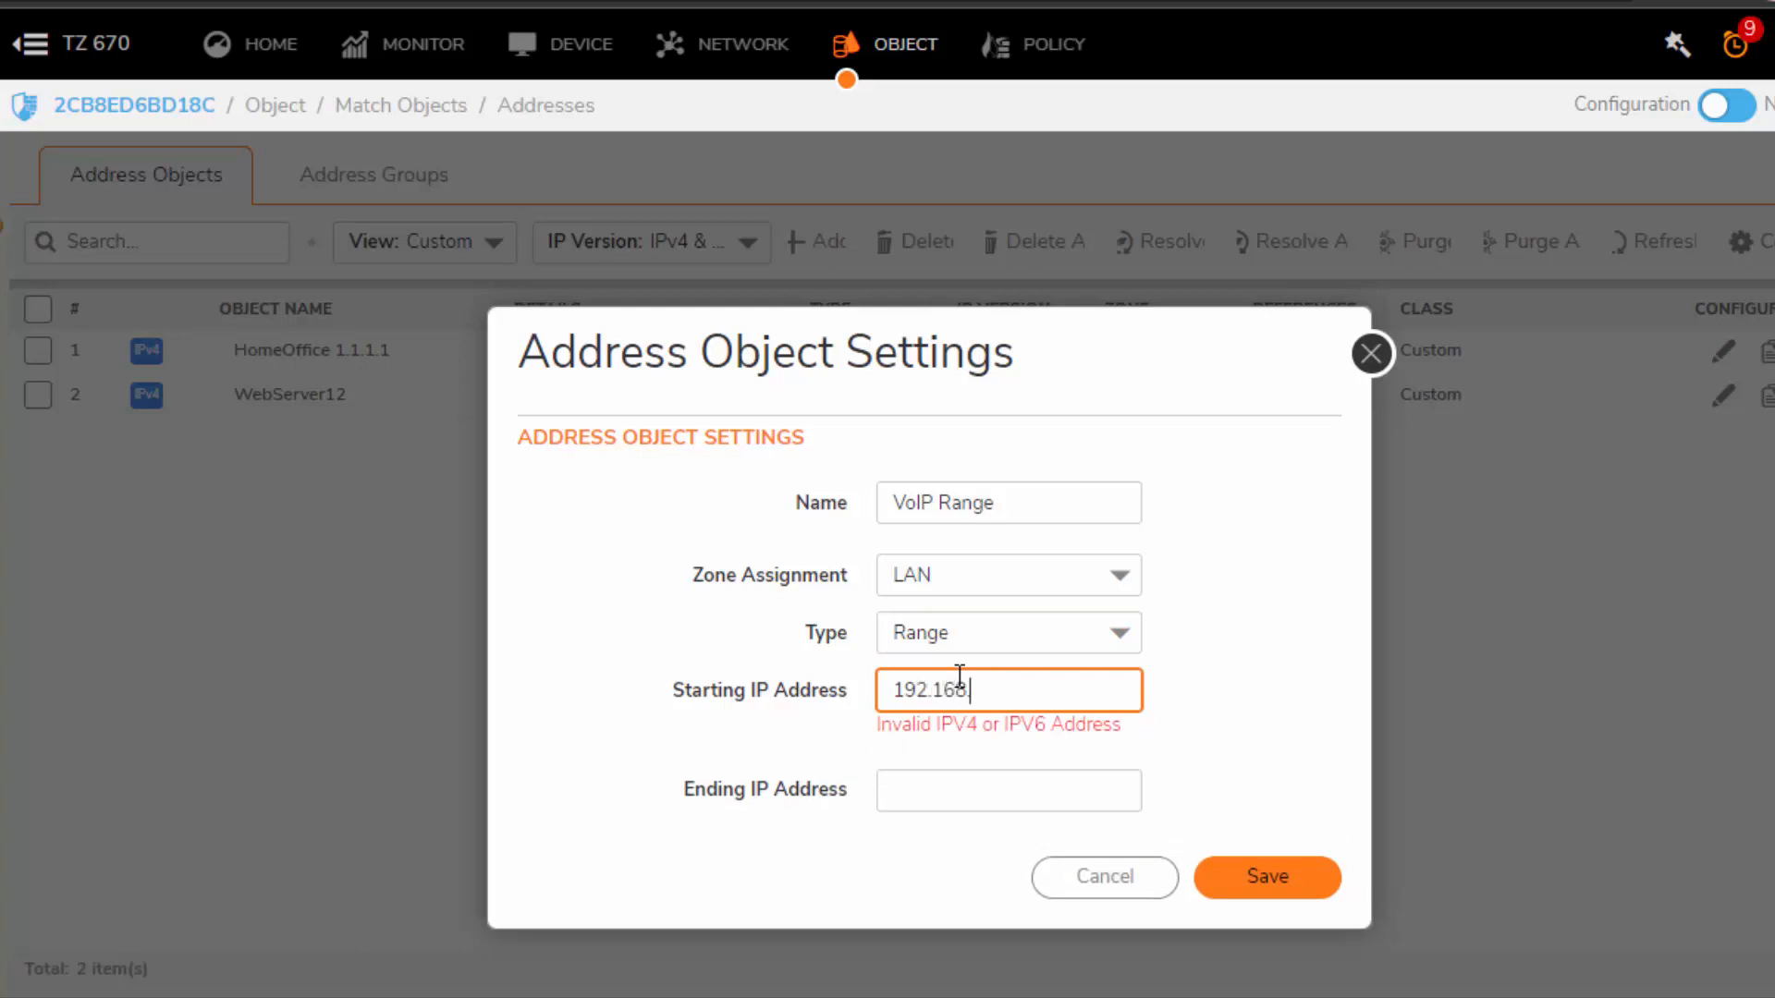
text(.100.10.)
key(BackSpace)
key(Tab)
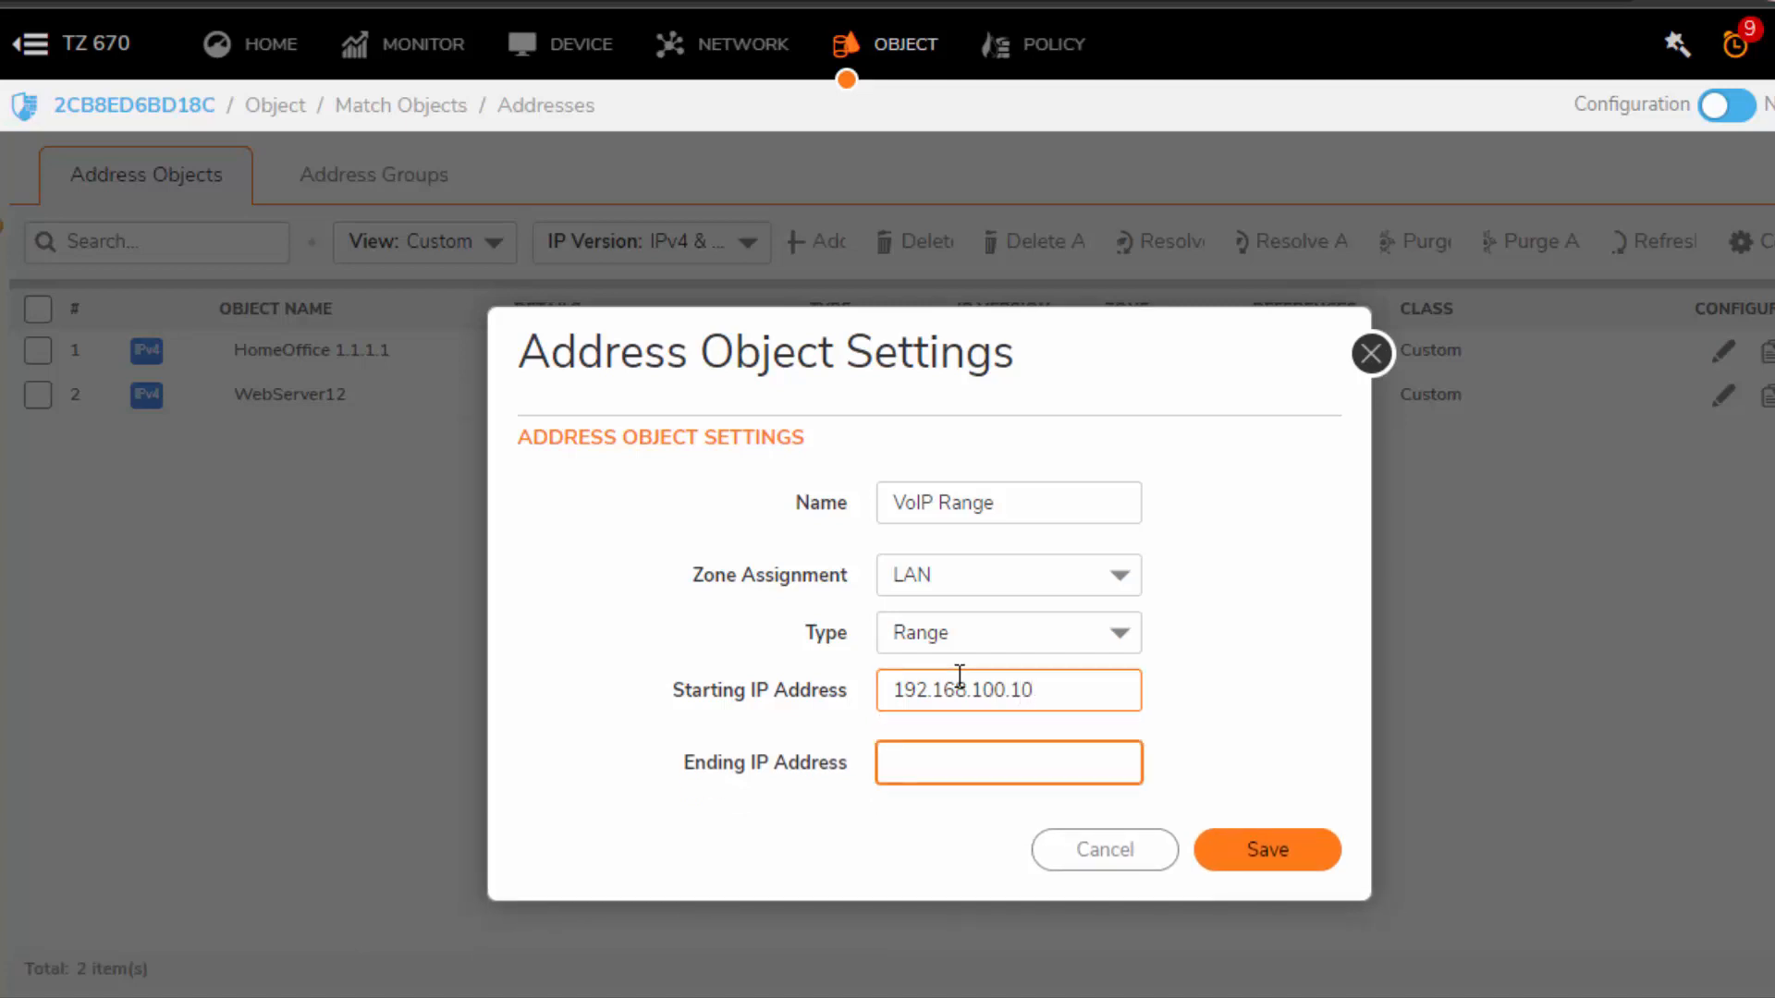
Set the ending IP address to 192.168.100.50, save the VoIP Range object and close its settings
text(192.168)
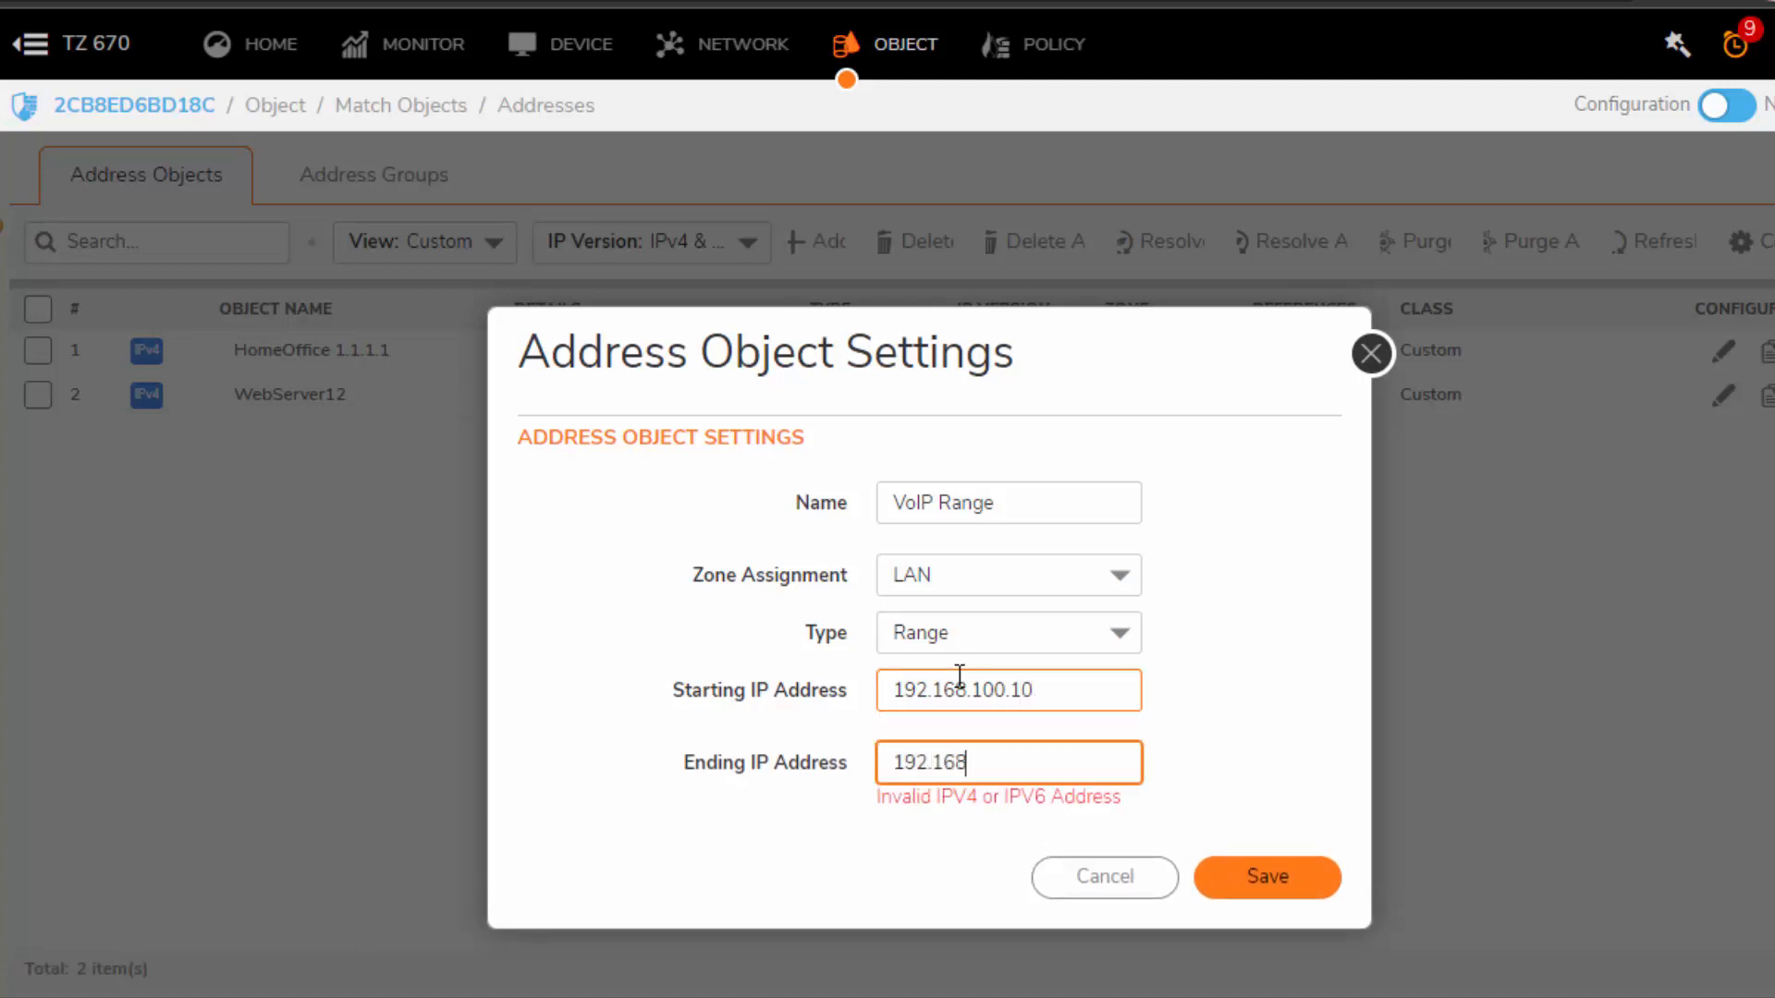
text(.100.50)
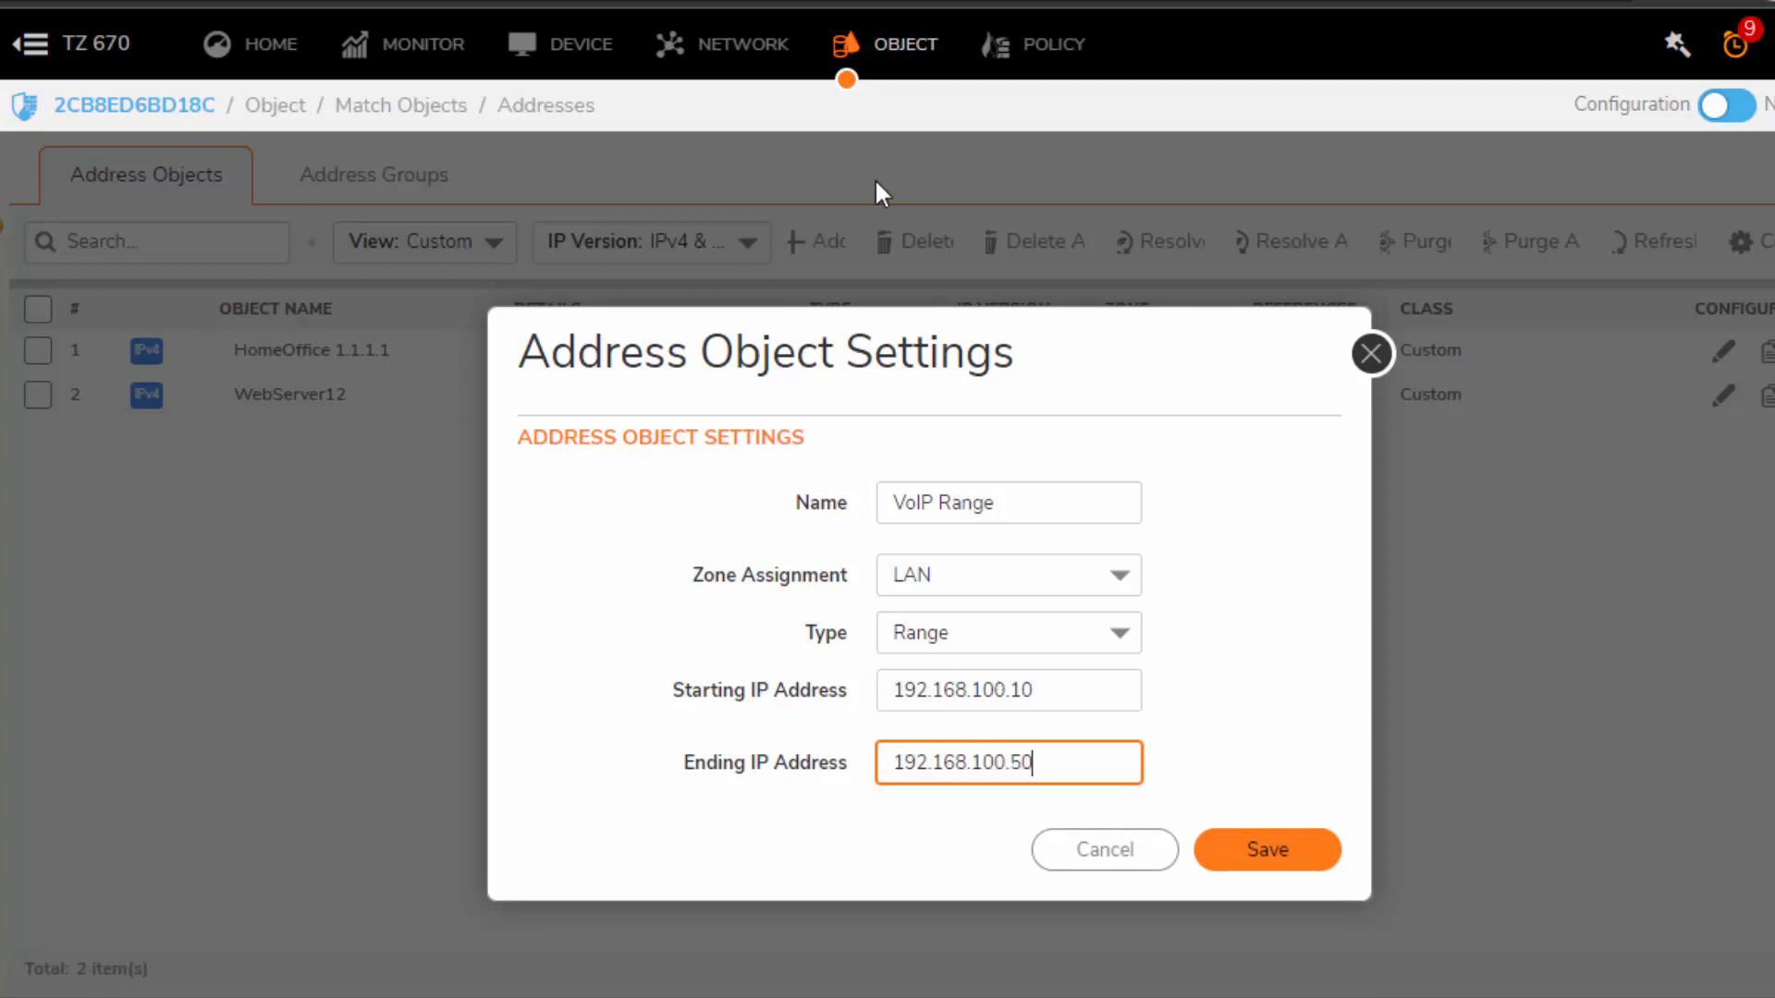
click(1268, 866)
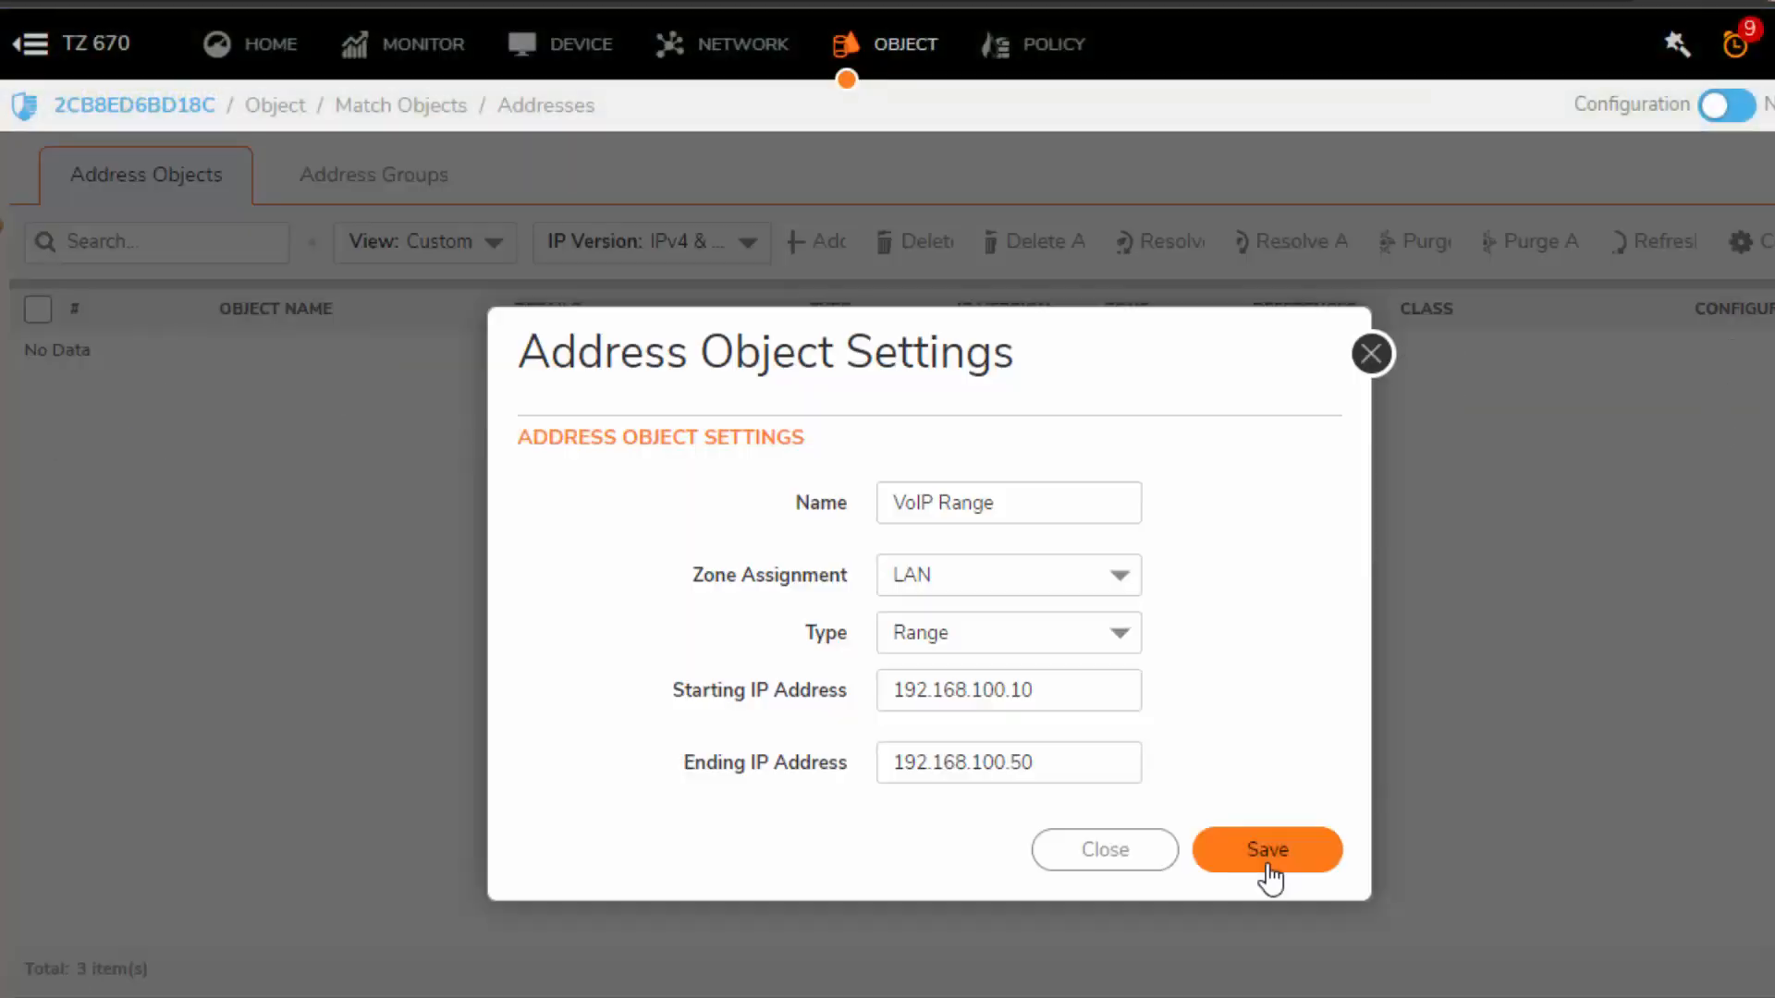
click(1371, 354)
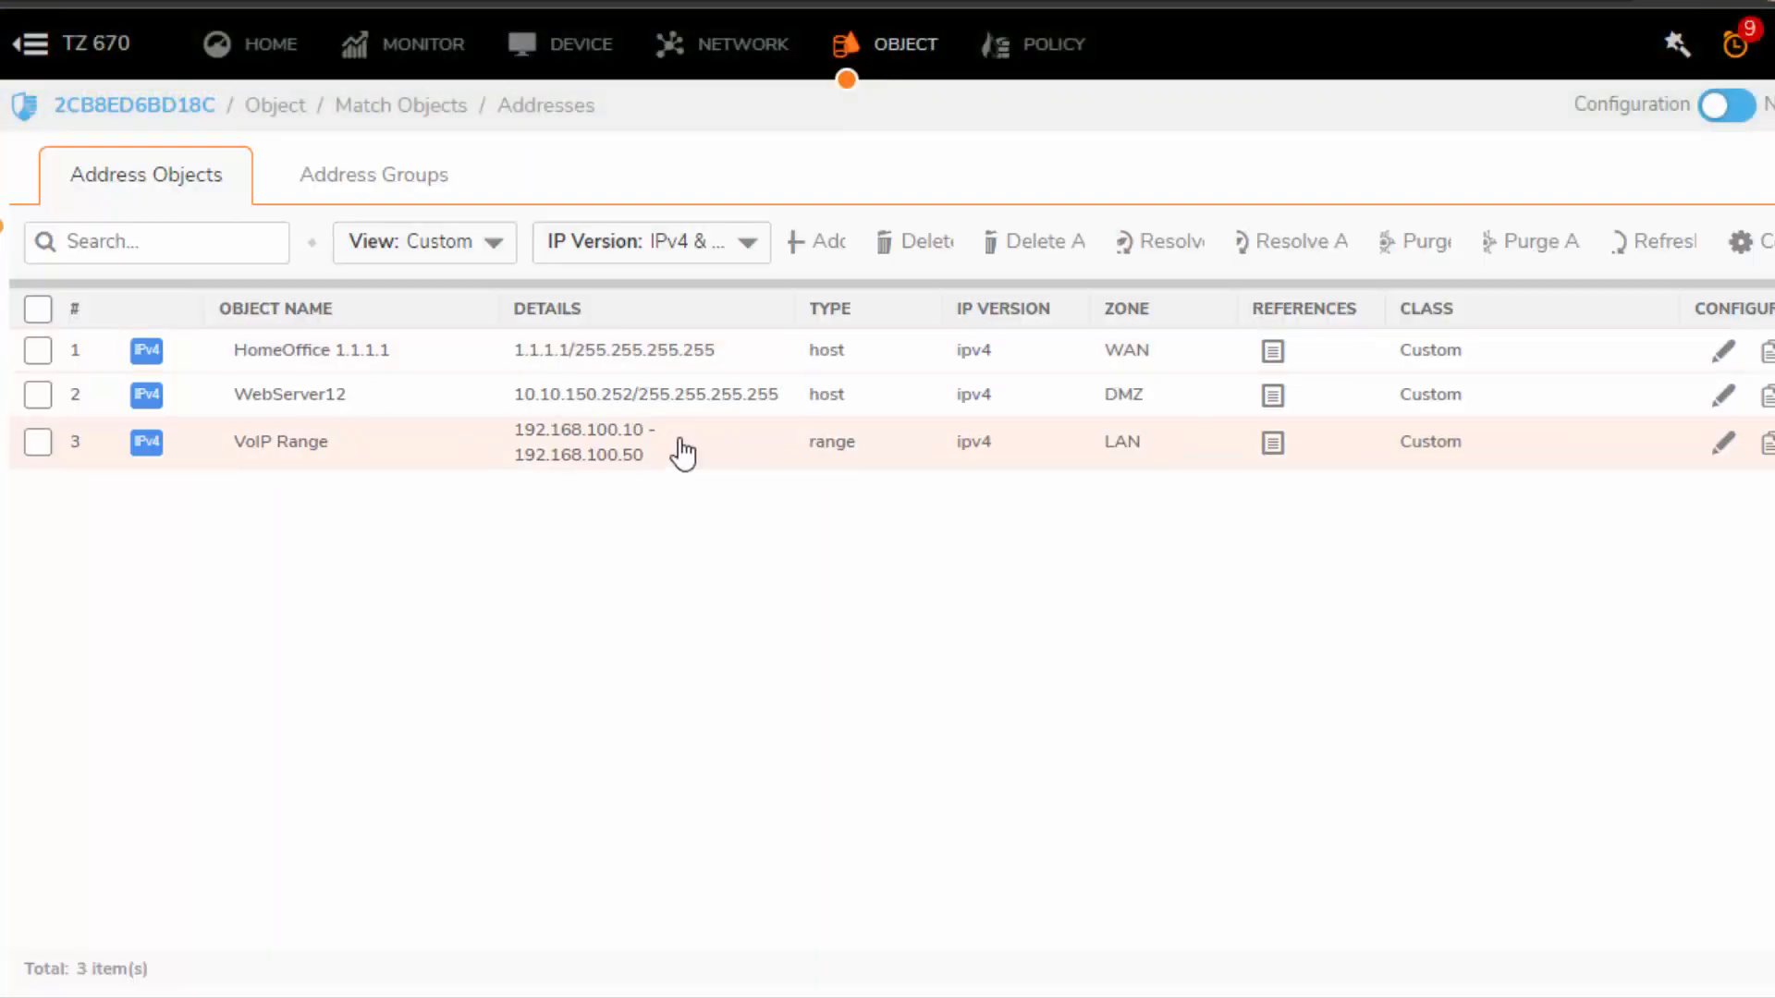
Check the VoIP Range entry's name, address range and type, and switch the list back to the All view
drag(643, 454, 347, 450)
click(357, 522)
drag(515, 435, 785, 458)
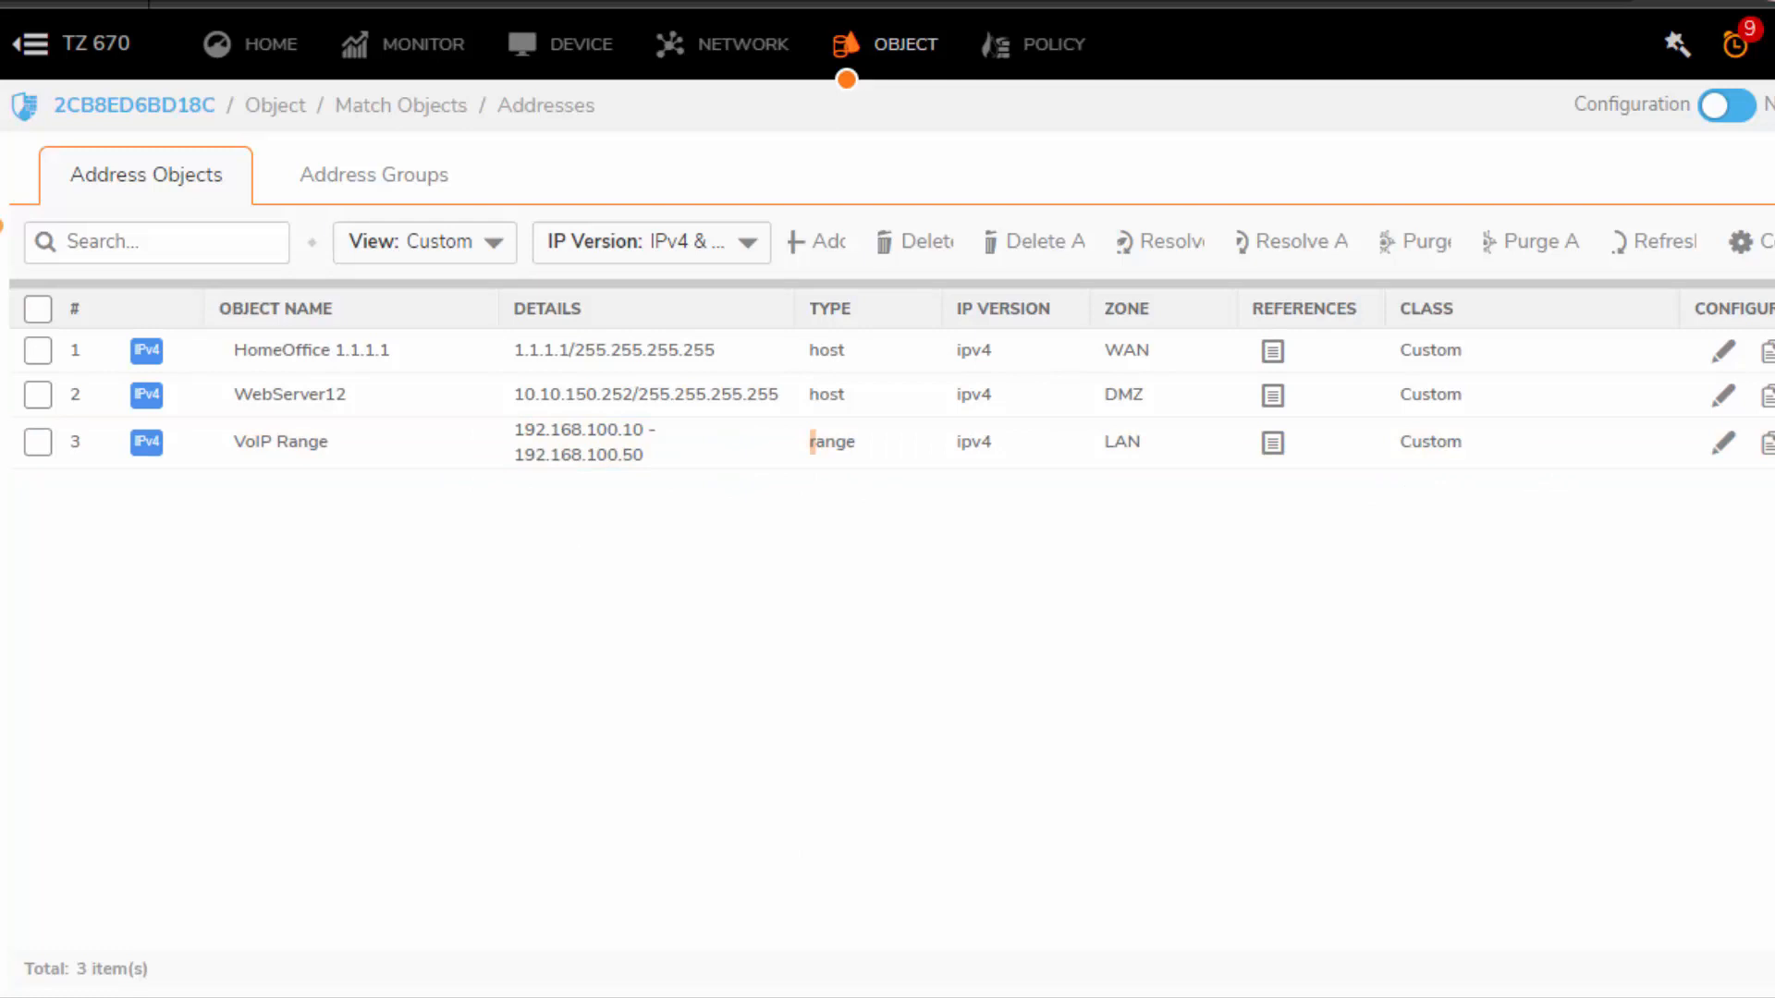
click(436, 236)
click(457, 283)
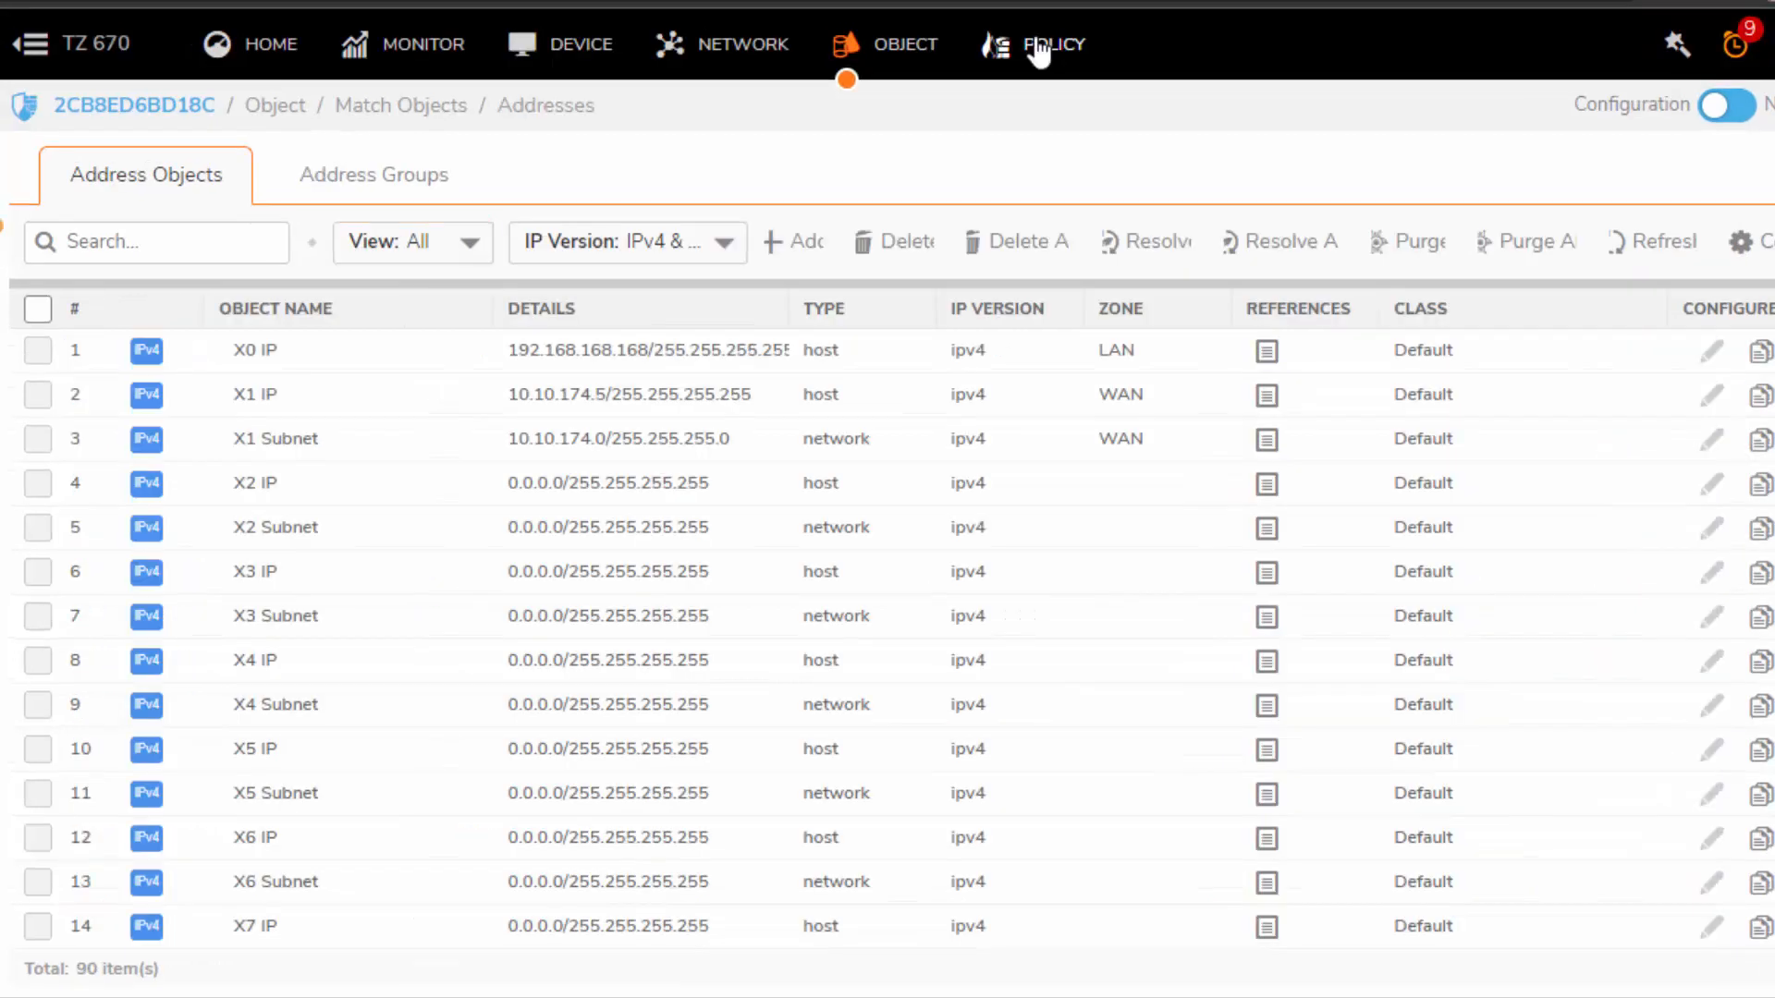
Open the access rules and start adding a new rule, leaving the source zone as Any
click(982, 38)
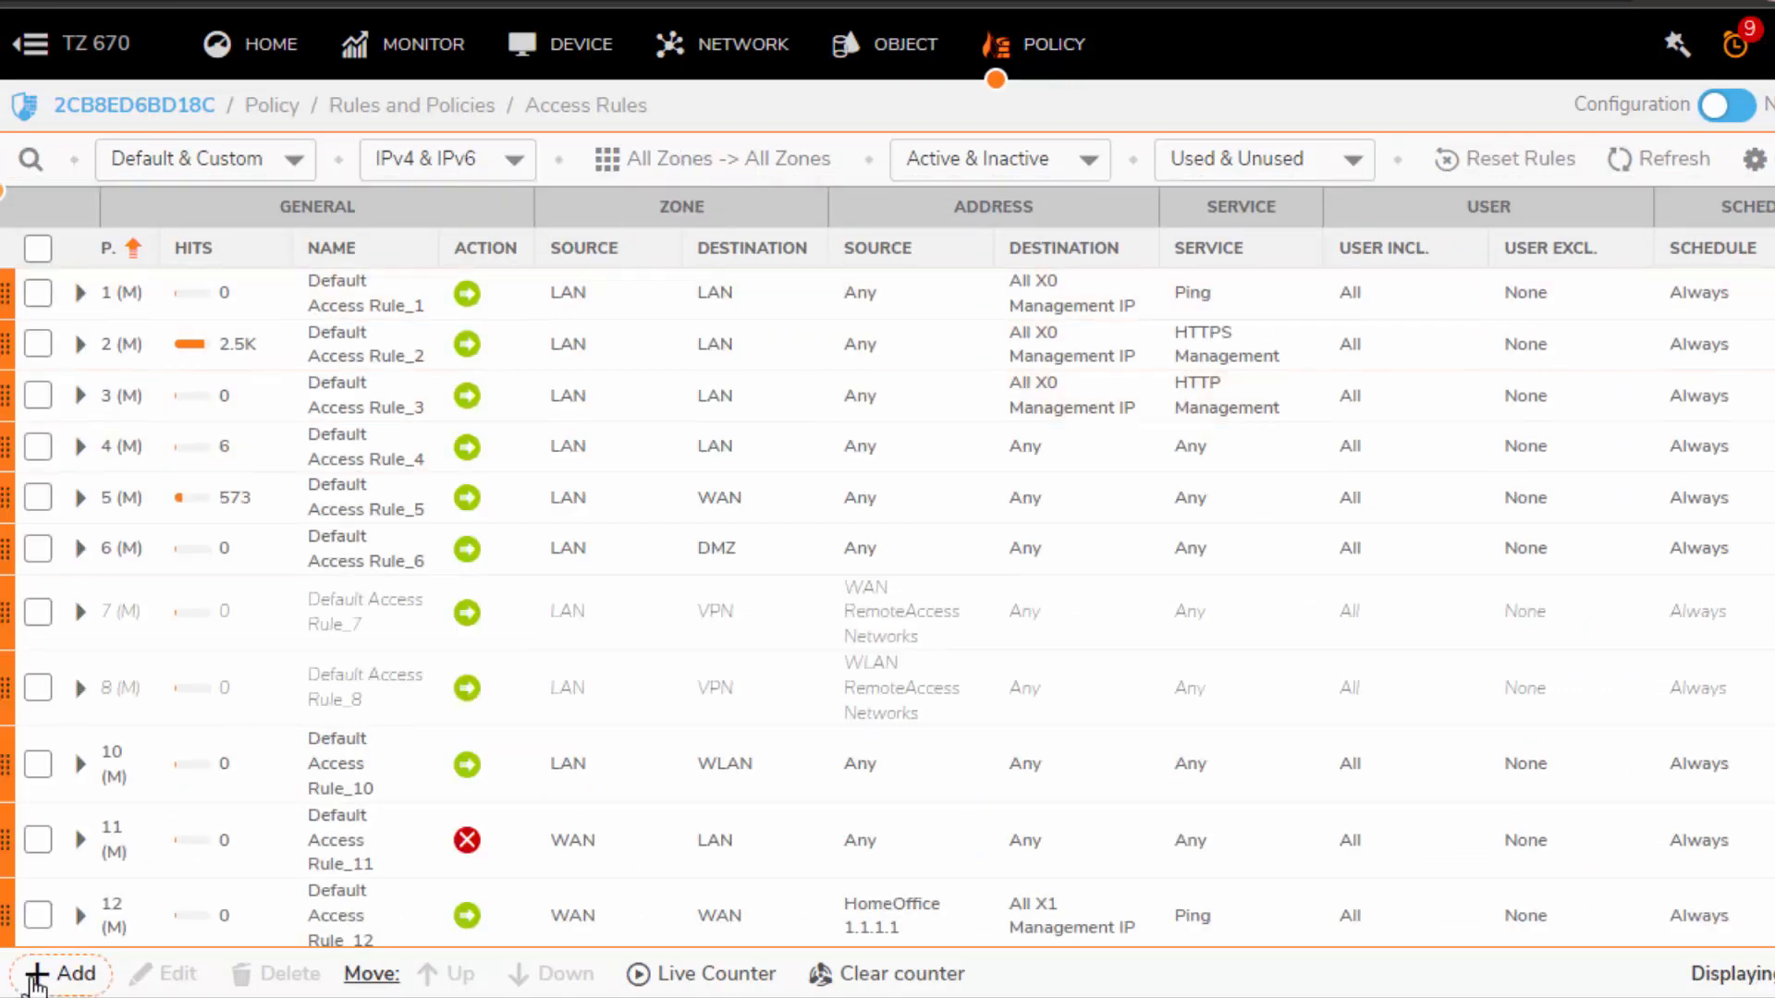
click(37, 978)
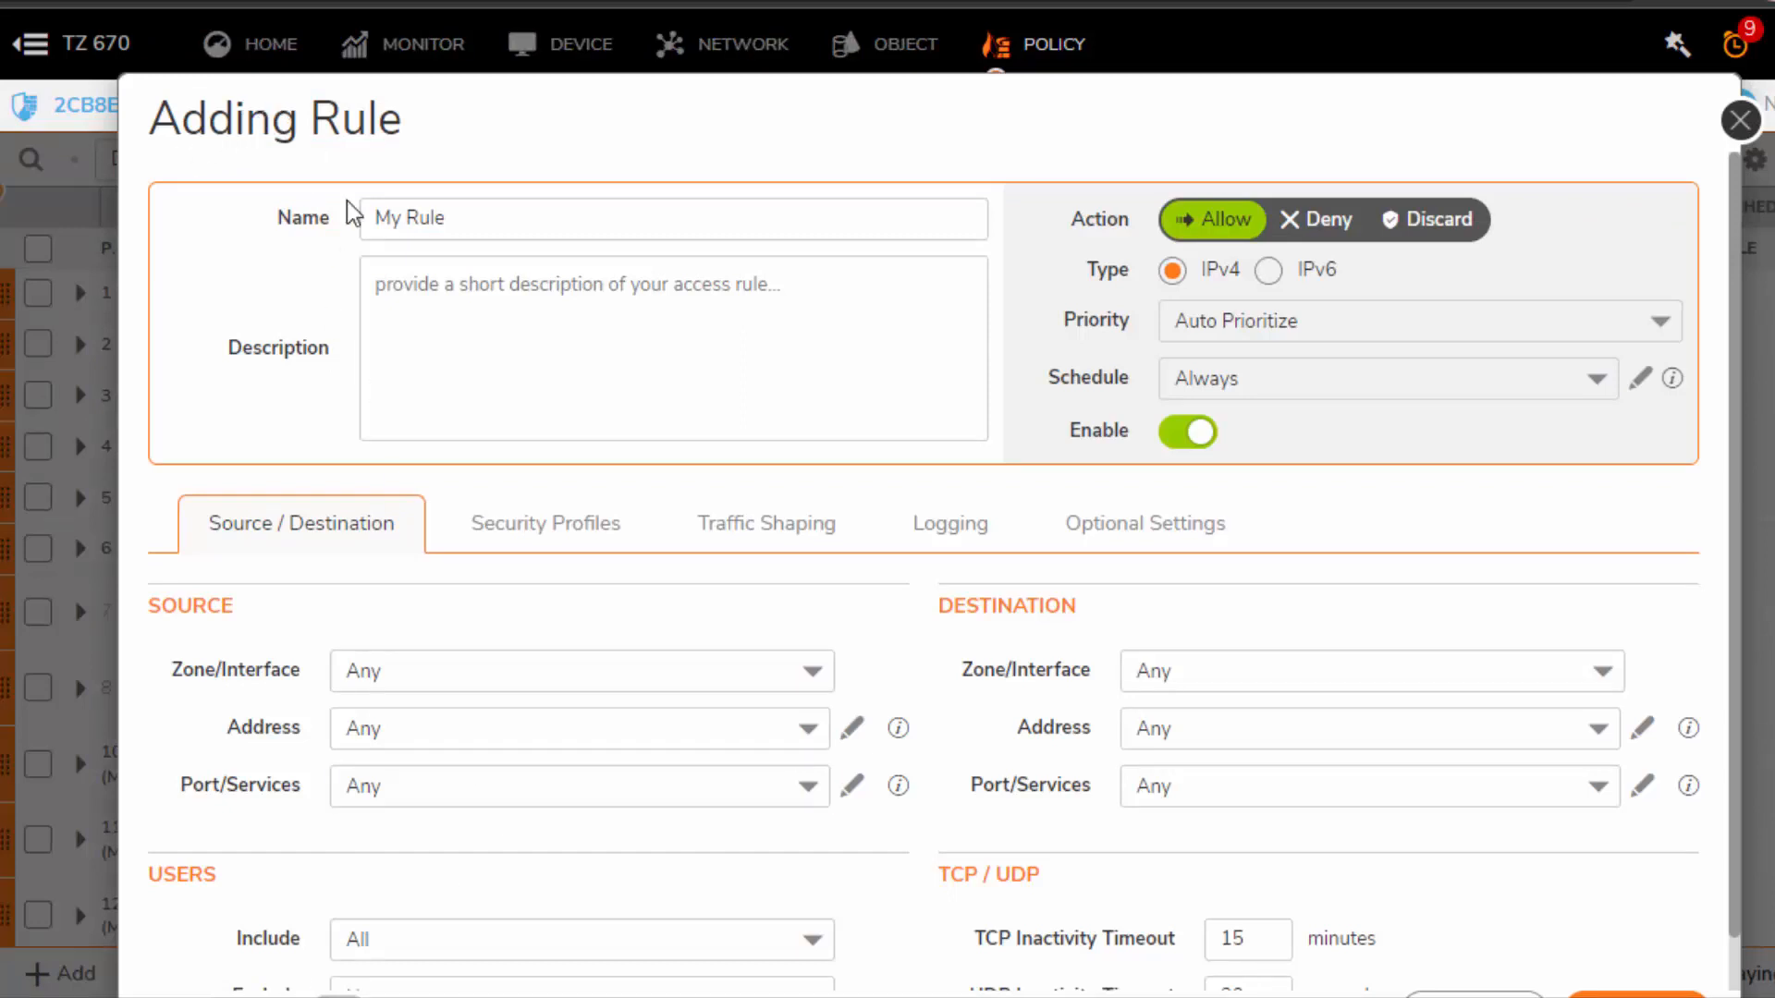
click(400, 674)
click(231, 776)
Find VoIP Range by name, set it as the new rule's source address and check its address details
click(809, 730)
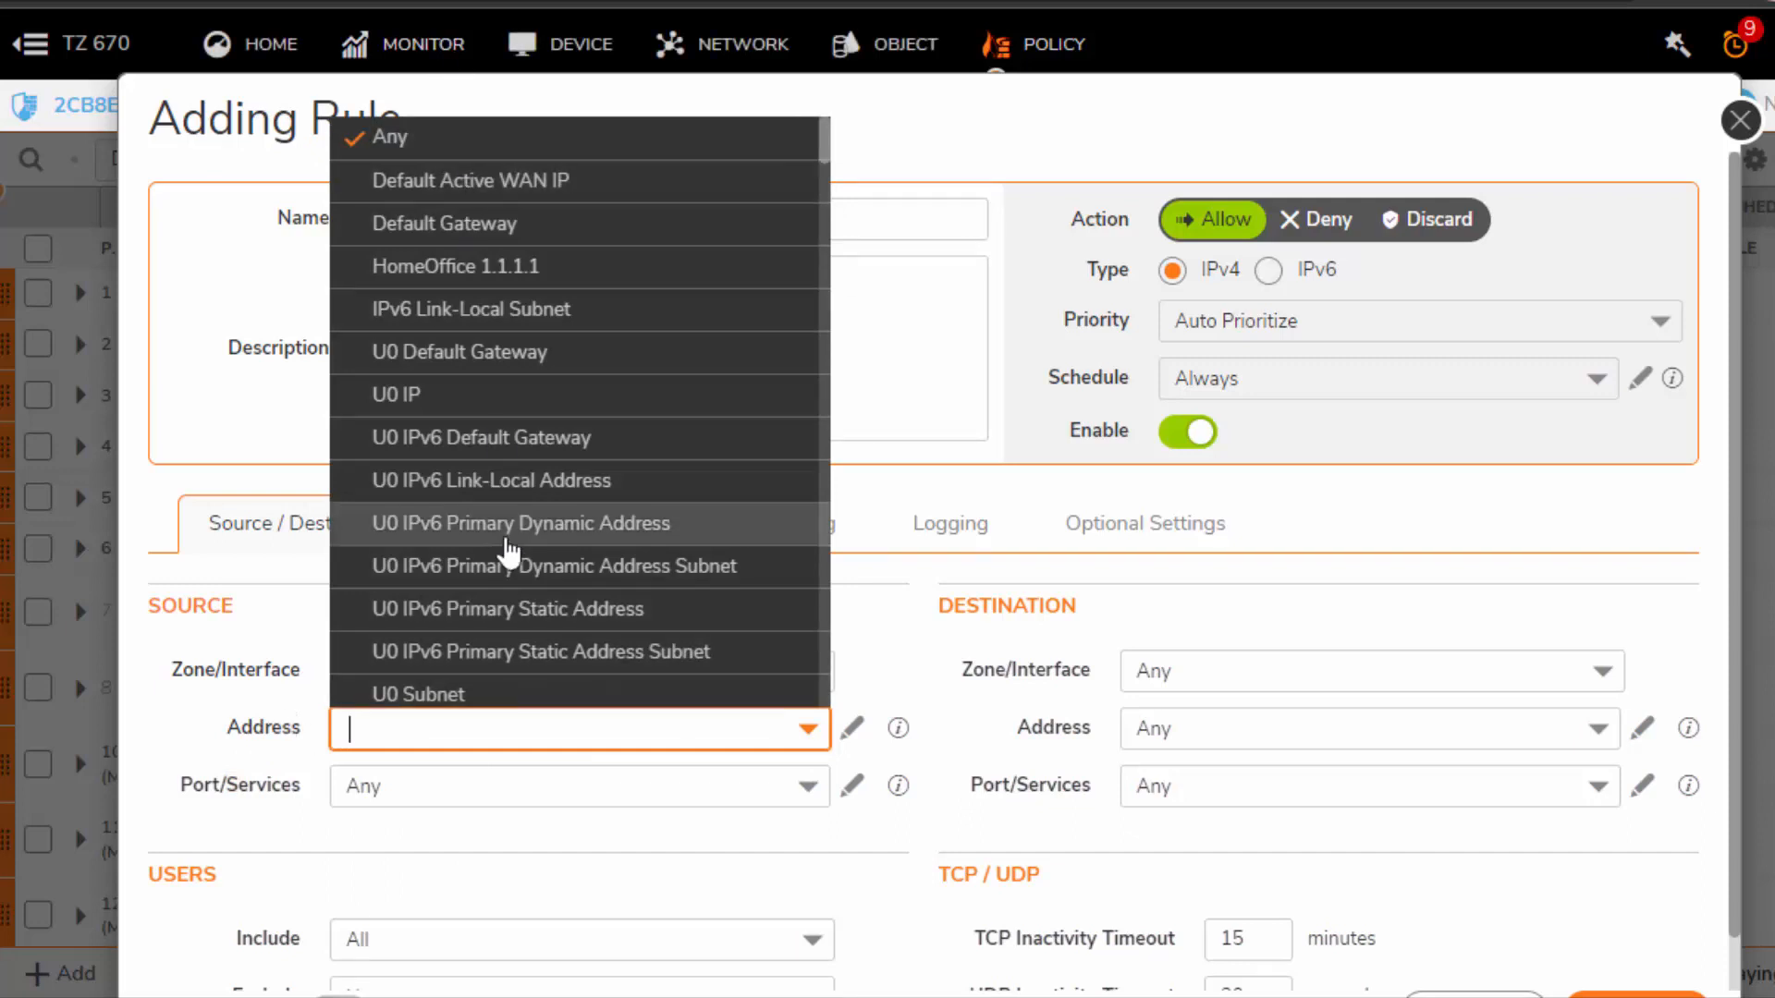
text(vo)
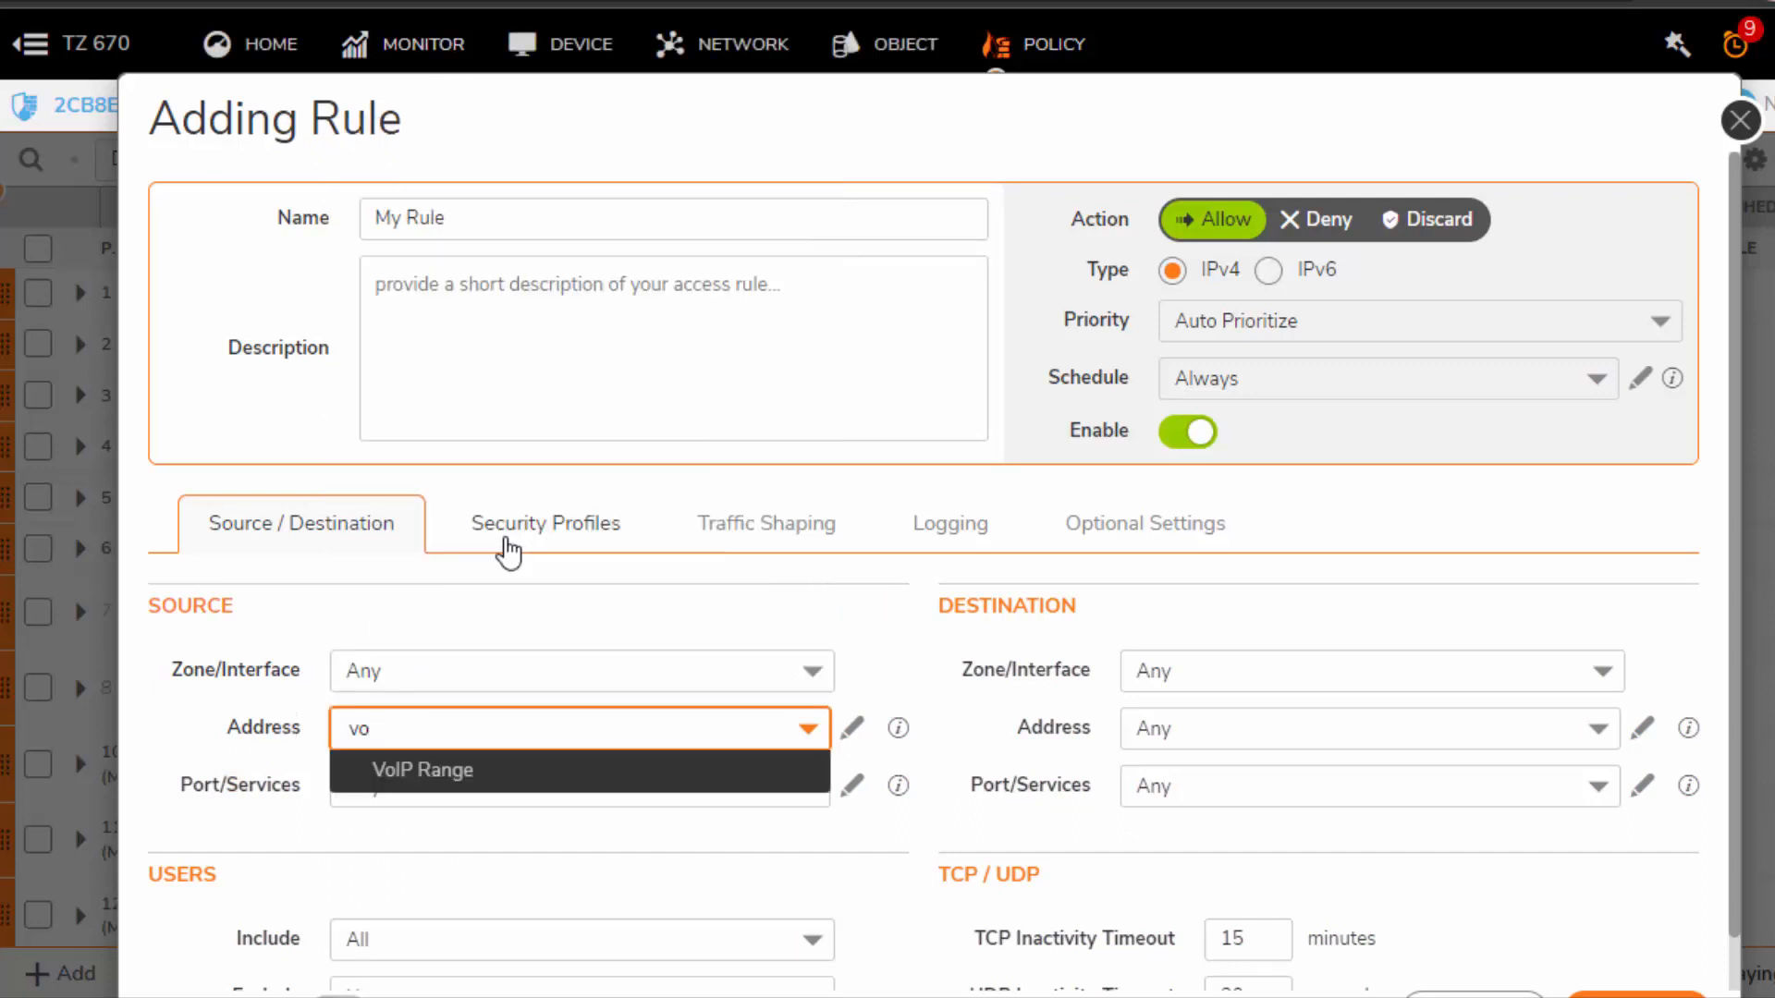
click(481, 776)
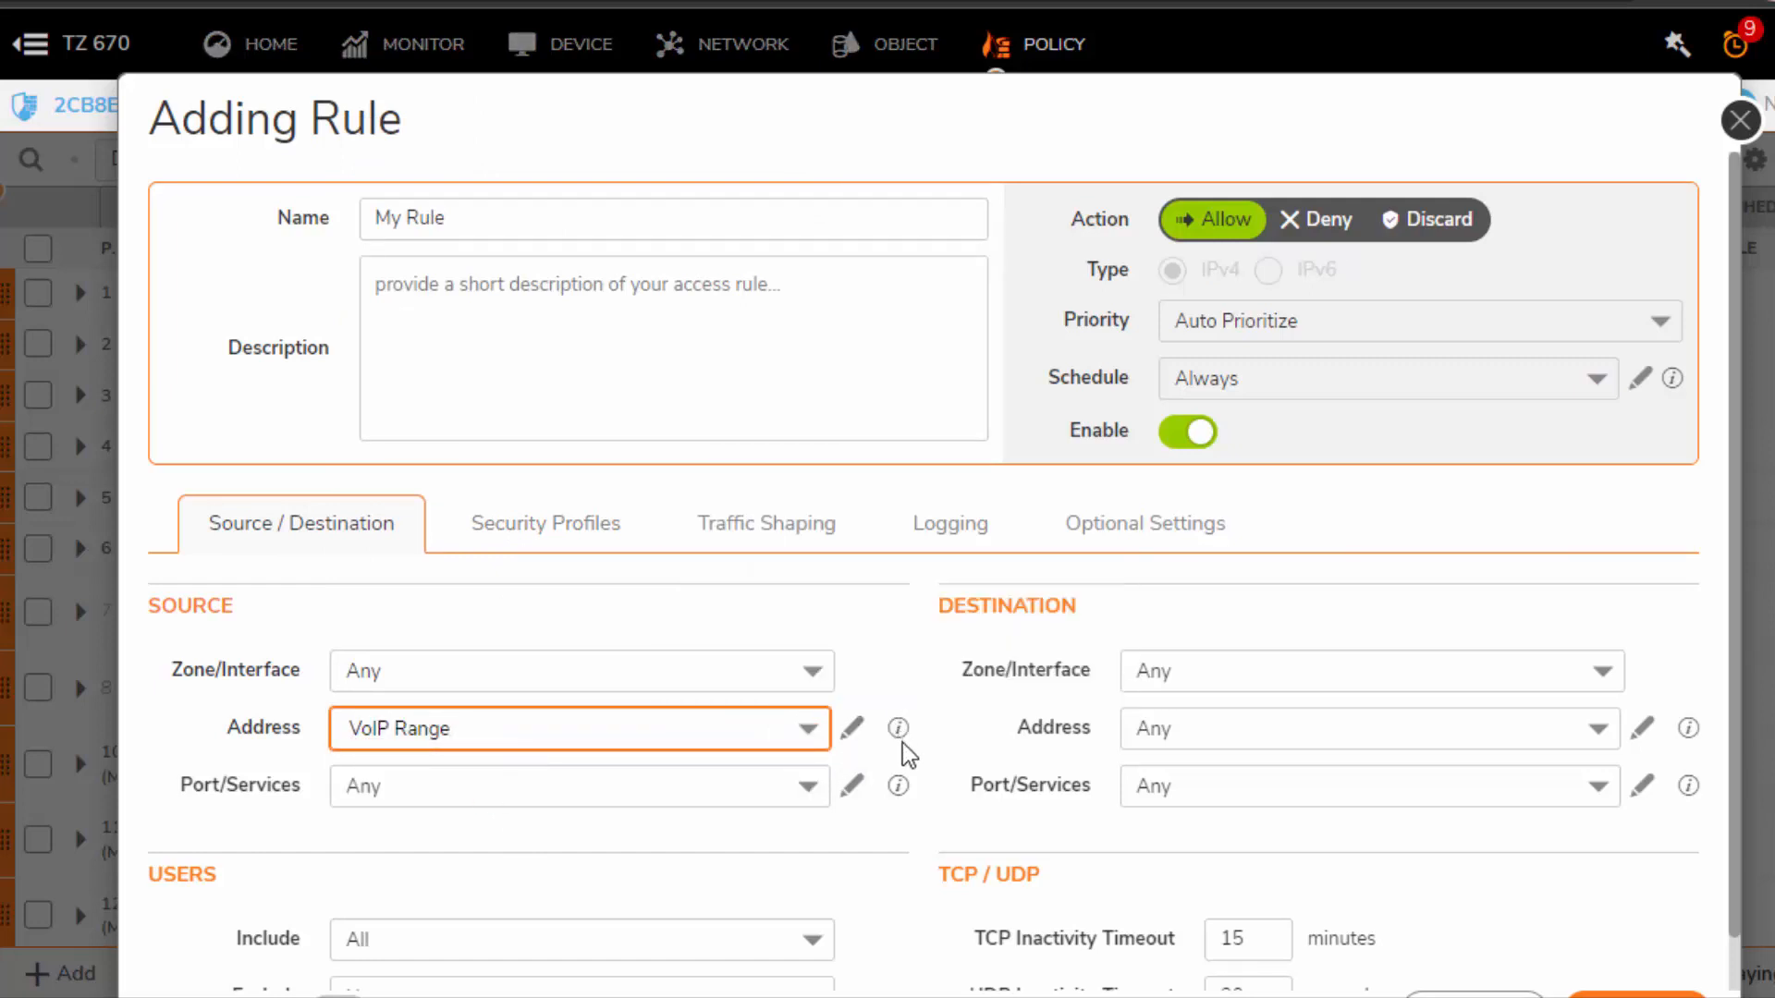
mouse_move(906, 743)
drag(480, 729, 319, 732)
Change the new rule's source address to WebServer12 and view the object's host details
click(807, 743)
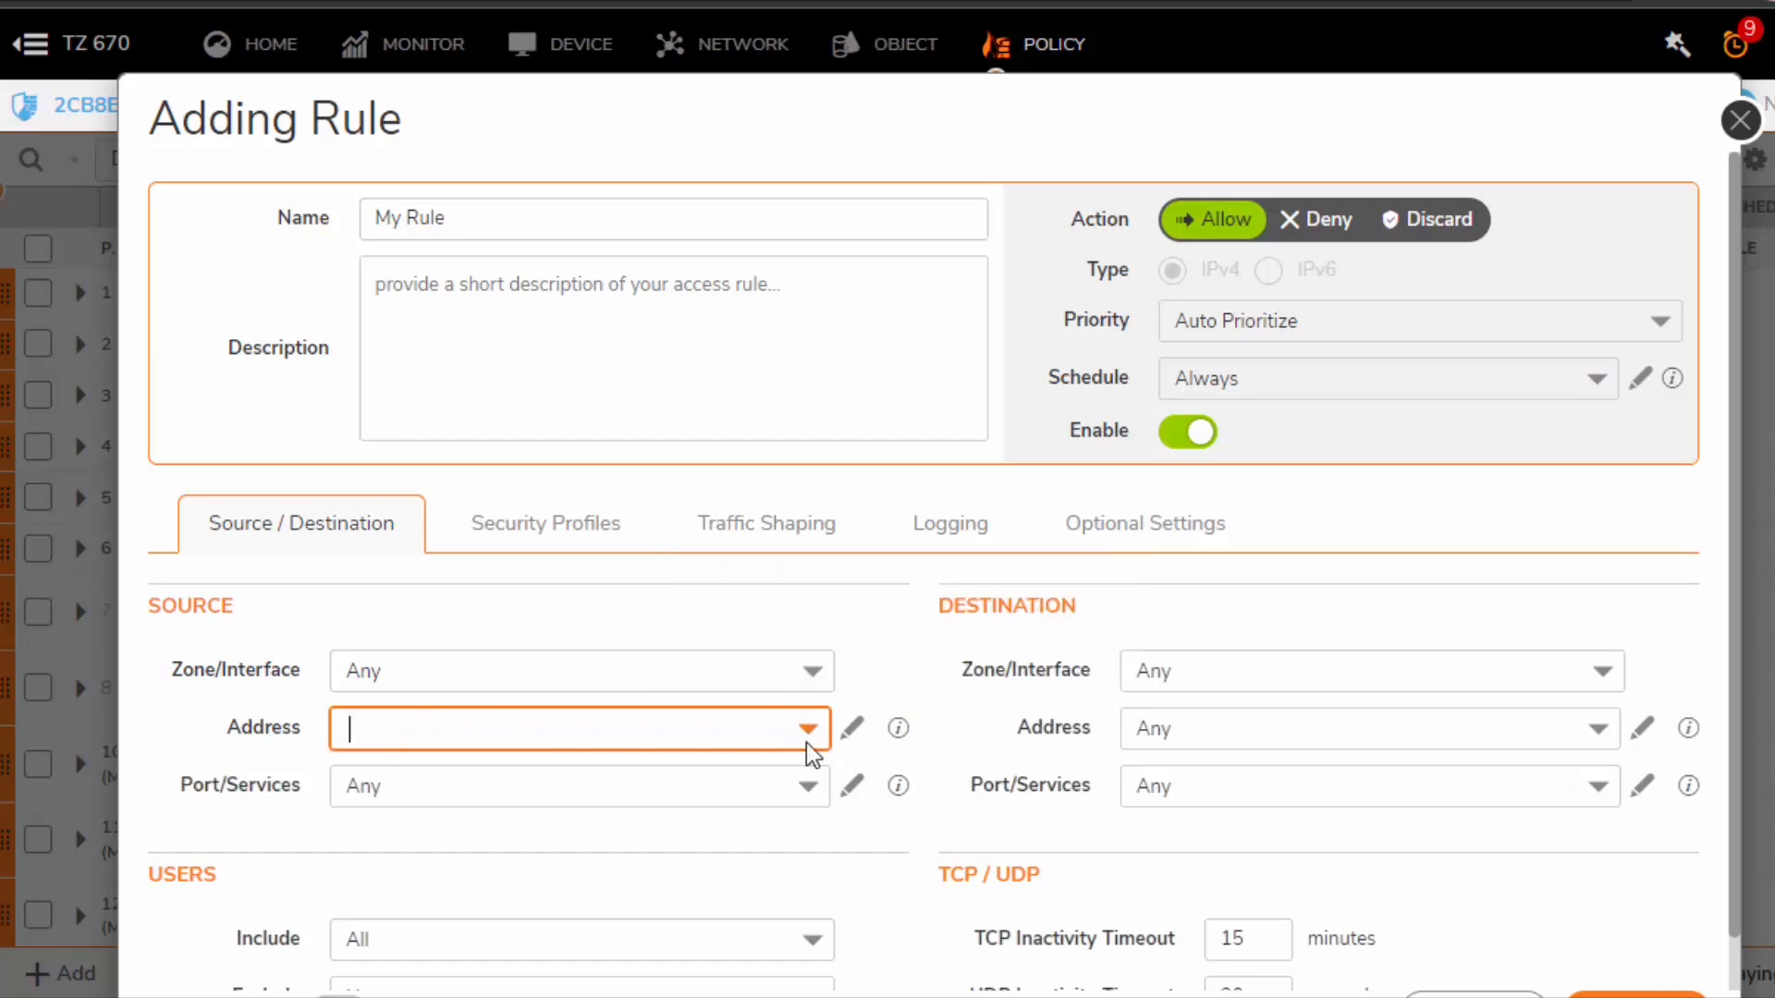
text(we)
click(607, 771)
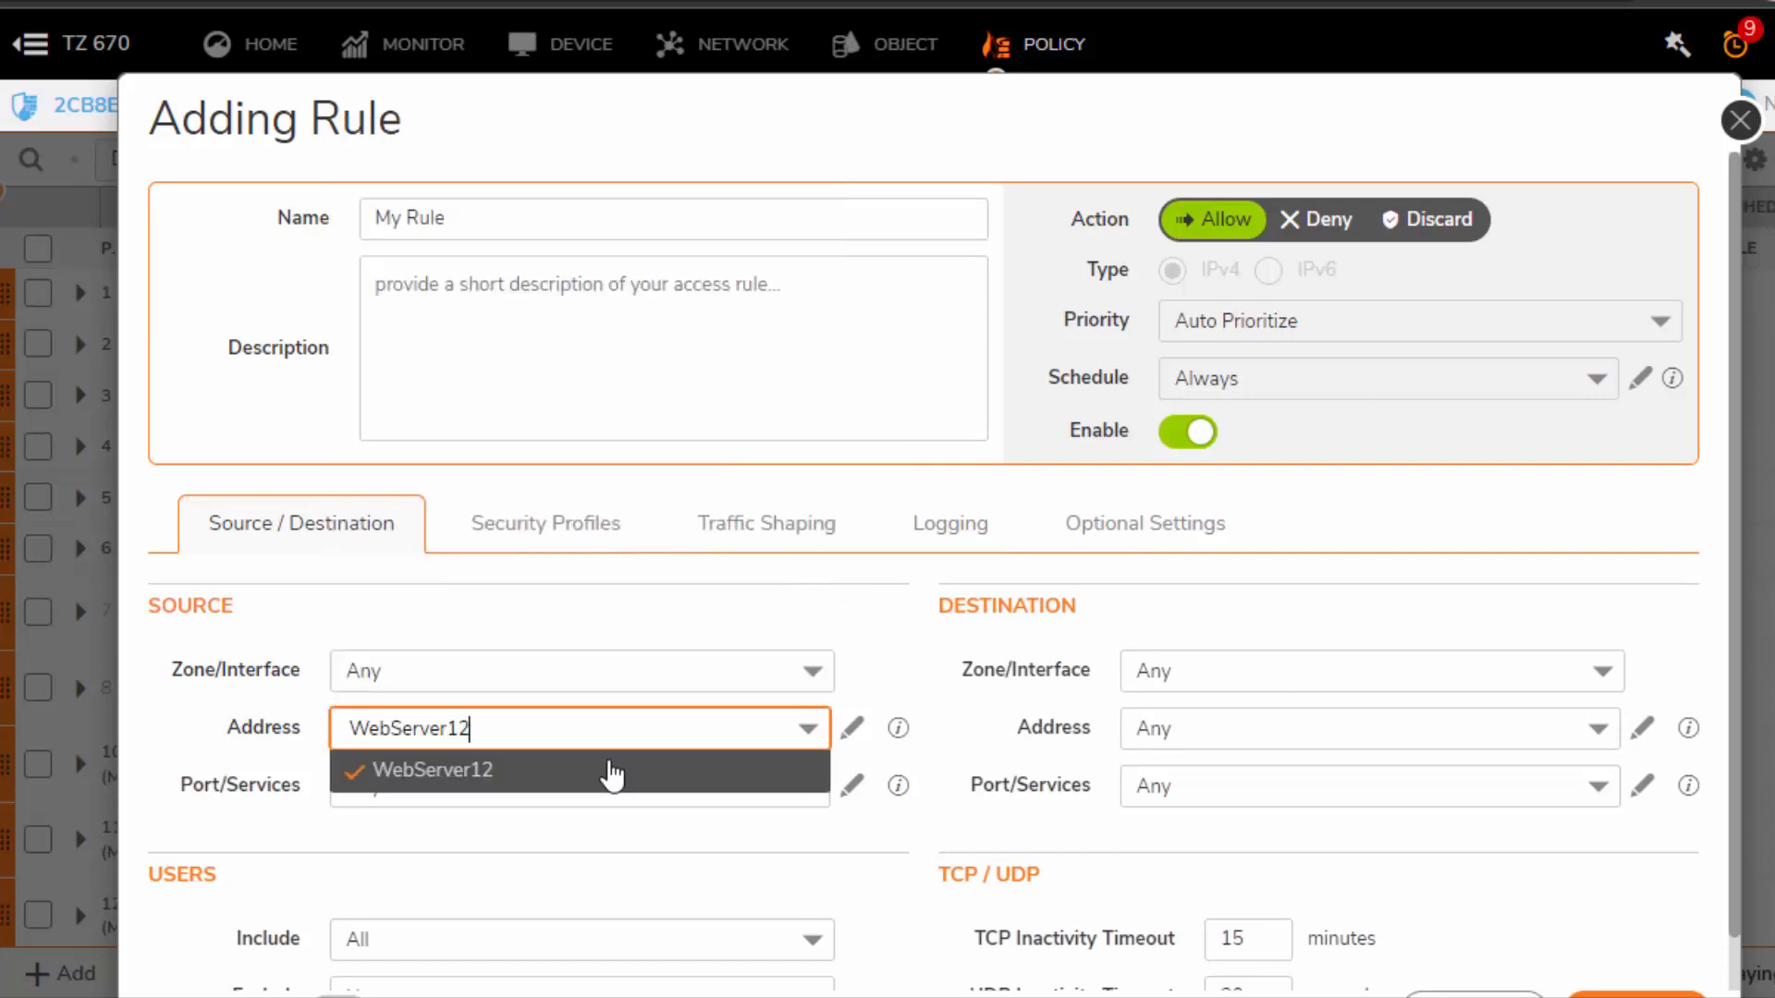
mouse_move(902, 733)
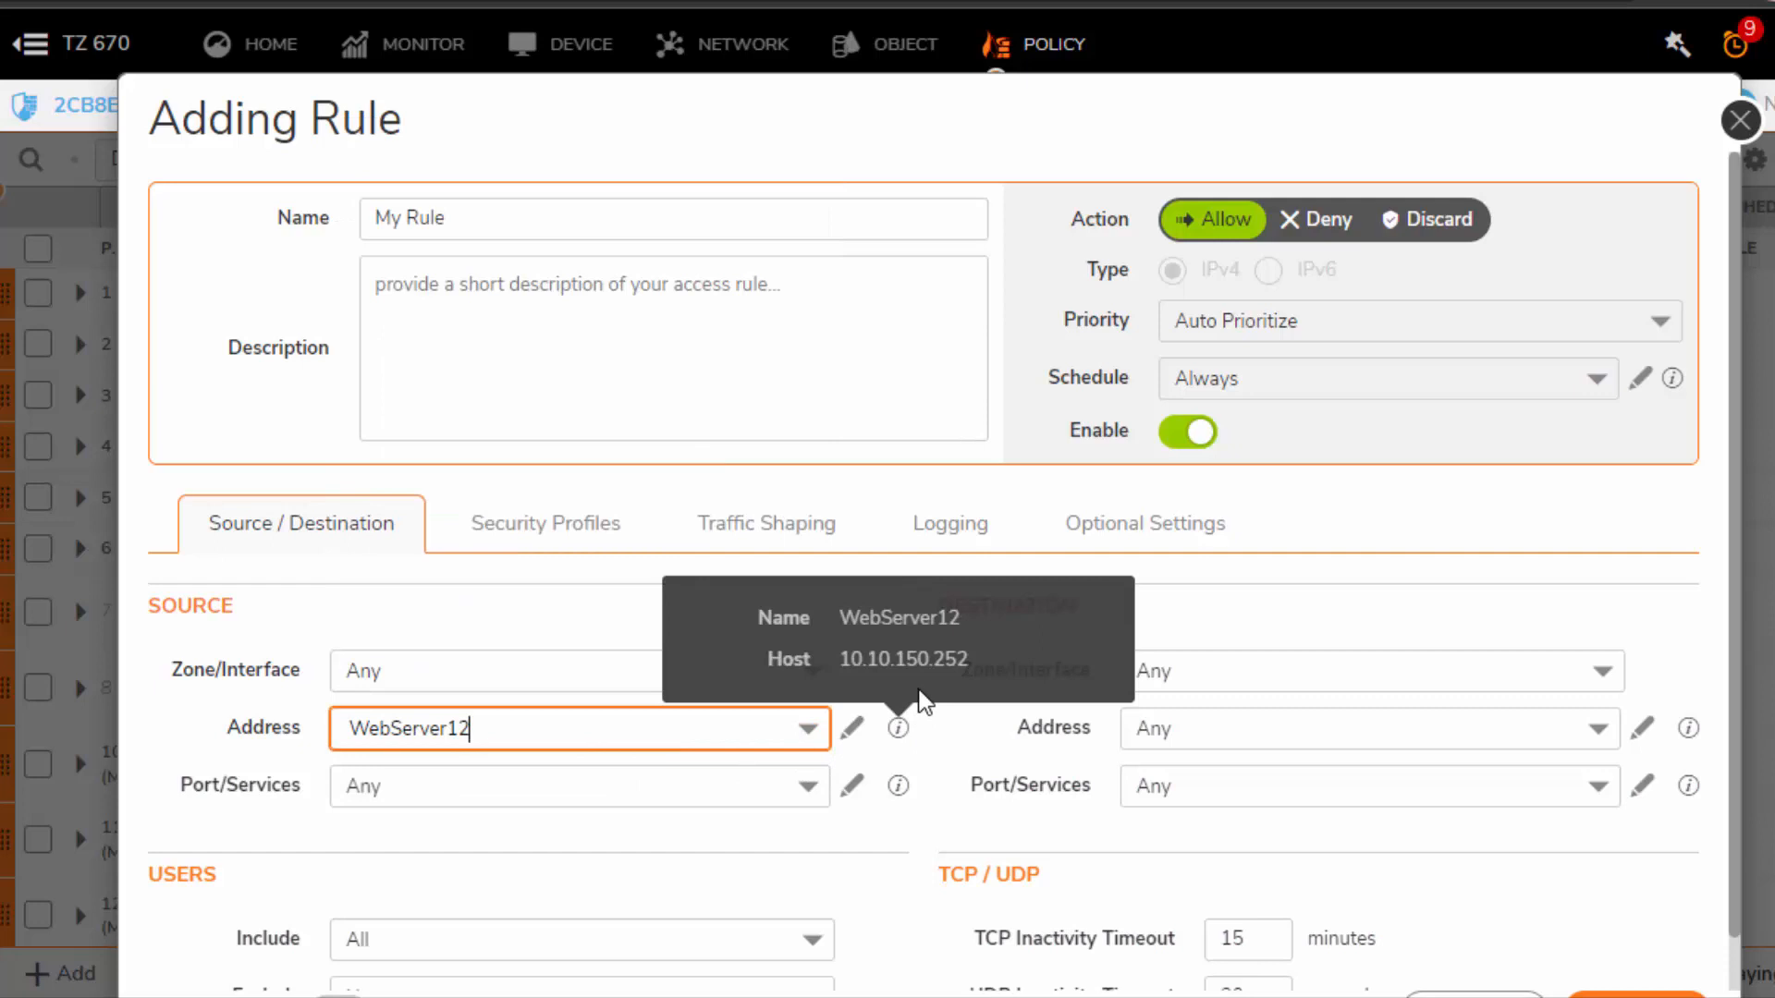